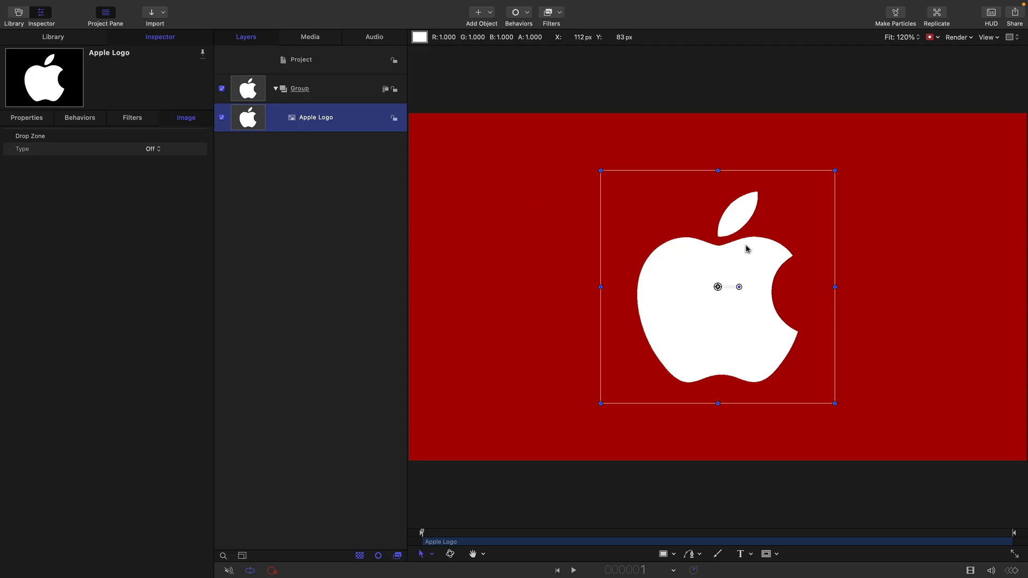
Switch the canvas channel display from the red overlay to normal color
left_click(932, 37)
left_click(943, 52)
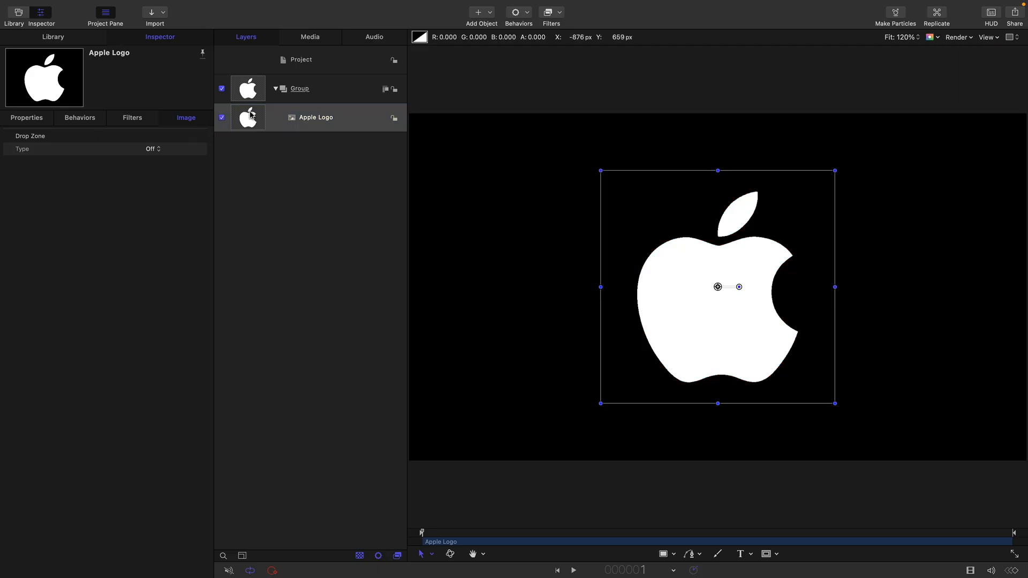
Make a clone layer of the Apple Logo and turn off the original Apple Logo layer's visibility
left_click(249, 91)
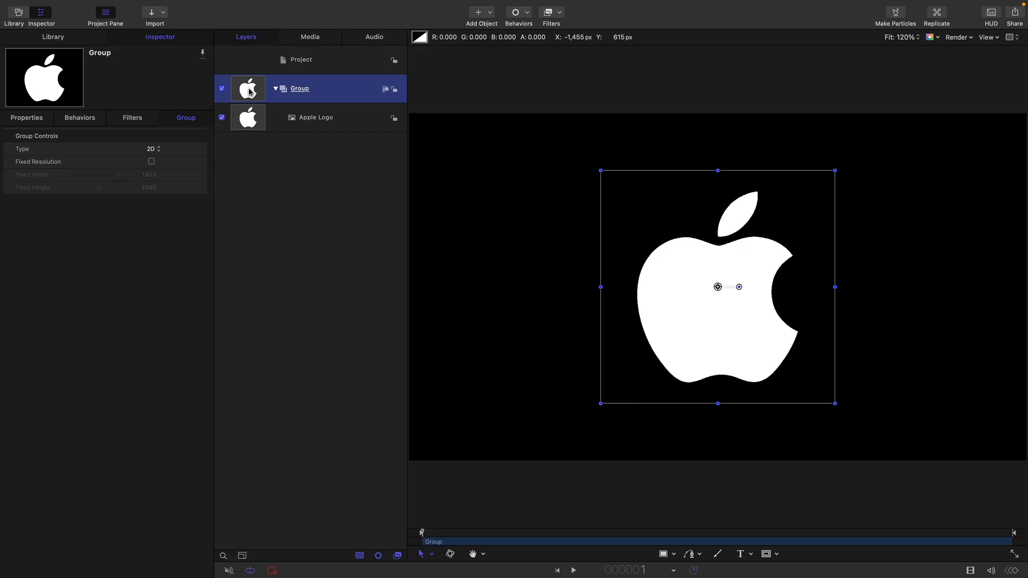
left_click(242, 120)
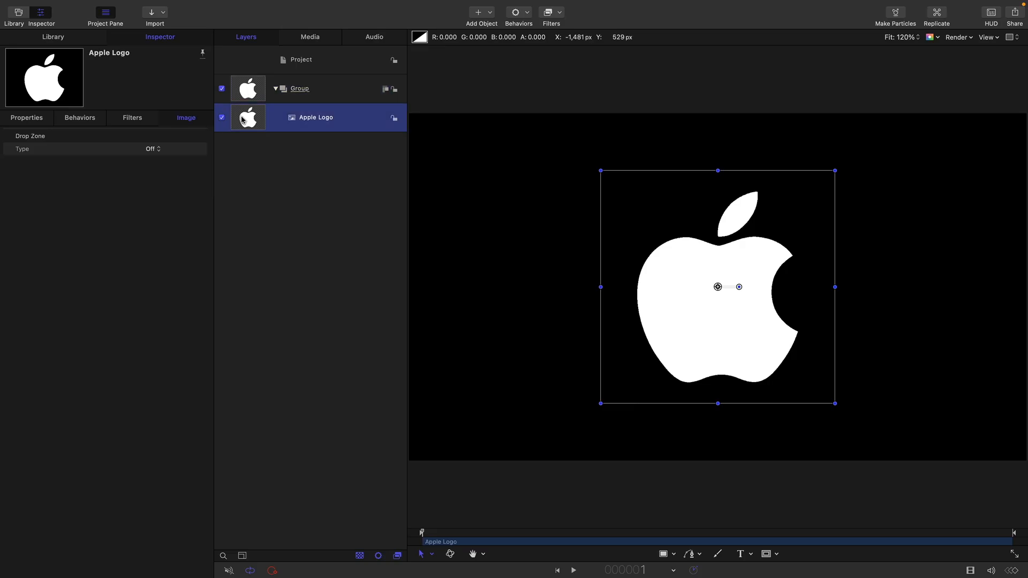
right_click(242, 120)
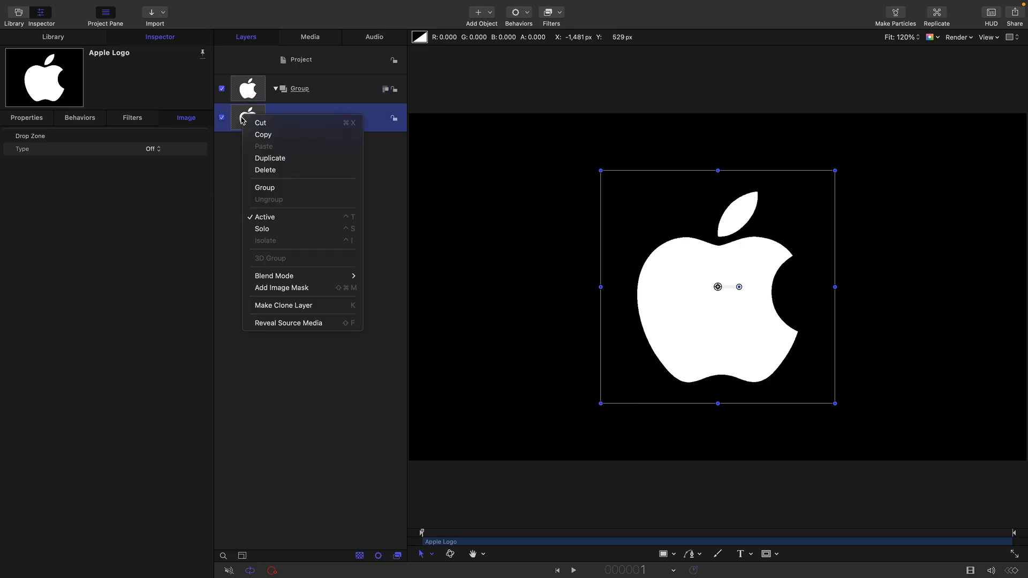
left_click(290, 306)
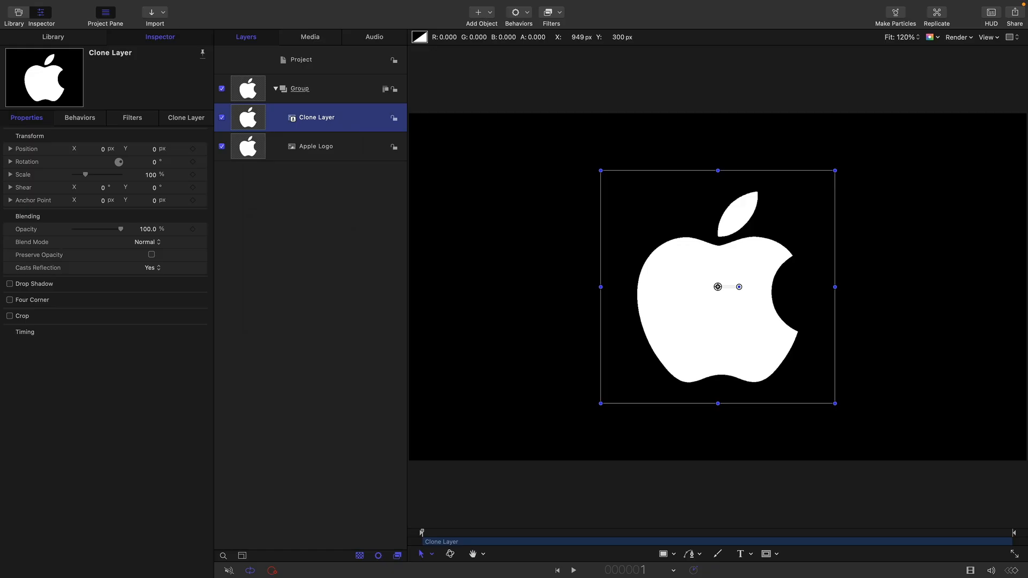
left_click(2, 2)
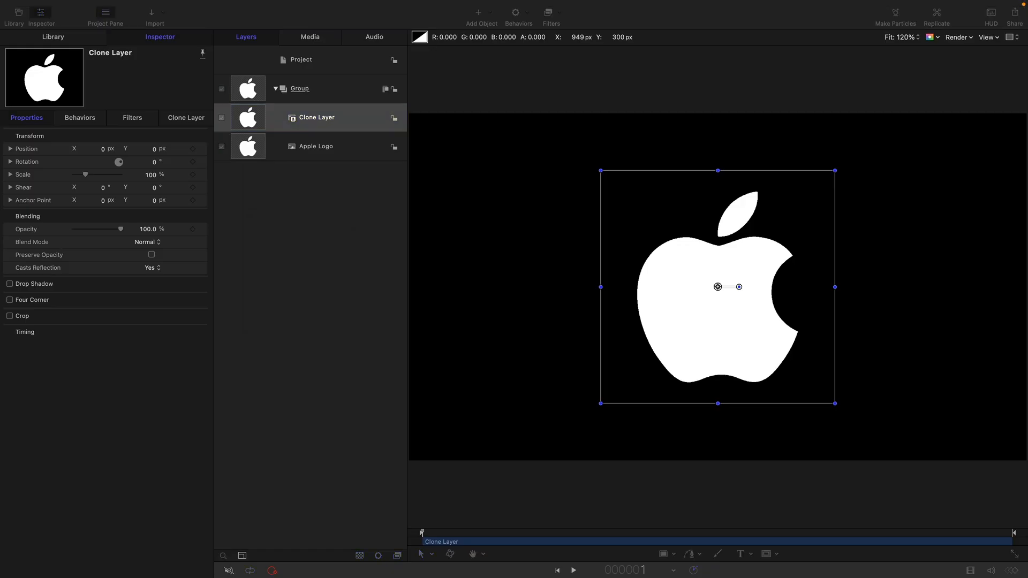
left_click(339, 12)
left_click(222, 147)
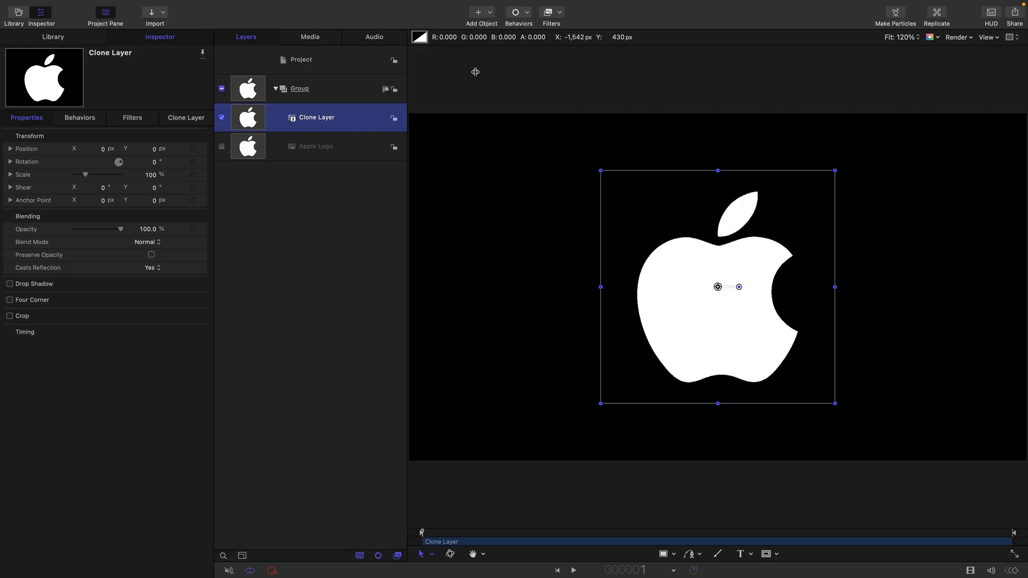
Add a Stroke border filter to the Clone Layer and set the stroke color to white
left_click(557, 12)
mouse_move(558, 54)
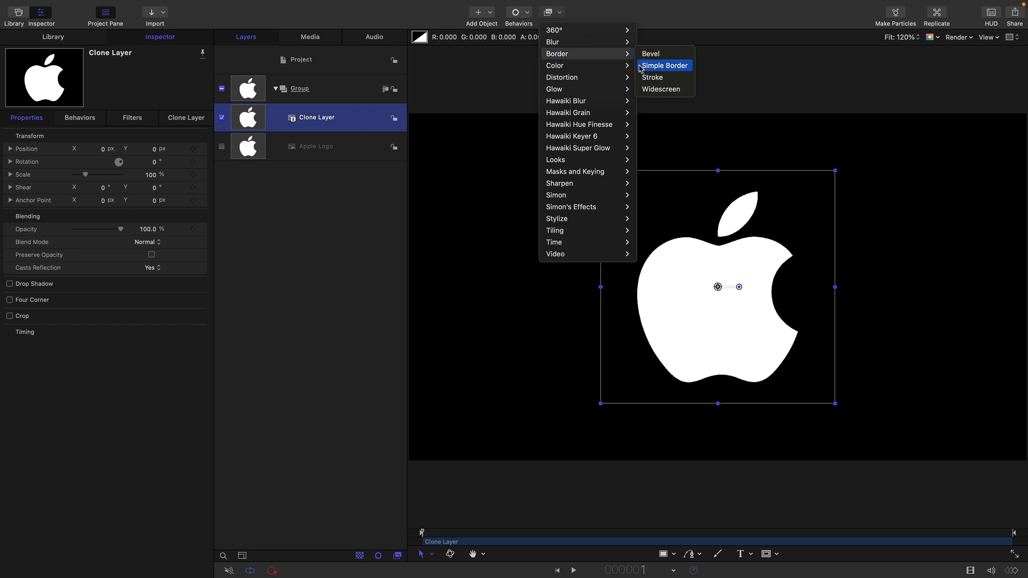
left_click(659, 77)
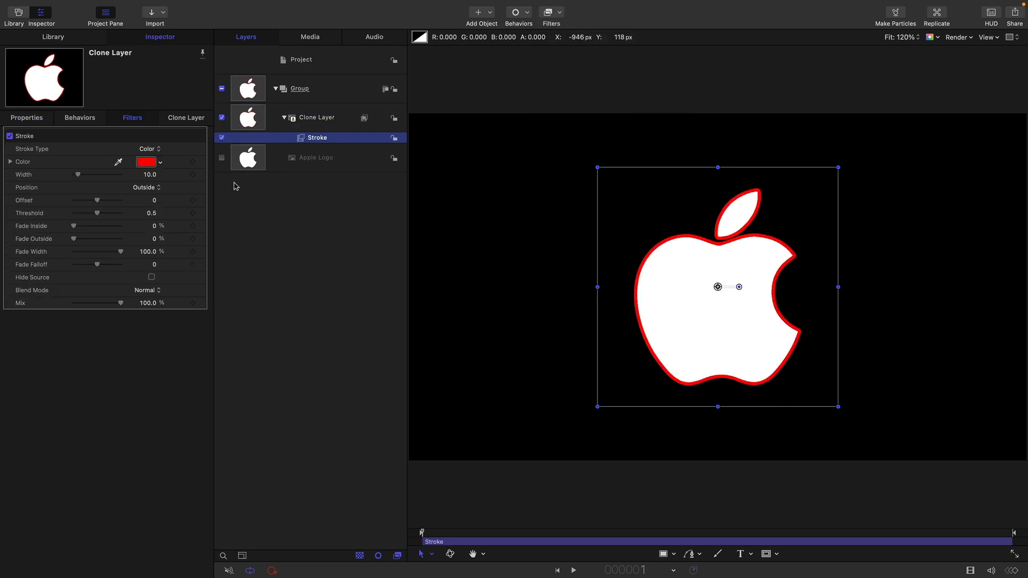
left_click(146, 162)
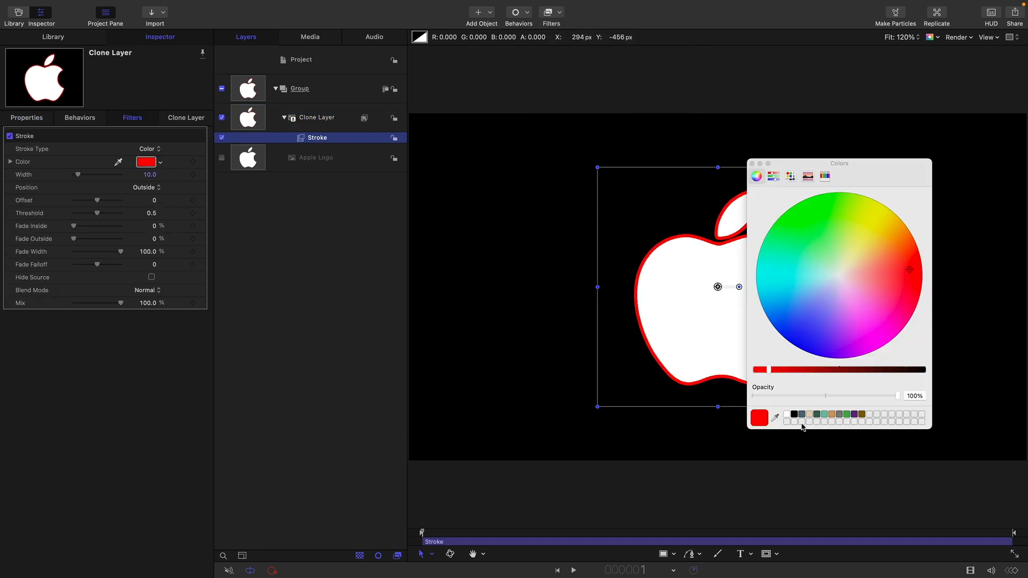
left_click(787, 414)
left_click(752, 164)
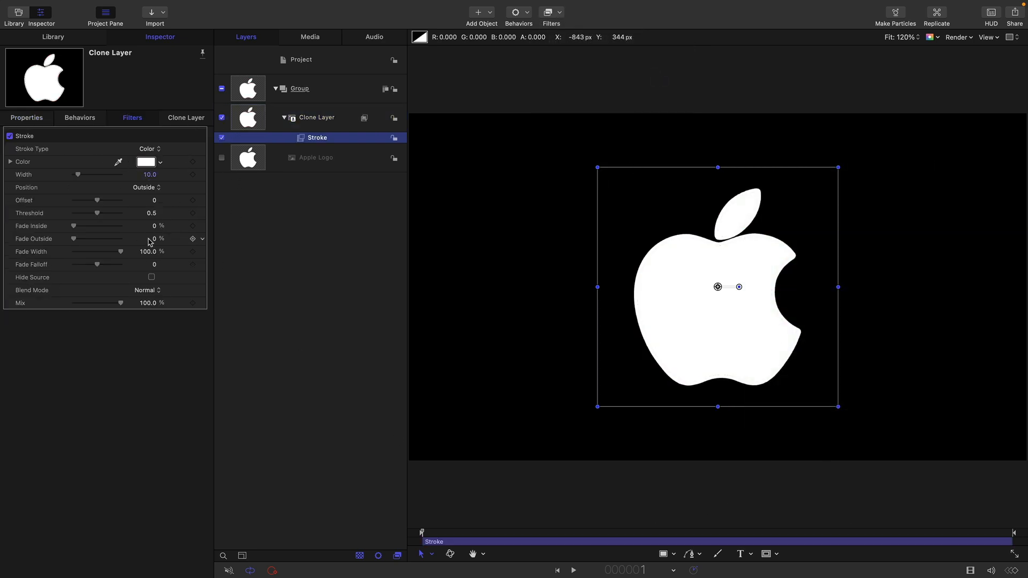
Hide the source in the Stroke filter and set Fade Outside to 50%
left_click(151, 277)
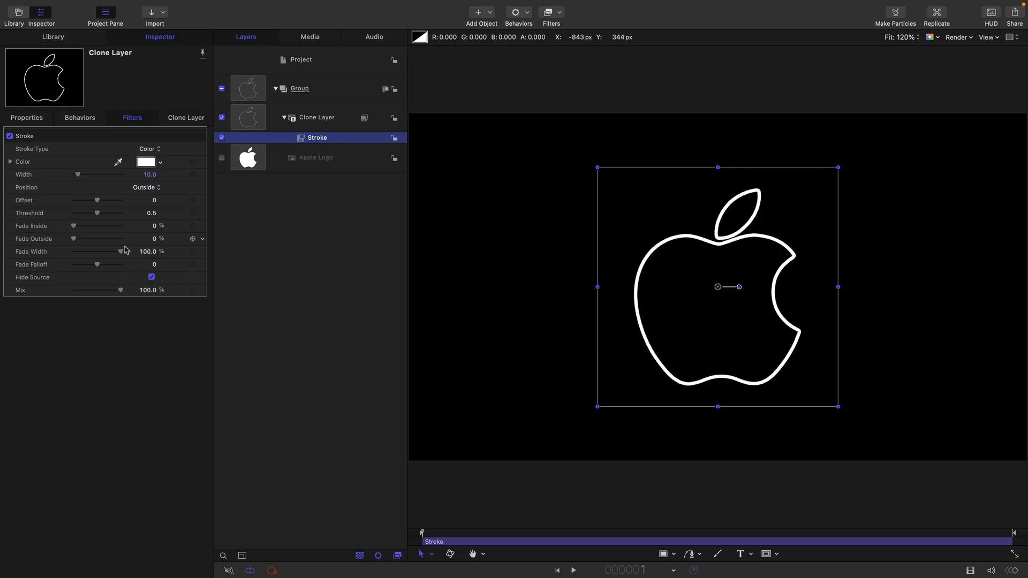
left_click(155, 239)
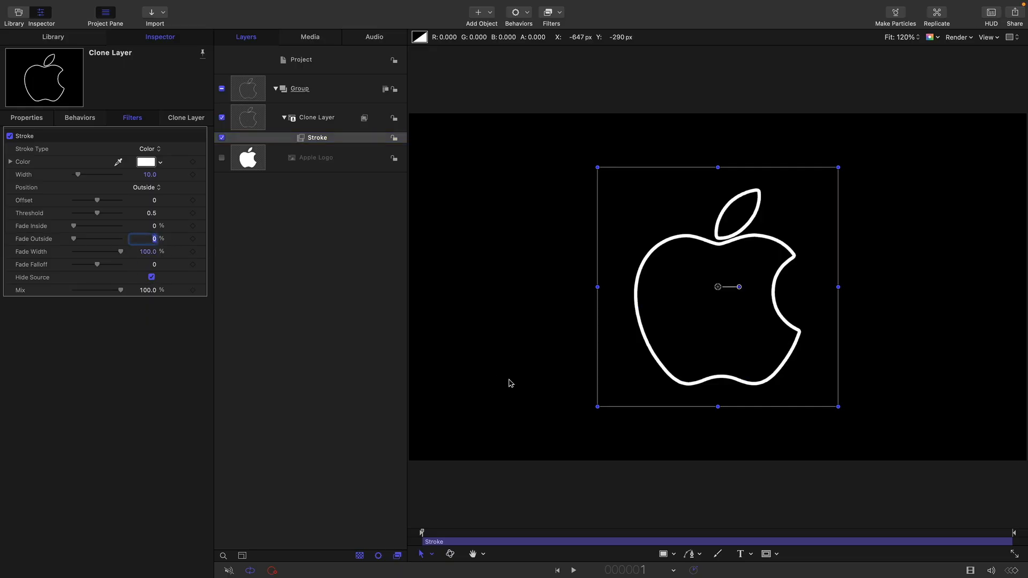
key("Return")
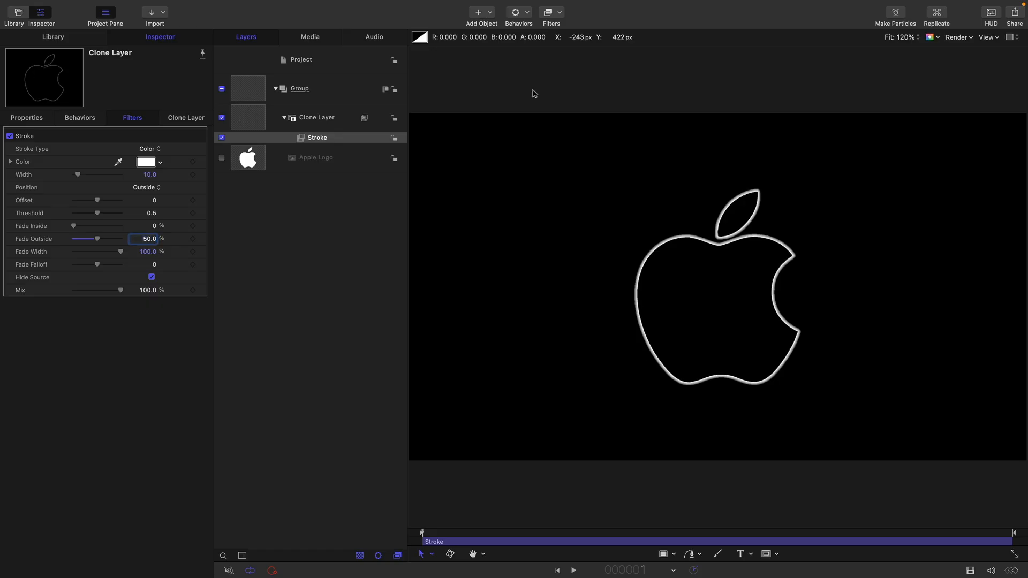
Move the stroked Clone Layer out of its group into a new group of its own, and collapse the original group
left_click_drag(257, 120, 294, 78)
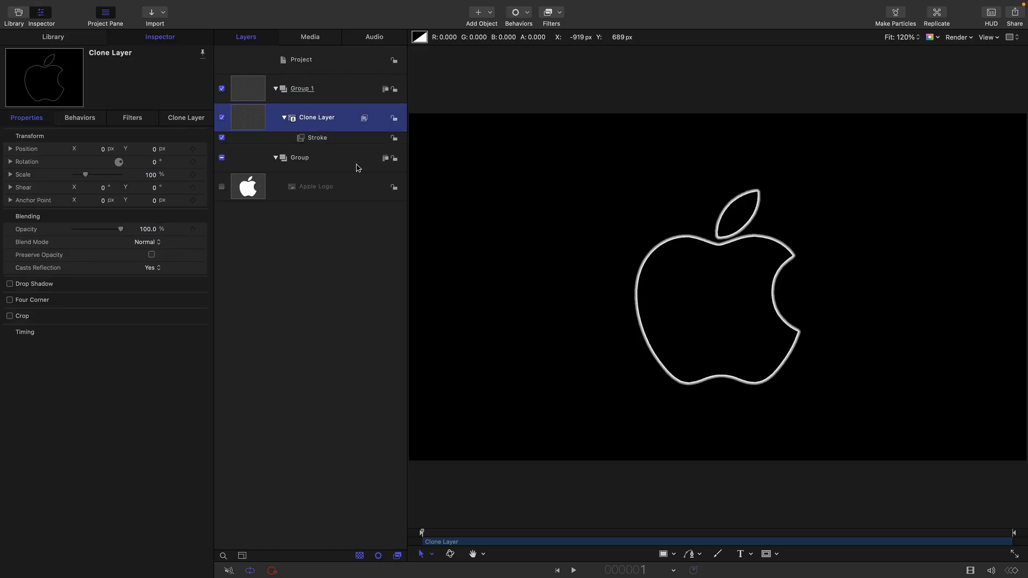
left_click(275, 158)
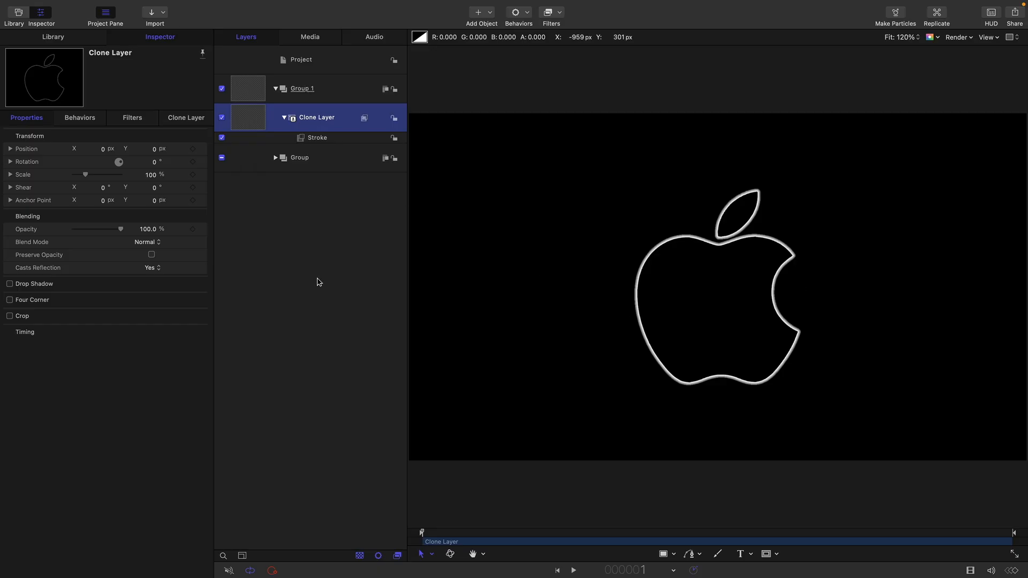
Create an empty group above the others, then collapse Group 1 and turn off the visibility of Group 1 and Group
left_click(298, 287)
right_click(295, 287)
left_click(296, 293)
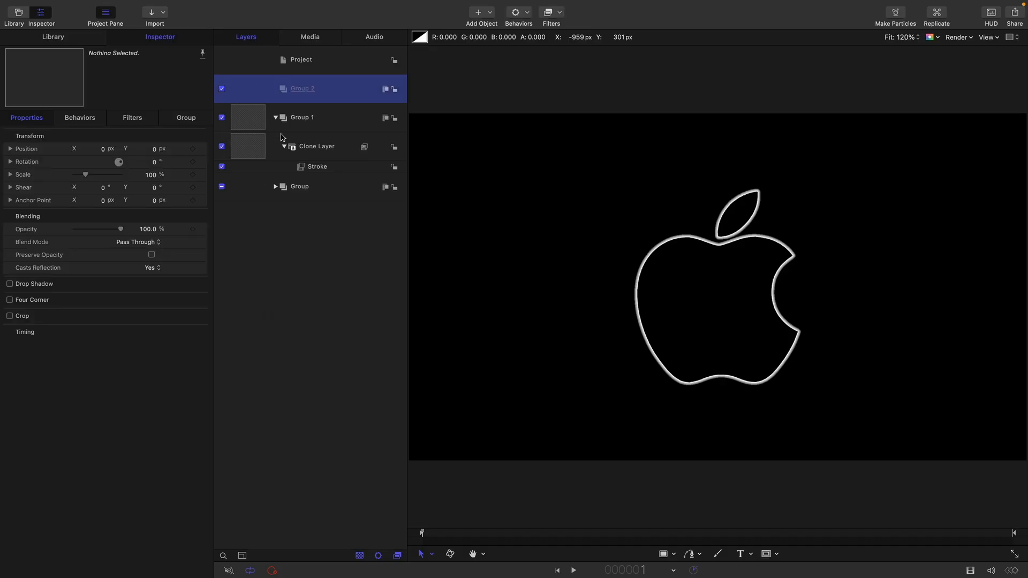
left_click(276, 117)
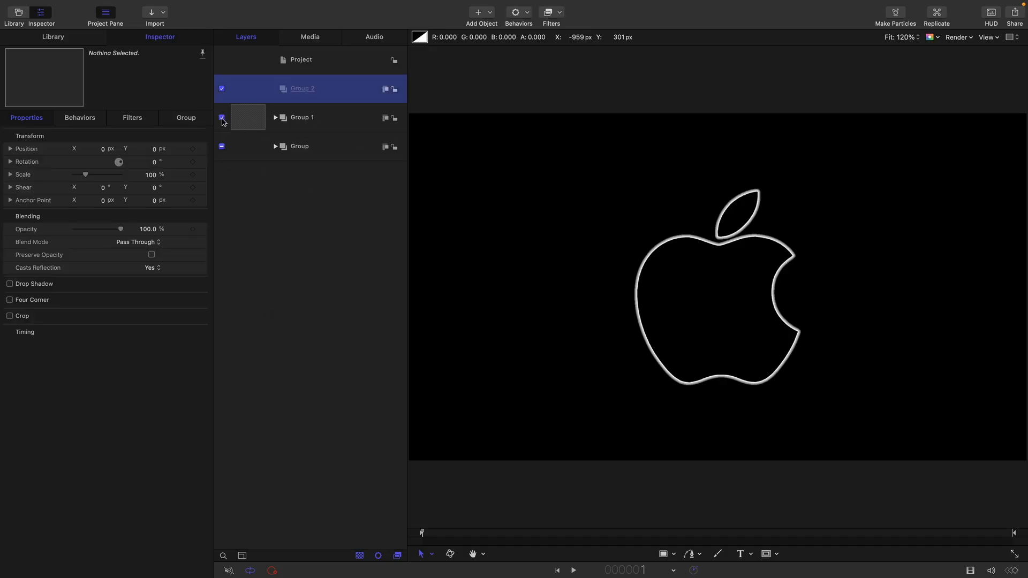
left_click(222, 118)
left_click(221, 146)
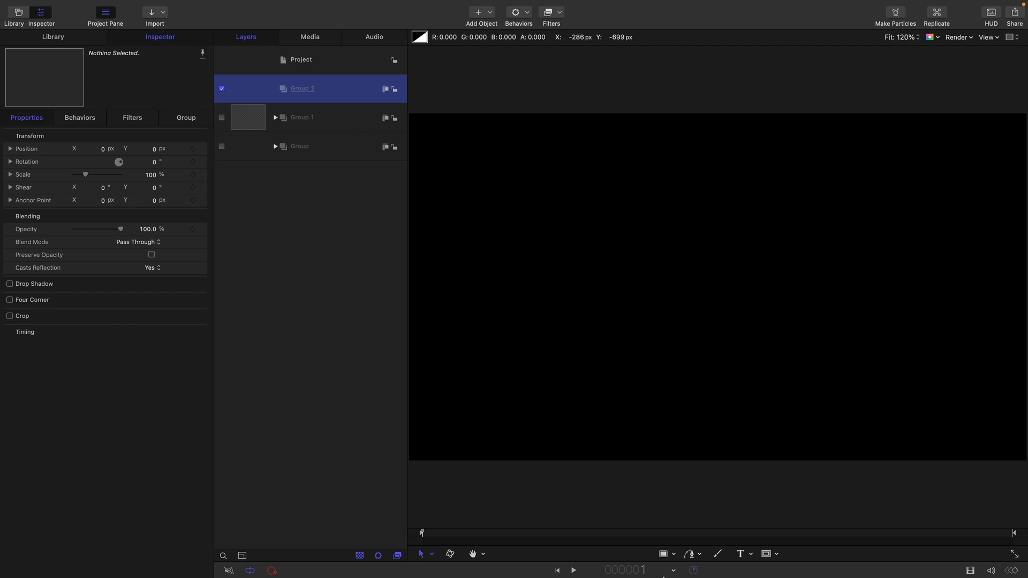
Draw a vertical line about 863 px long in Group 2 with the Line tool and reset its transform to center it
left_click(674, 555)
left_click(684, 539)
left_click_drag(712, 71, 718, 306)
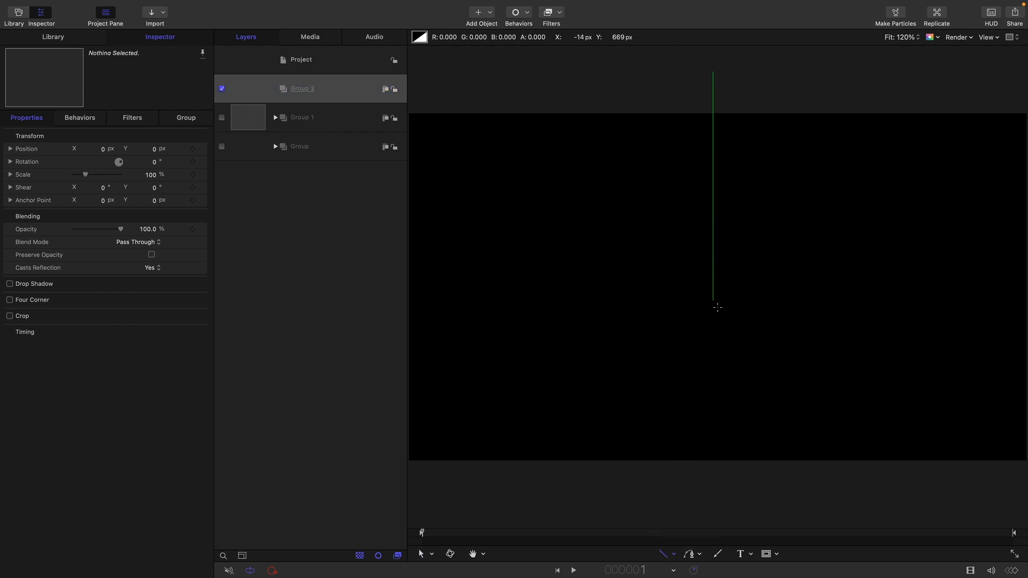
left_click_drag(718, 348, 718, 351)
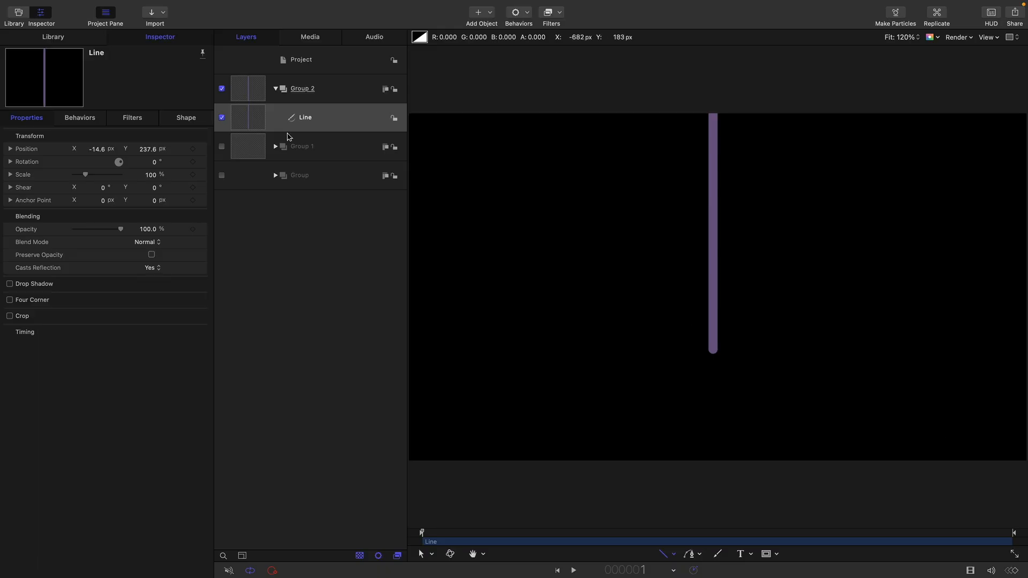
right_click(129, 136)
left_click(160, 140)
Set the line's control points so Point 1 has Y 1080 and Point 2 has Y 0
left_click(186, 117)
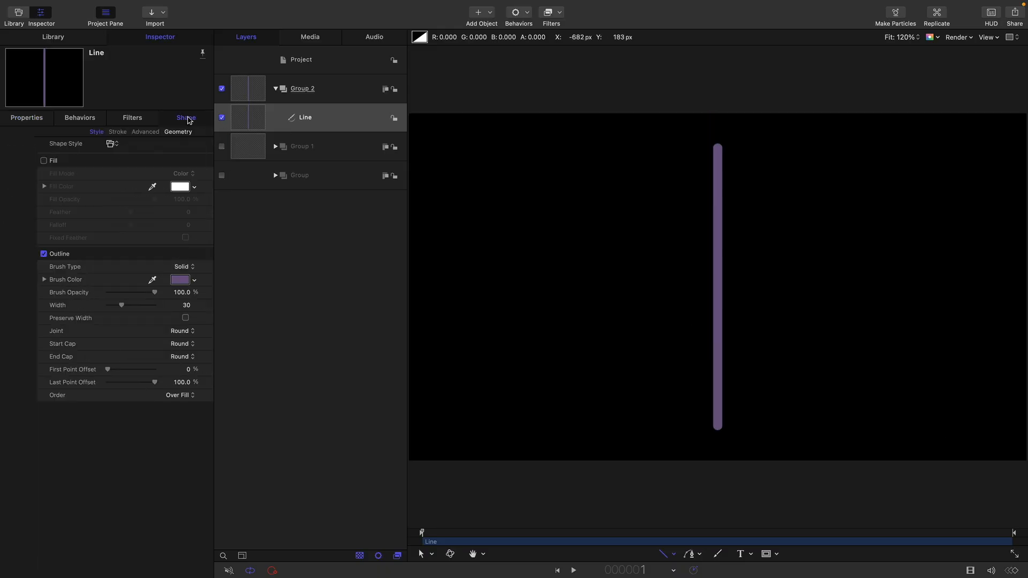
left_click(148, 133)
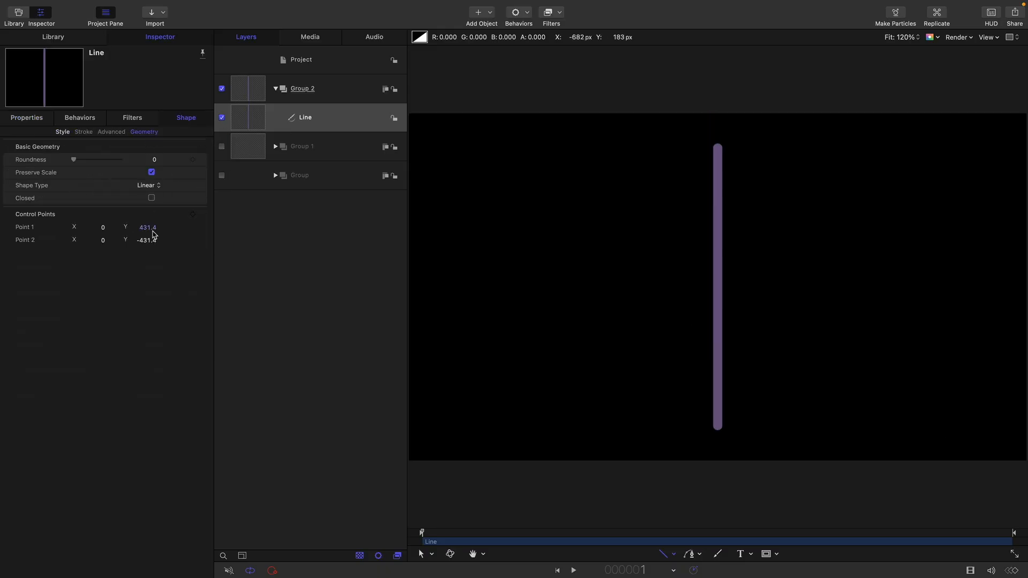
left_click(144, 241)
type("0")
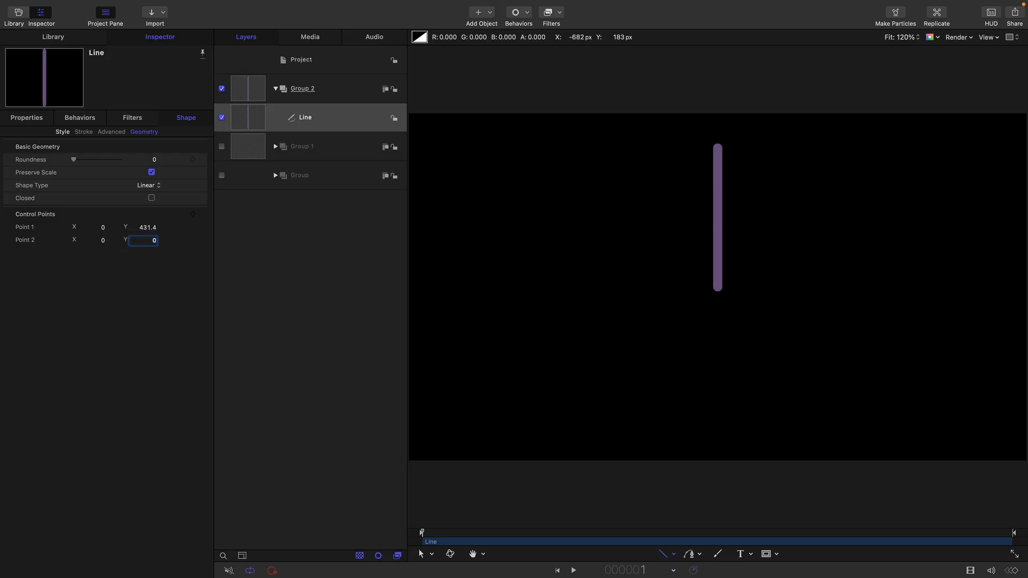
left_click(148, 228)
type("1080")
key("Return")
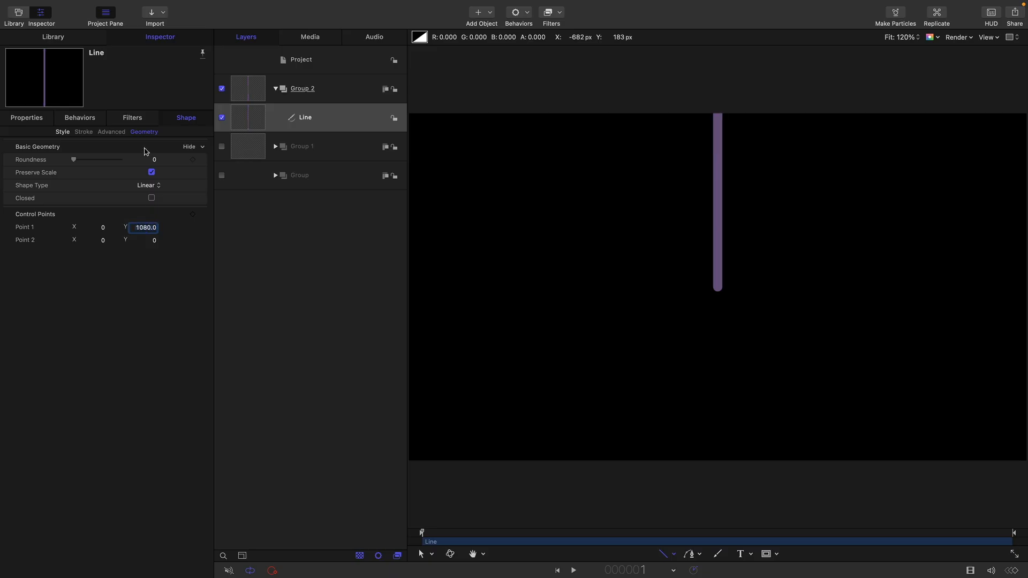
Set the line's outline to a white brush color and a width of 100
left_click(63, 132)
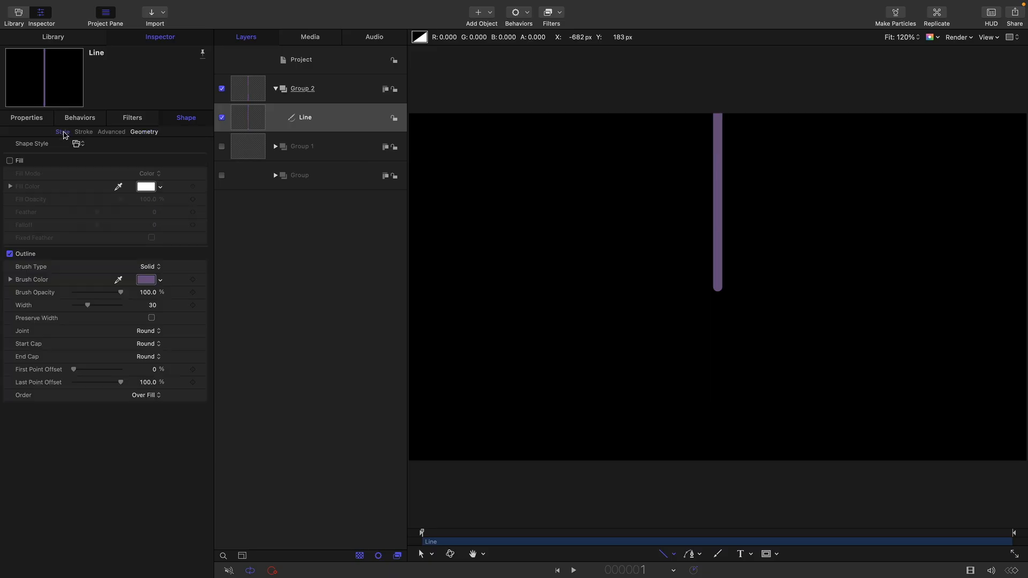
left_click(145, 279)
left_click(790, 417)
left_click(146, 279)
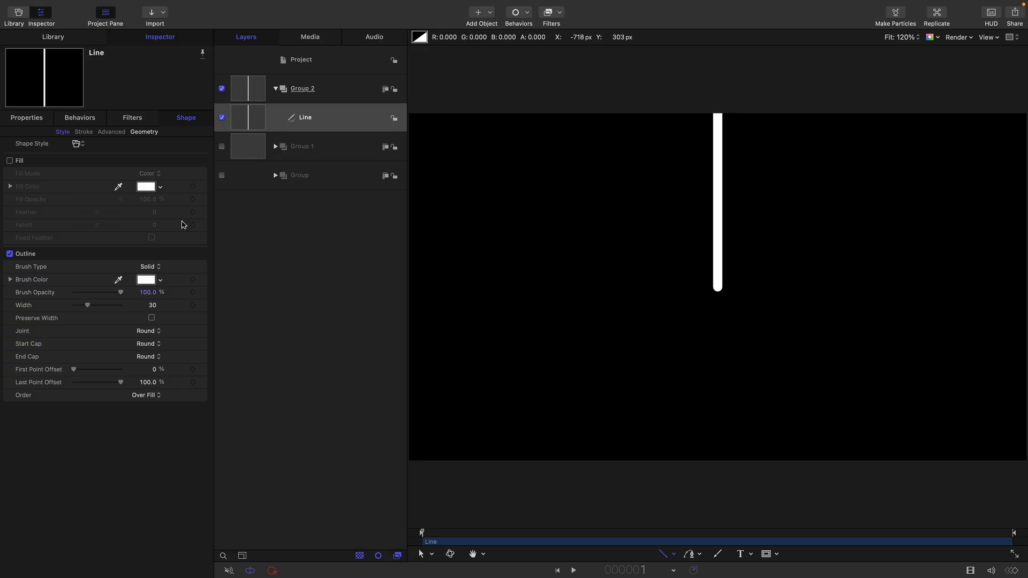
left_click(152, 306)
double_click(152, 305)
type("100")
key("Return")
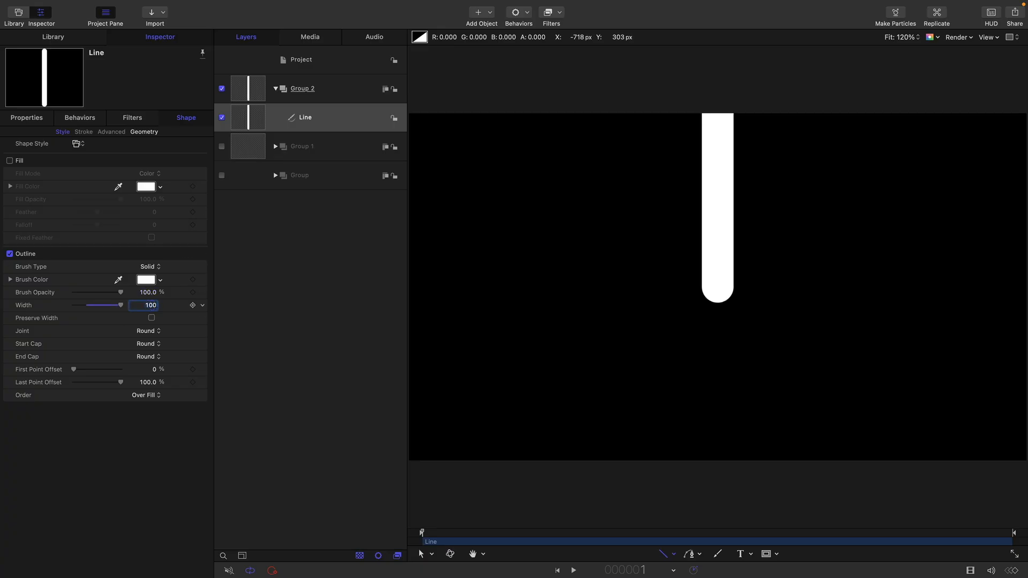
Replicate the Line shape in Group 2
left_click(245, 115)
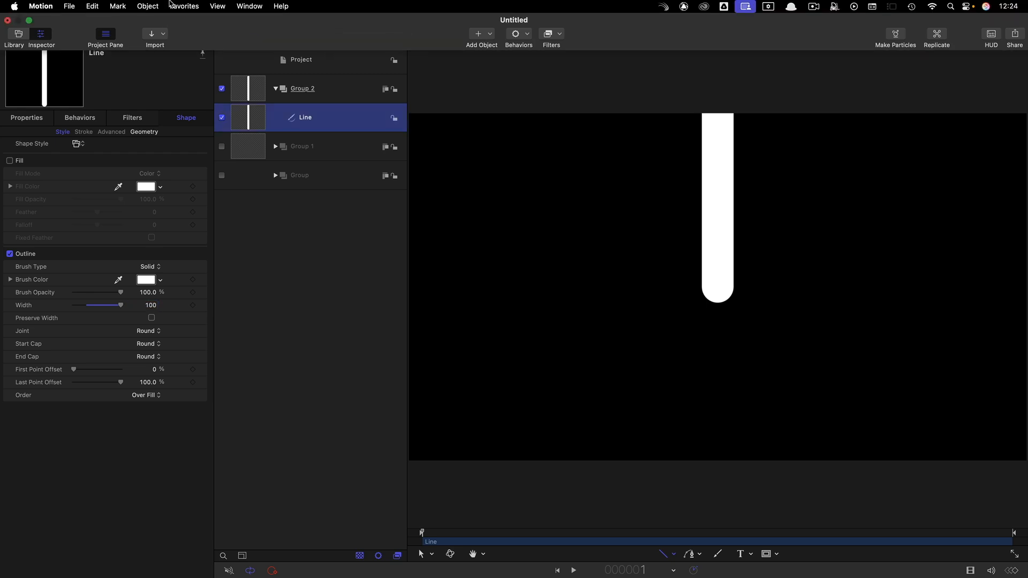
left_click(151, 5)
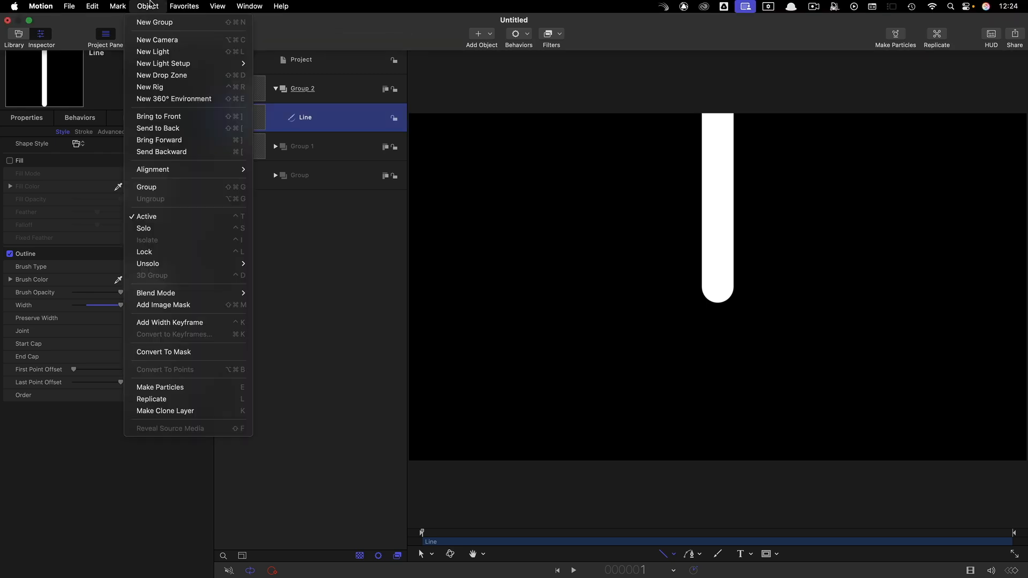
left_click(194, 399)
Set the replicator to a Circle shape with an Outline arrangement and 3 points
left_click(152, 149)
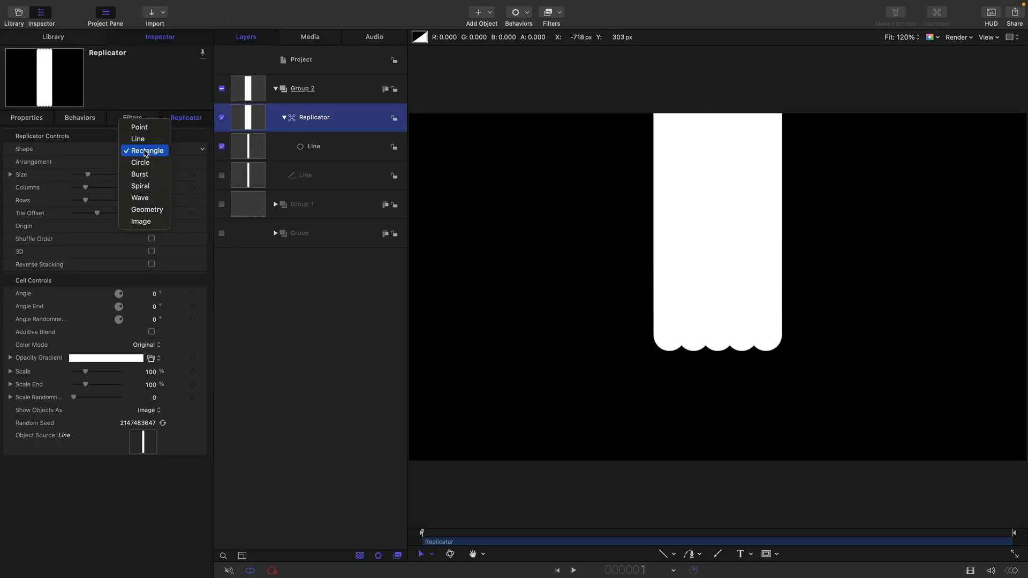
left_click(141, 162)
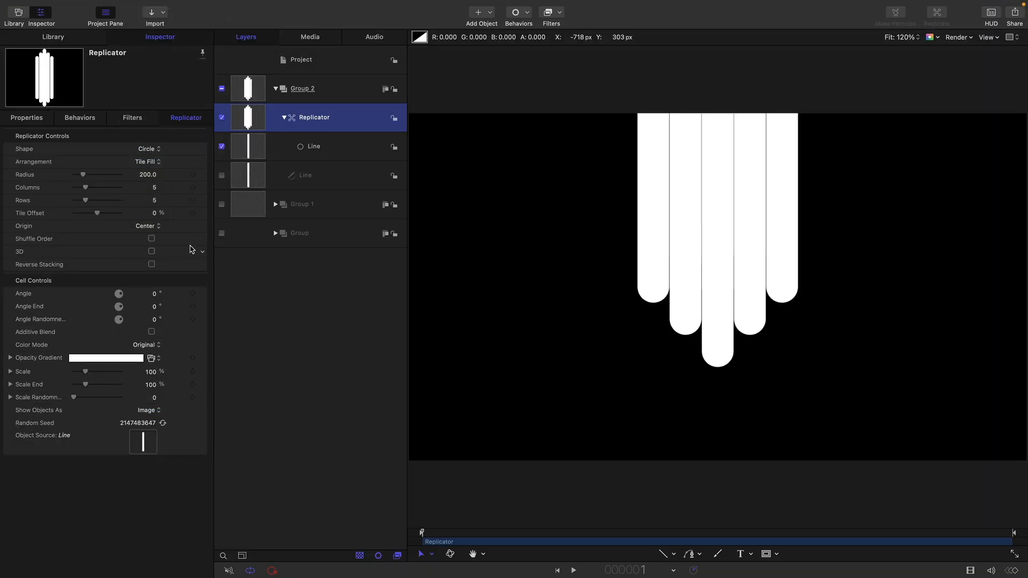
left_click(150, 162)
left_click(151, 154)
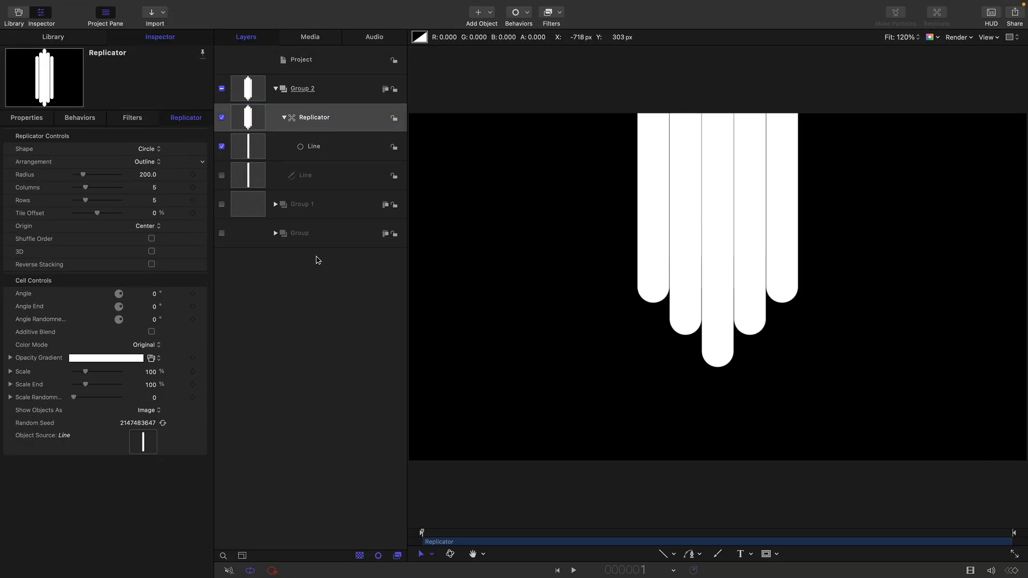
left_click(155, 189)
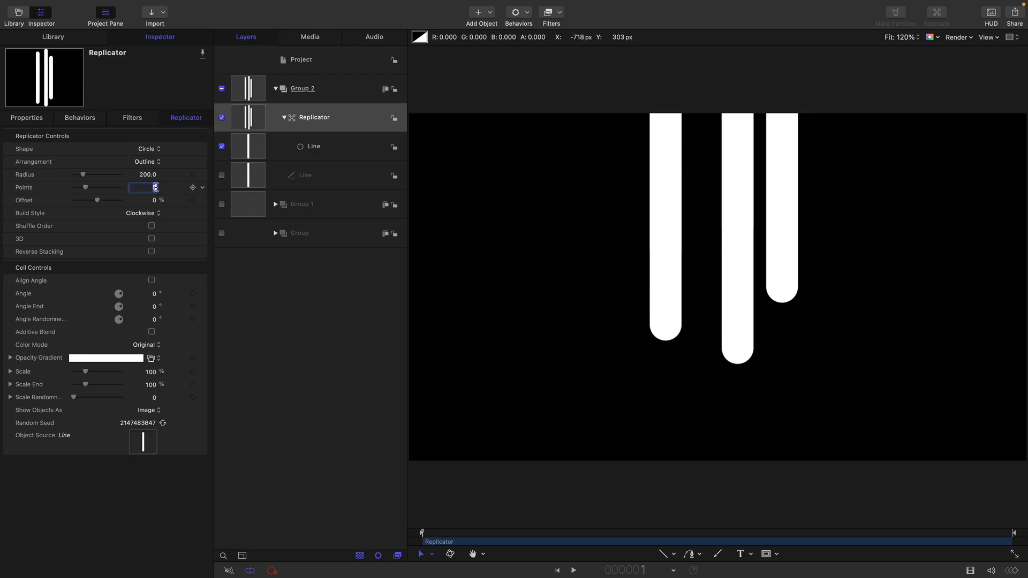
type("3")
key("Return")
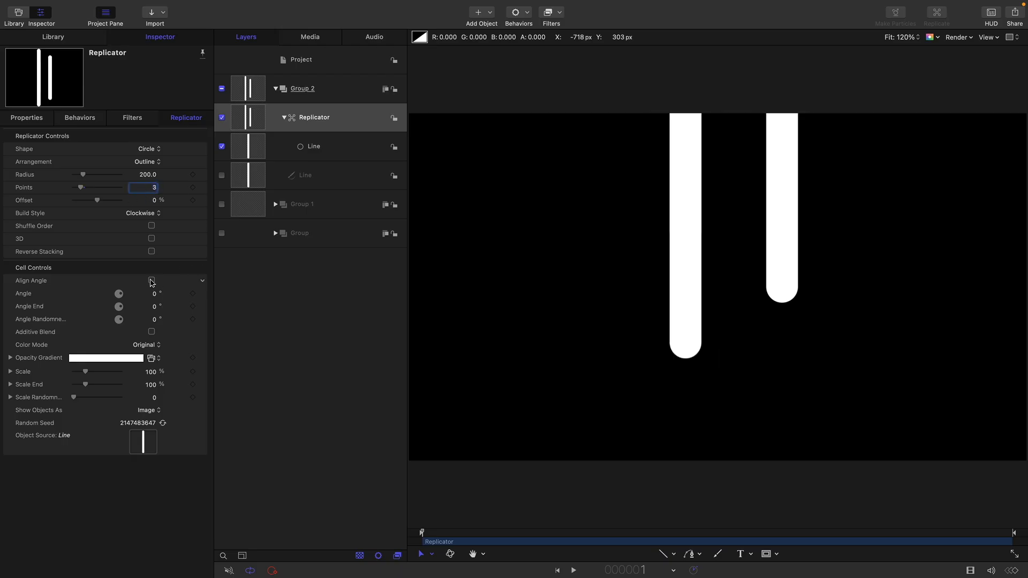
Turn on Align Angle for the replicator's cells and set its radius to 1
left_click(151, 281)
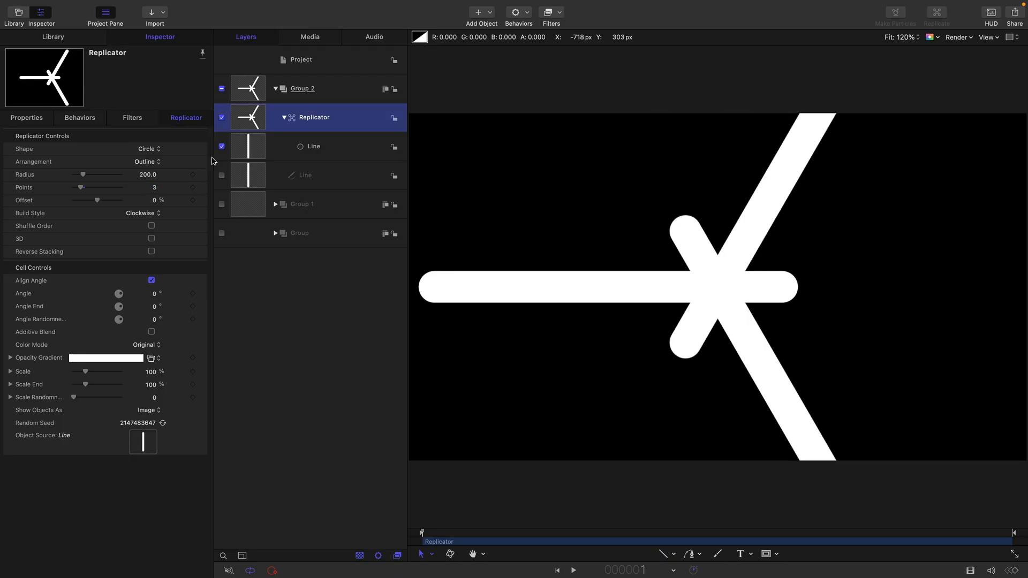
left_click(150, 175)
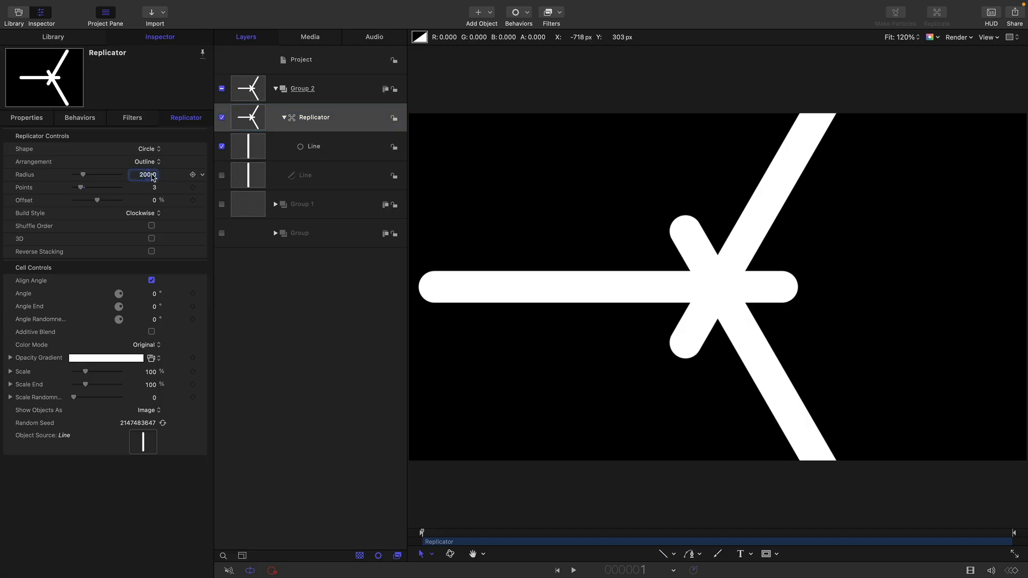
type("1")
key("Return")
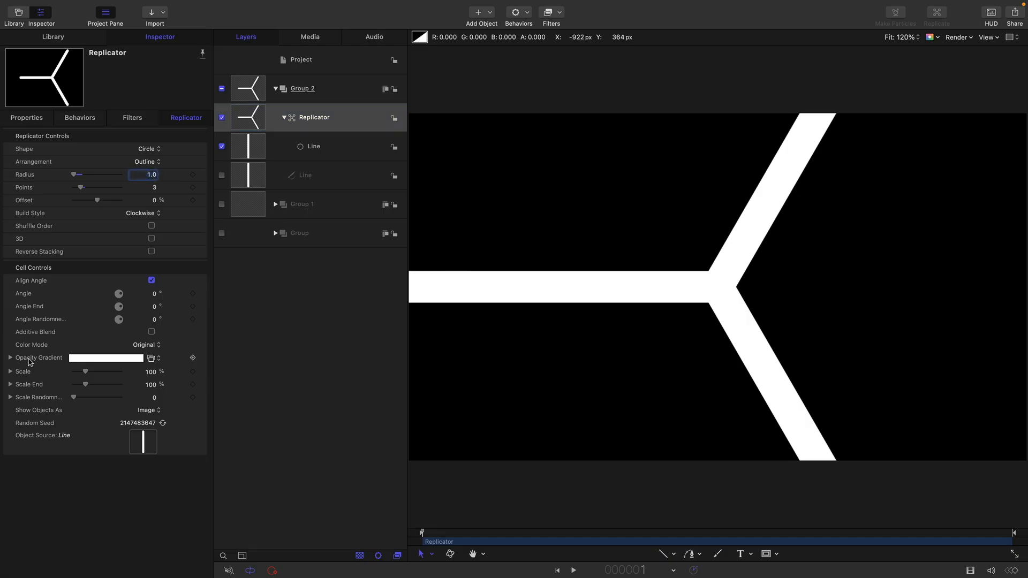
Set the replicator's color mode to Over Pattern and show its color gradient
left_click(10, 358)
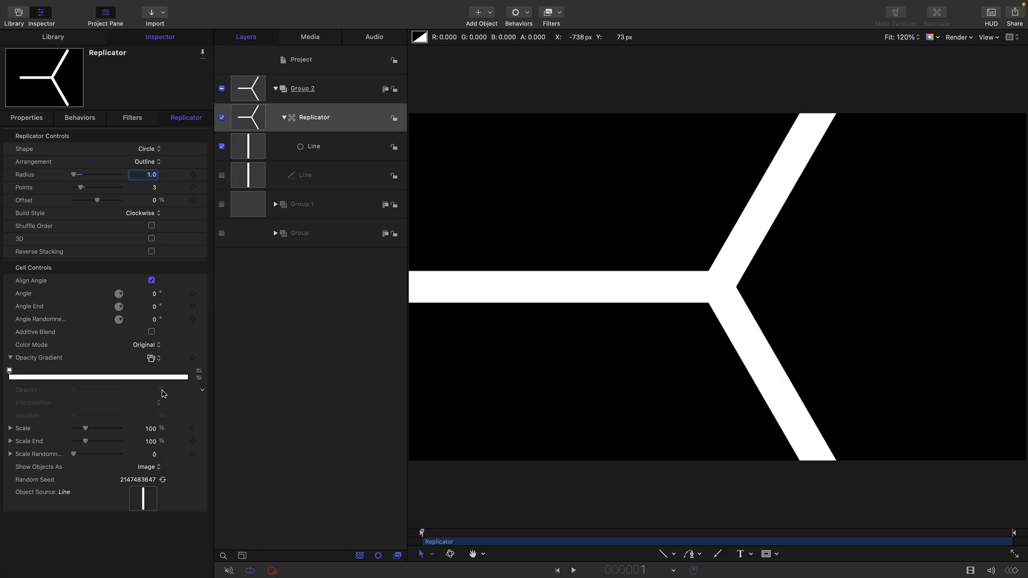
left_click(151, 358)
left_click(147, 345)
left_click(148, 347)
left_click(157, 370)
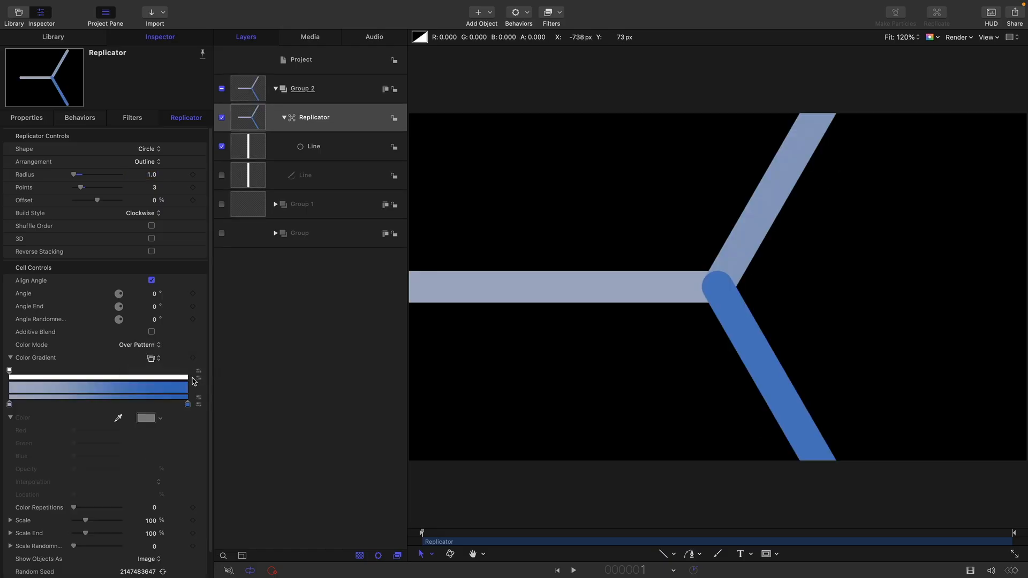
Make the gradient's first color tag pure red and add a pure green tag at about 31%
left_click(9, 405)
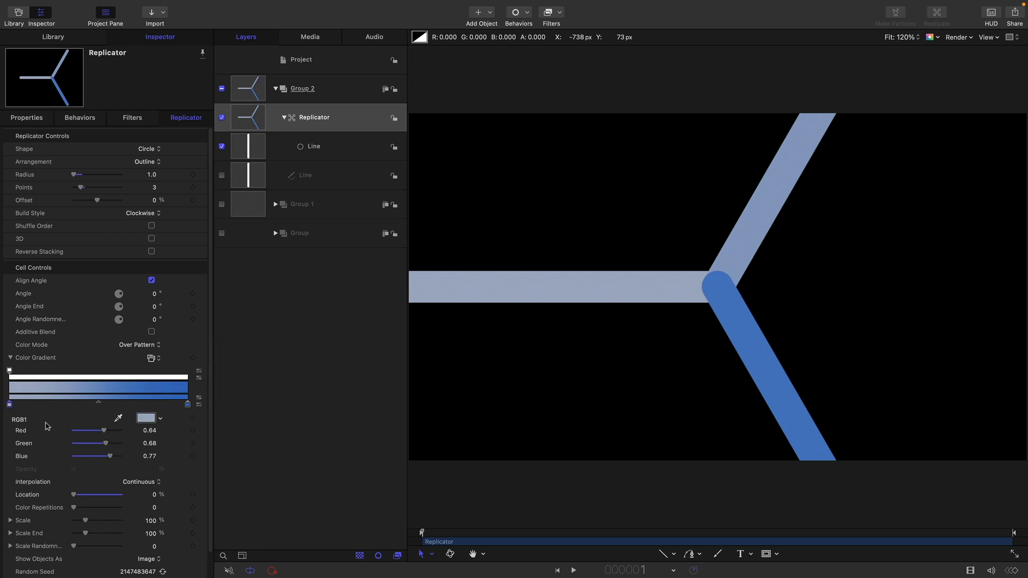
left_click_drag(108, 448, 64, 409)
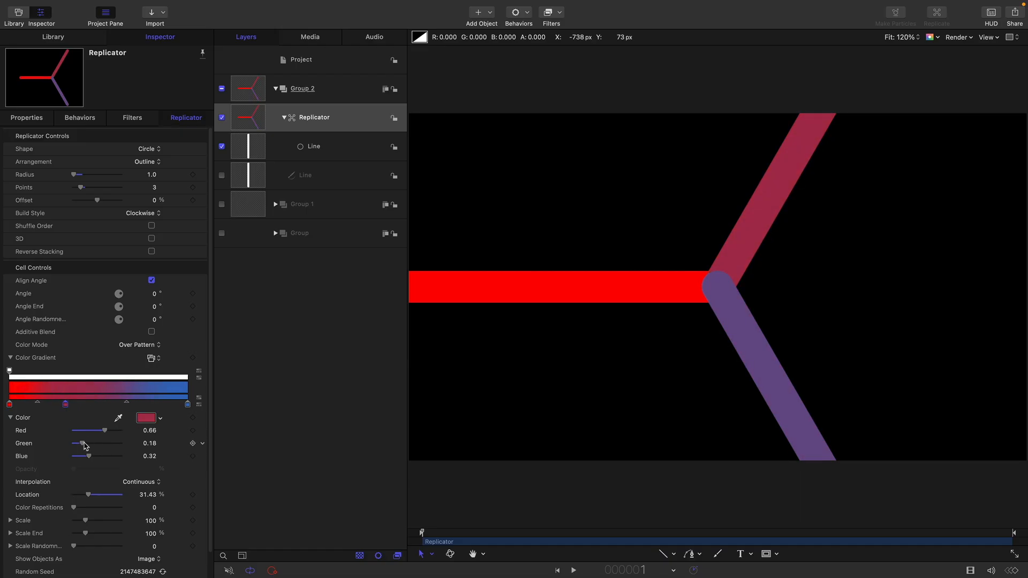
left_click_drag(84, 445, 169, 457)
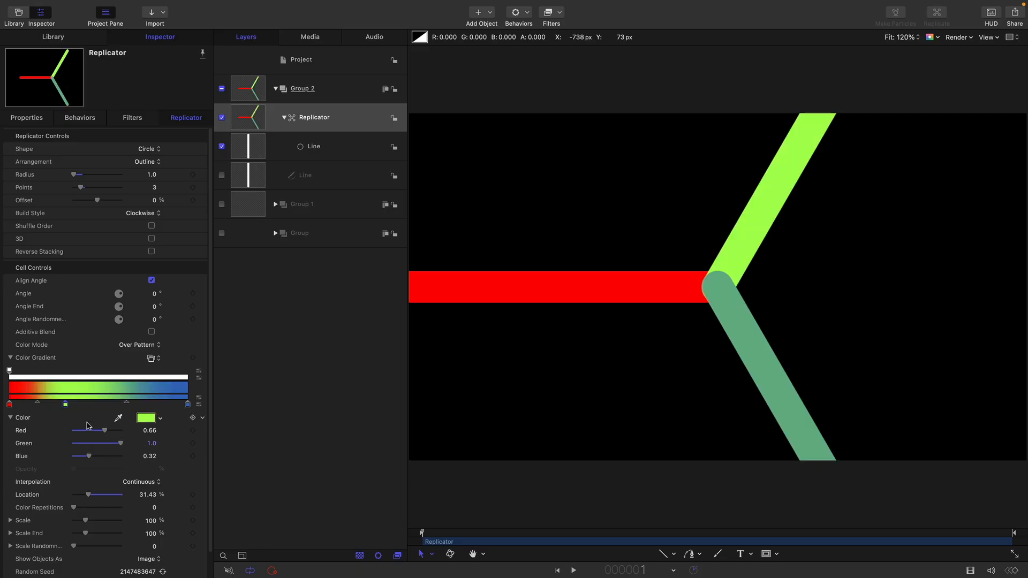
left_click_drag(105, 432, 73, 432)
Move the gradient's last color tag to about 68% and make it pure blue
left_click(188, 404)
left_click_drag(187, 405, 130, 412)
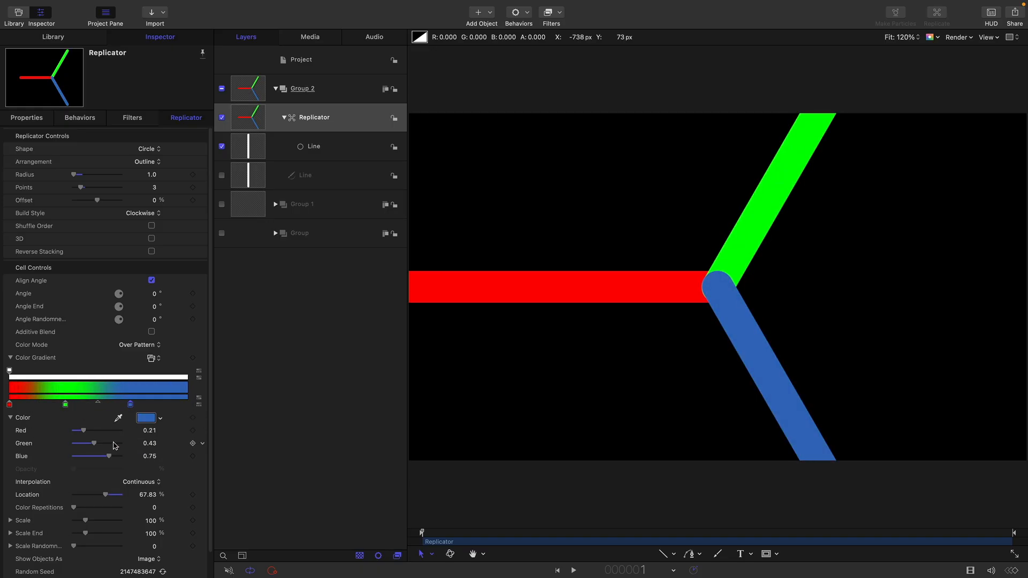
left_click_drag(108, 456, 73, 431)
Set the interpolation of the red and green gradient tags to Constant
left_click(9, 405)
left_click(138, 482)
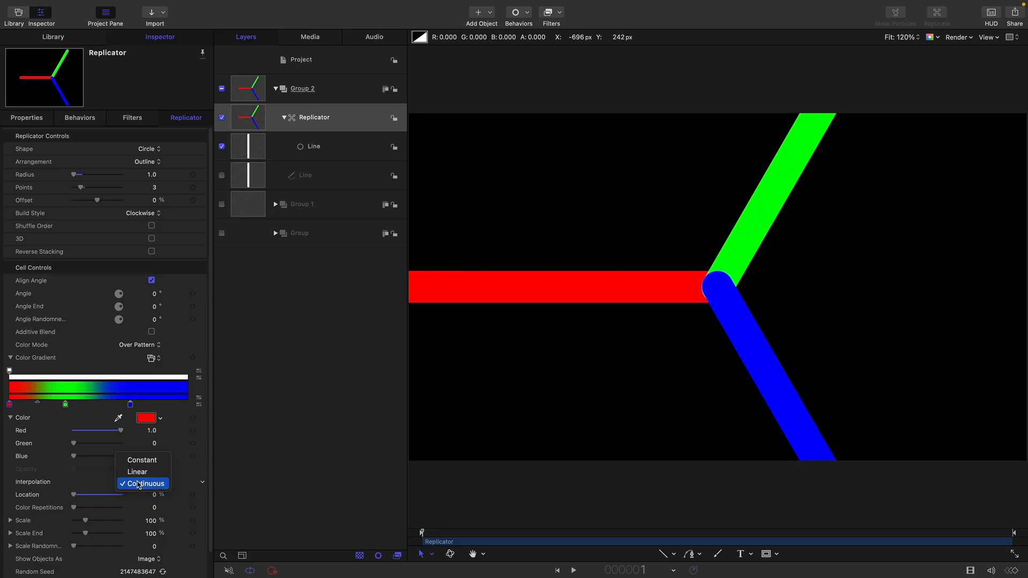
left_click(141, 459)
left_click(65, 404)
left_click(149, 482)
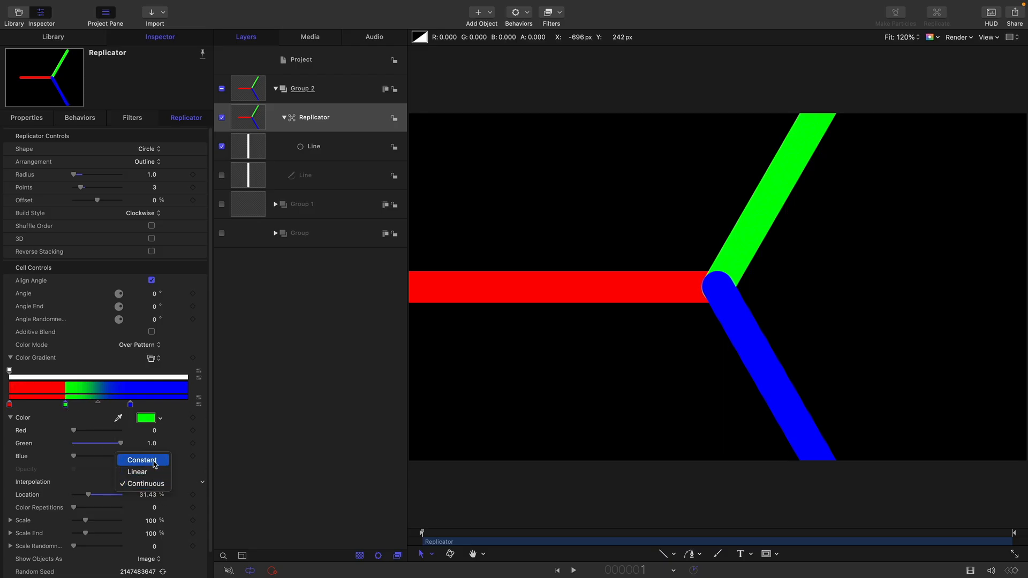
left_click(142, 460)
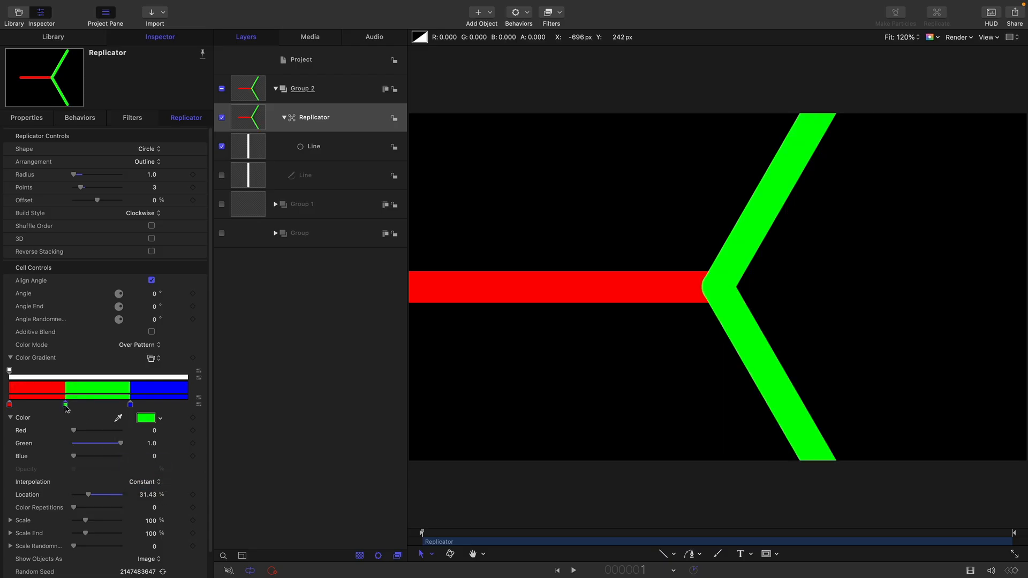
Set the green gradient tag's location to 33.33% and the blue tag's location to 66.66%
left_click(150, 493)
type("33.33")
key("Return")
left_click(130, 404)
left_click(142, 494)
type("66")
key("Return")
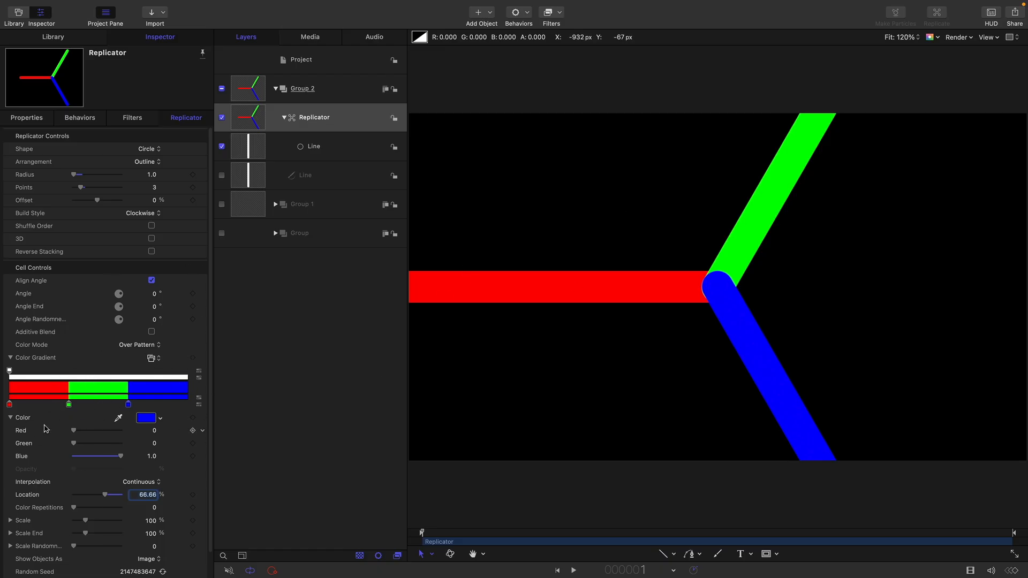
Add a Gaussian Blur filter with an amount of 64 to the source Line shape in Group 2
left_click(284, 117)
left_click(248, 149)
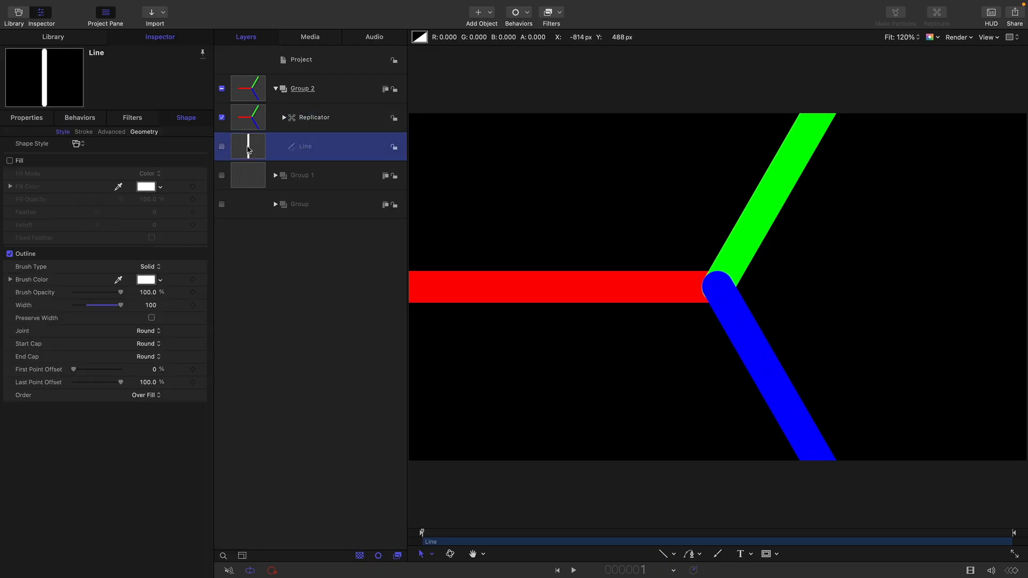
left_click(556, 12)
mouse_move(558, 44)
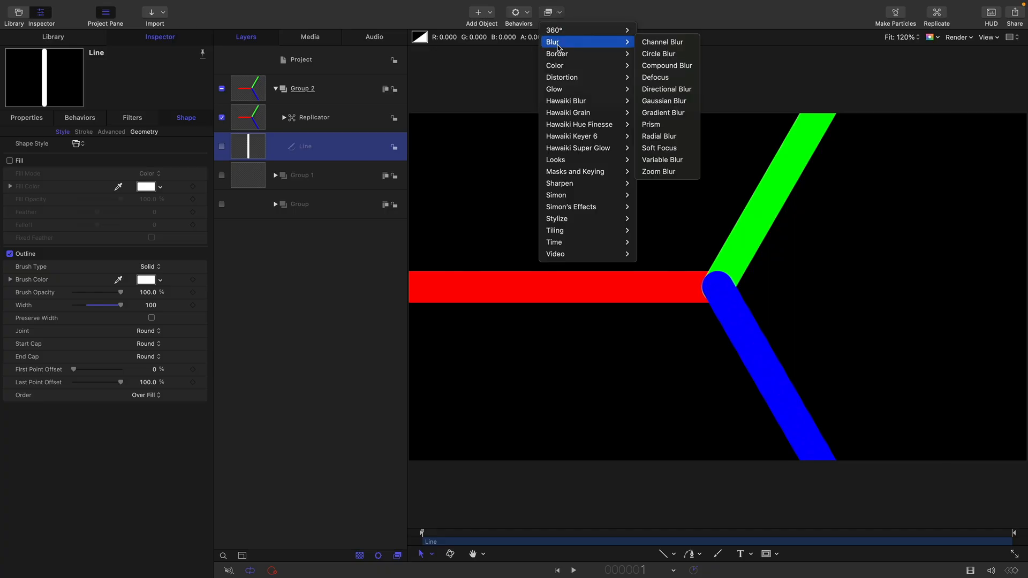
left_click(673, 102)
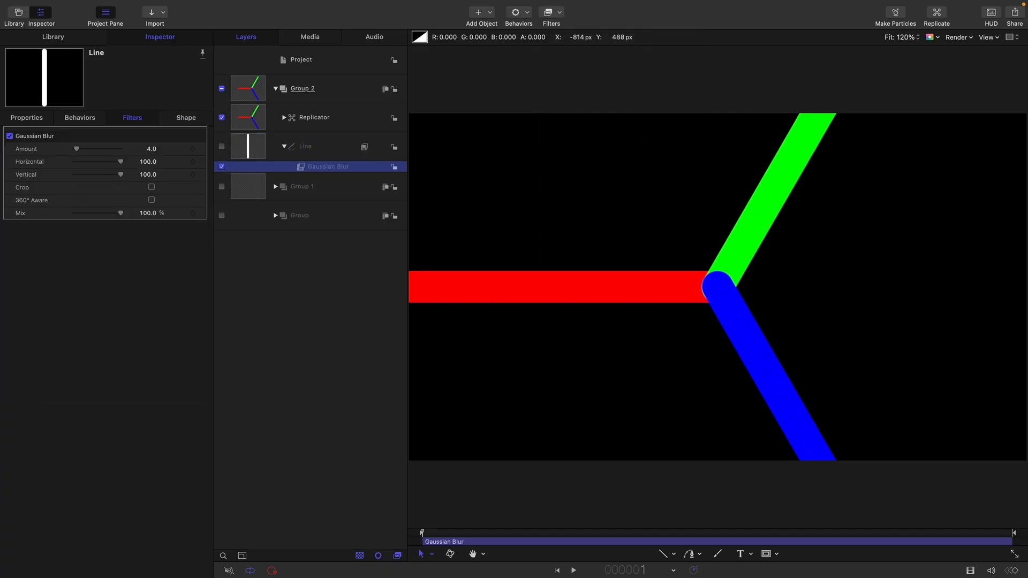
left_click(153, 149)
type("64")
key("Return")
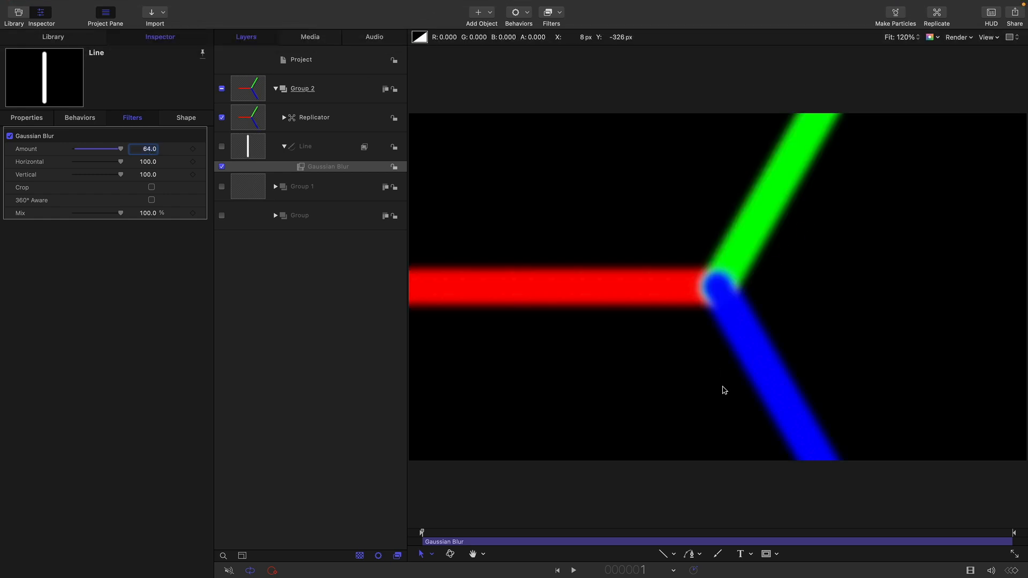
Collapse Group 2, then enable Group 1 and expand its contents
left_click(274, 90)
left_click(222, 118)
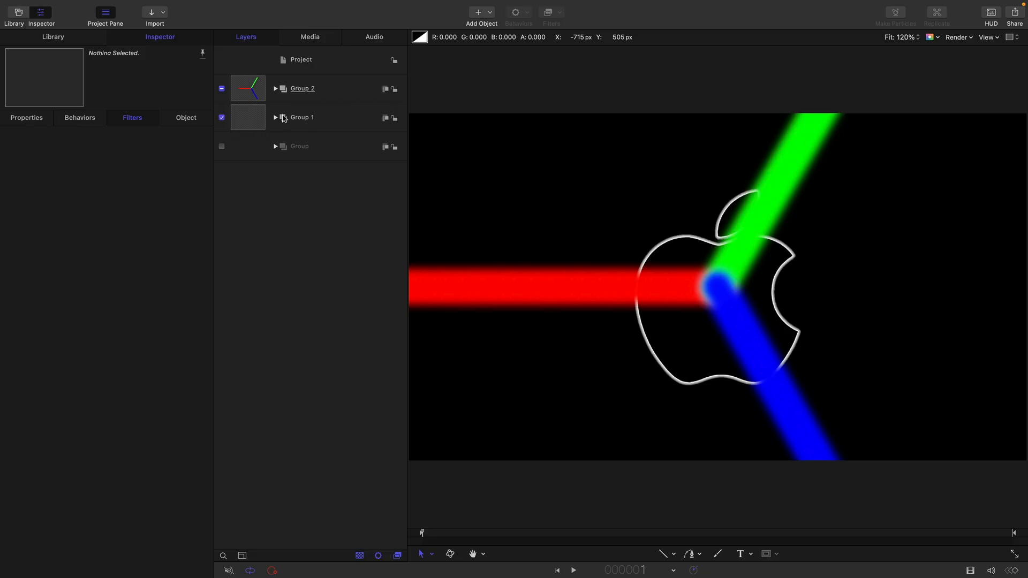
left_click(275, 117)
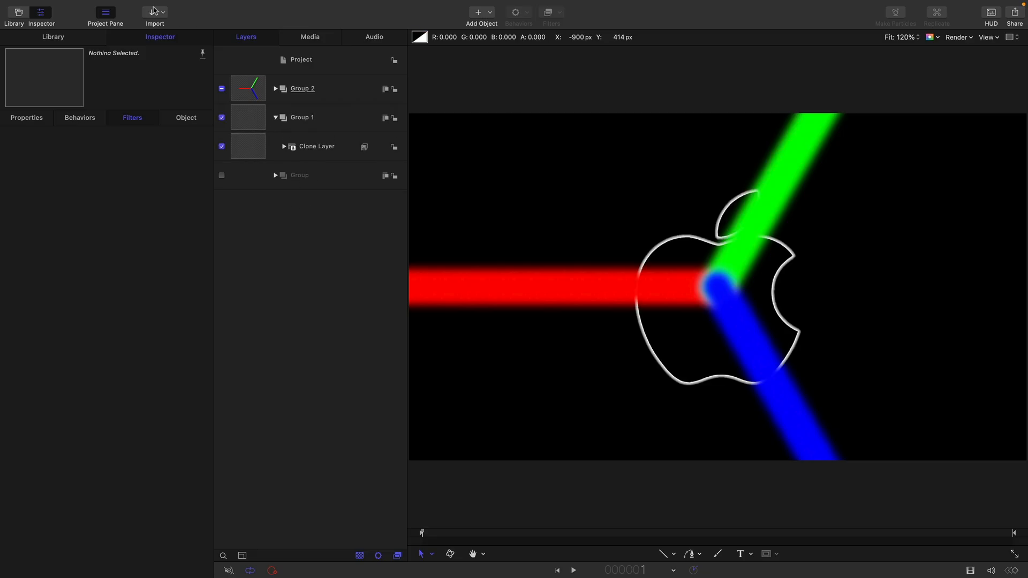
Make a clone layer of Group 1 and move the clone's group above Group 2
left_click(258, 120)
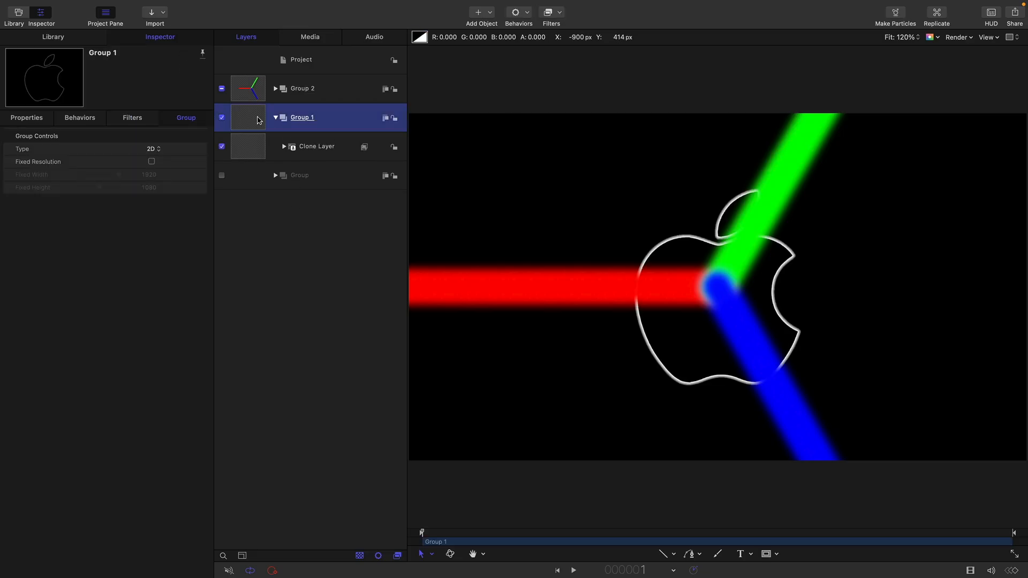
right_click(258, 117)
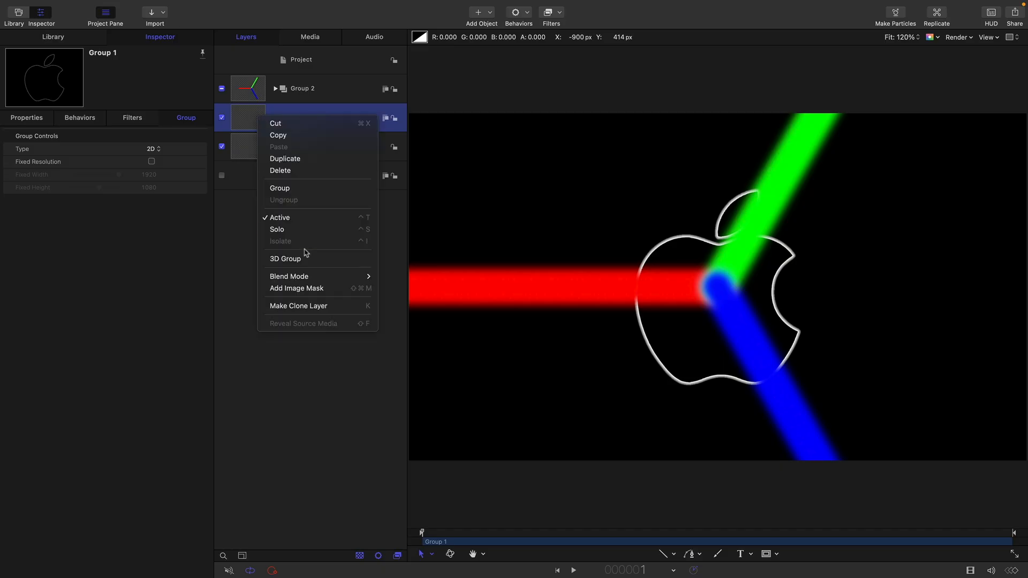
left_click(319, 303)
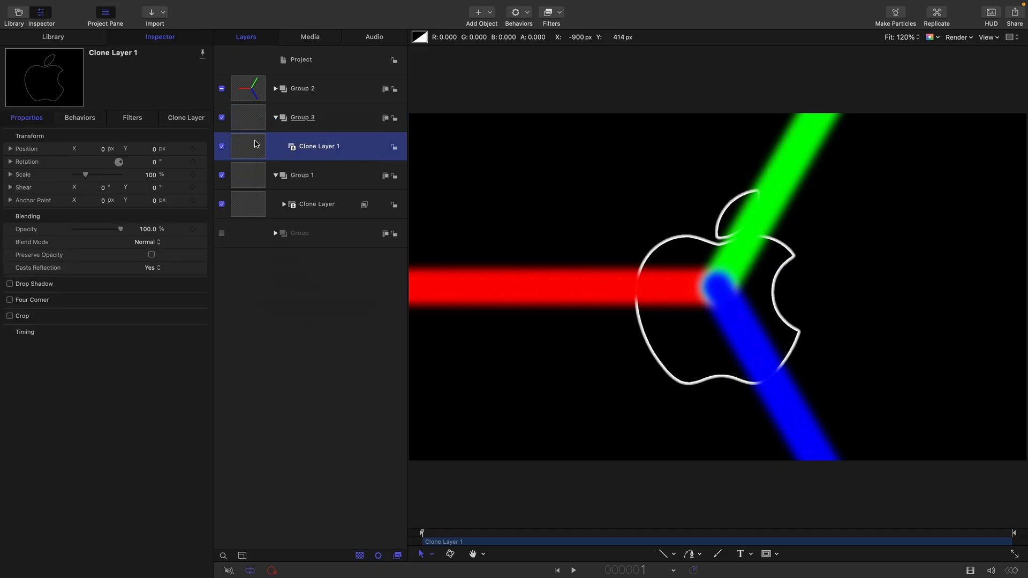
left_click_drag(256, 117, 276, 75)
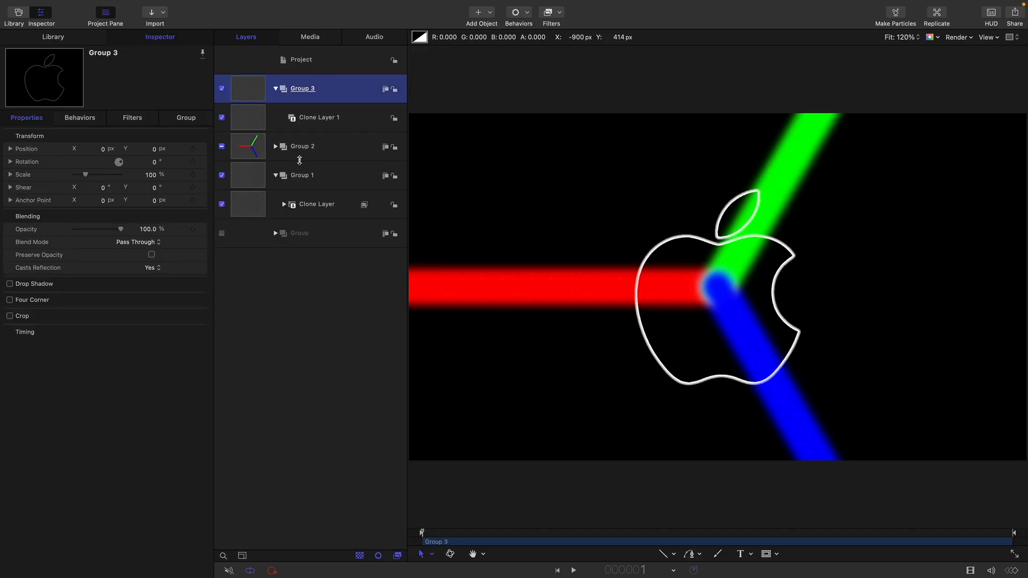
Hide Group 2 and Group 1, leaving only the new clone's group enabled
left_click(222, 146)
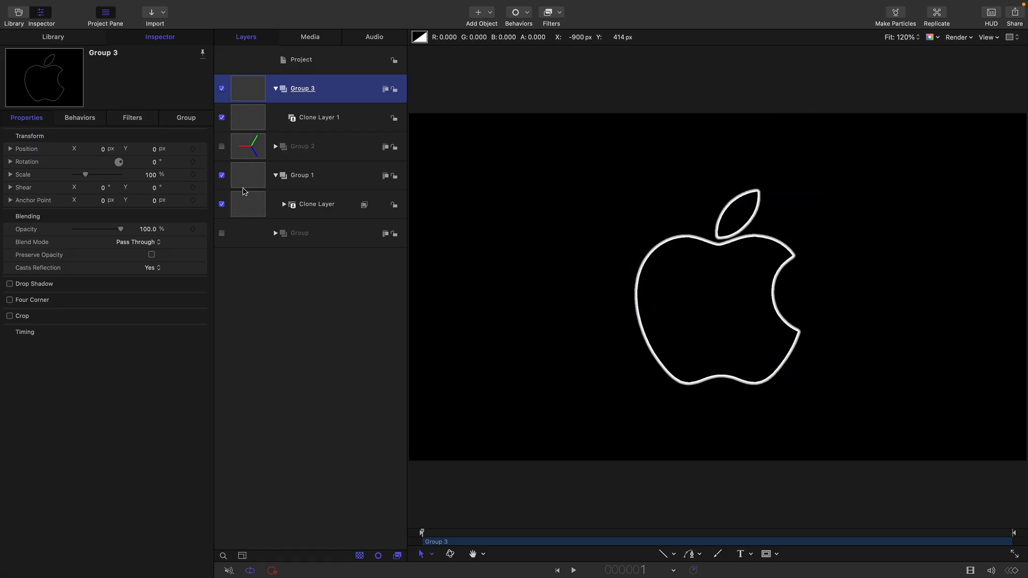
left_click(276, 175)
left_click(221, 175)
Add an image mask to Clone Layer 1 with the Replicator as mask source and Red as source channel
left_click(248, 115)
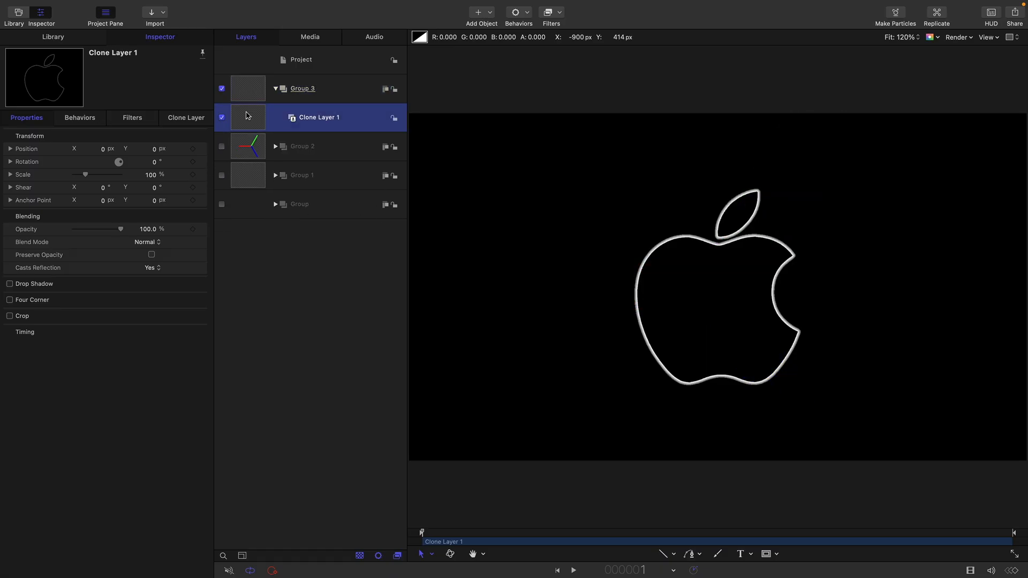
right_click(248, 115)
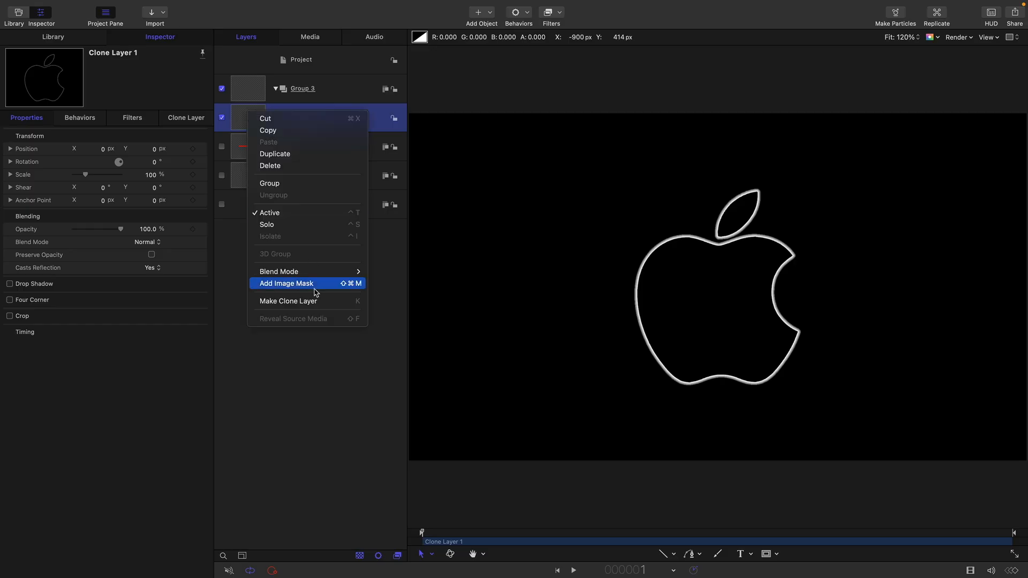
left_click(470, 178)
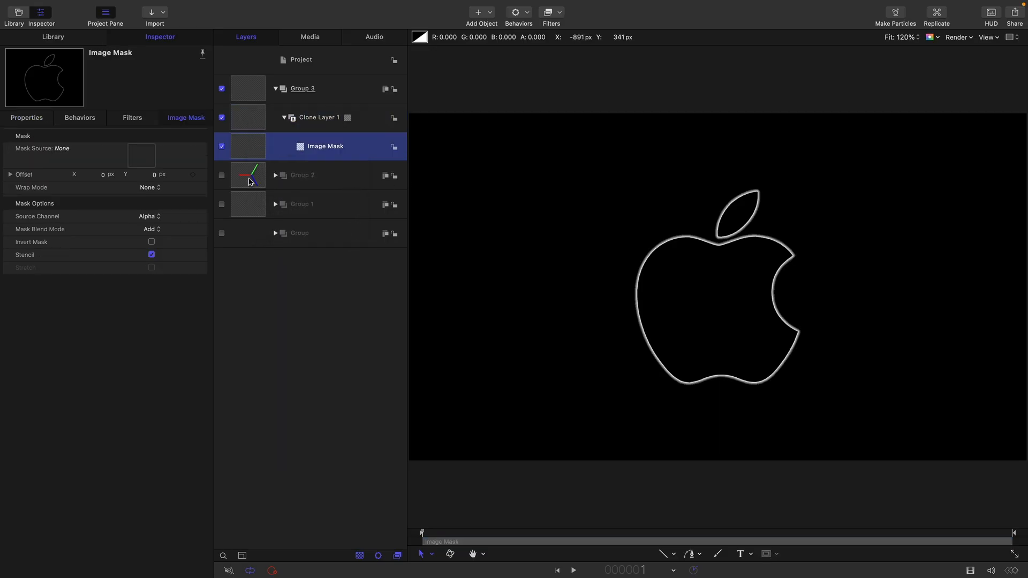
left_click(276, 177)
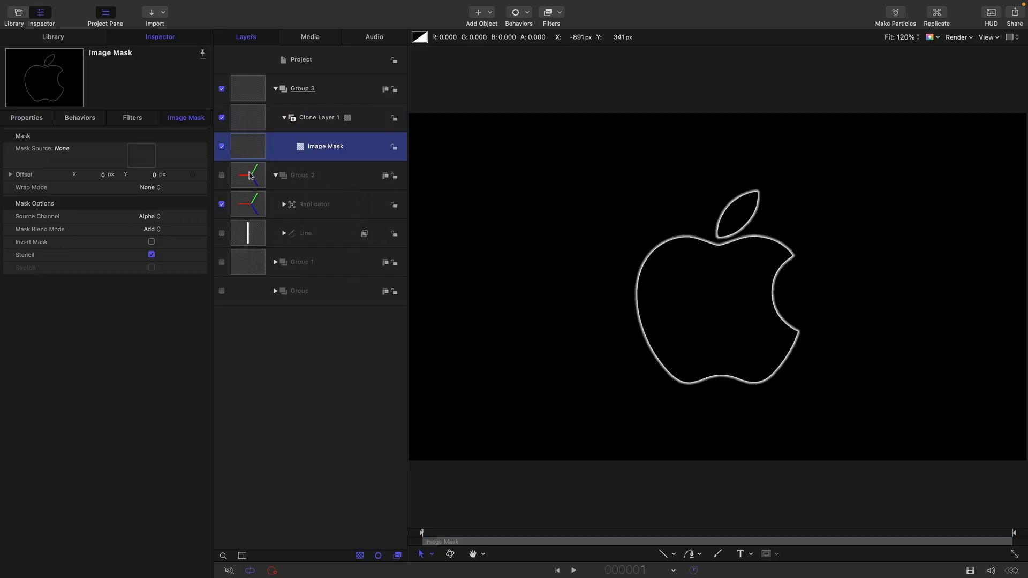
left_click_drag(193, 180, 139, 157)
left_click(148, 216)
left_click(150, 185)
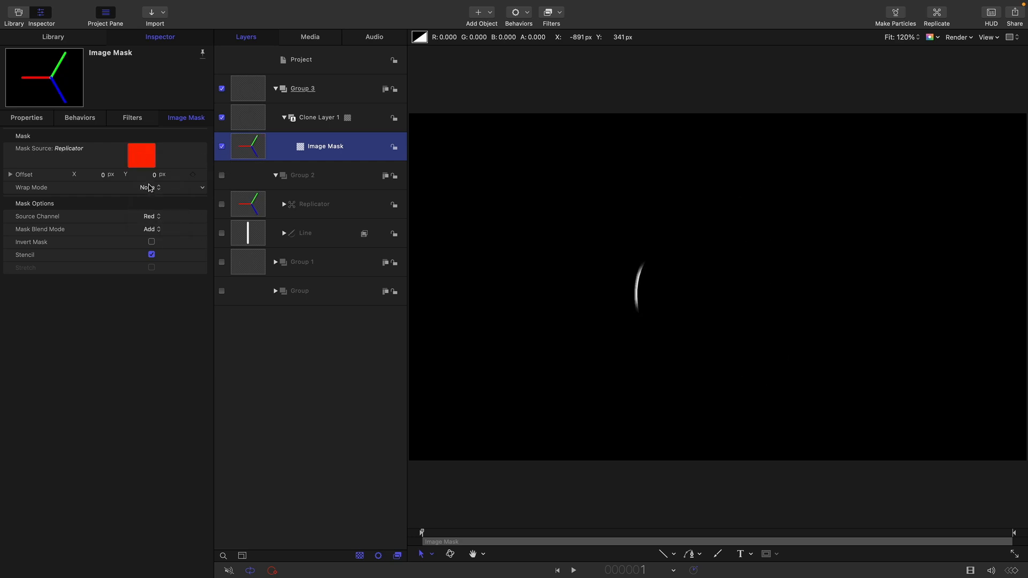
Duplicate Clone Layer 1 with its mask and set the copy's mask source channel to Green
left_click(251, 116)
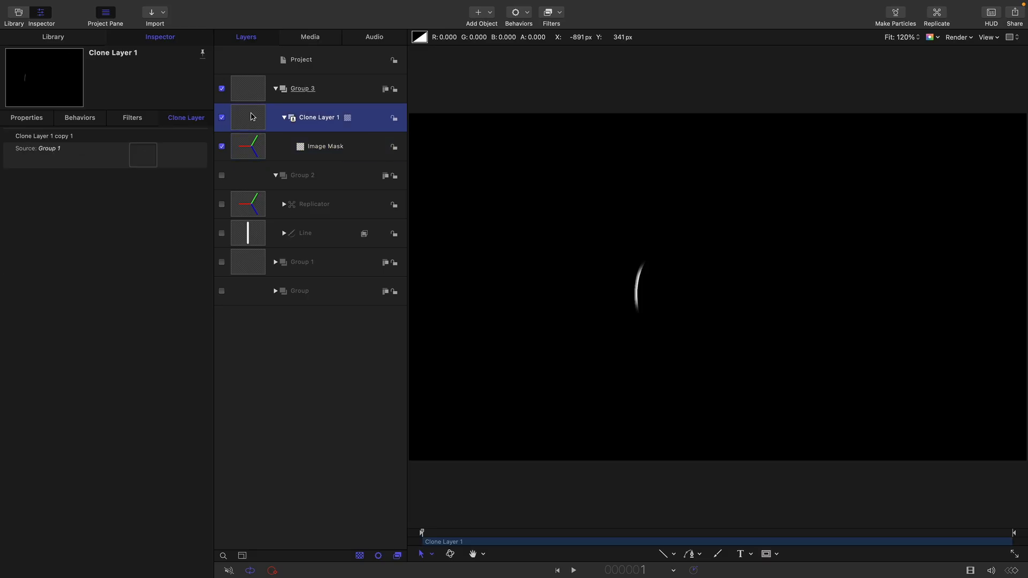
right_click(251, 116)
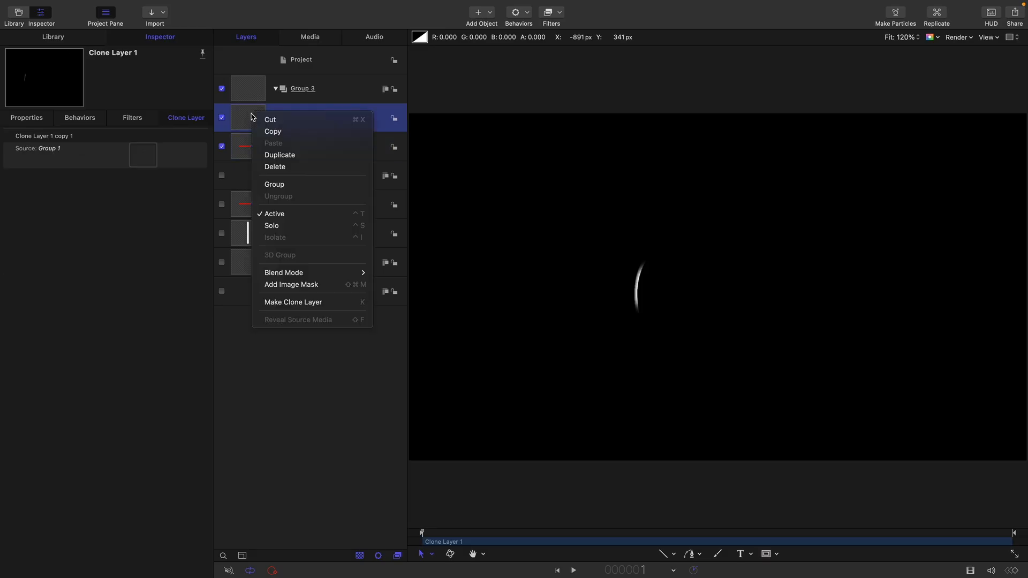
key("Escape")
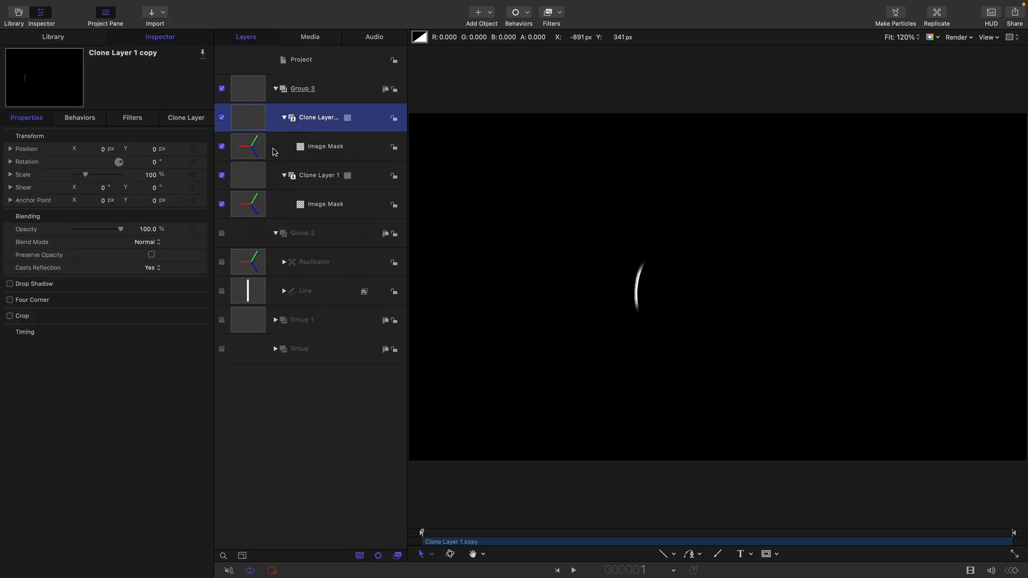
left_click(246, 153)
left_click(177, 119)
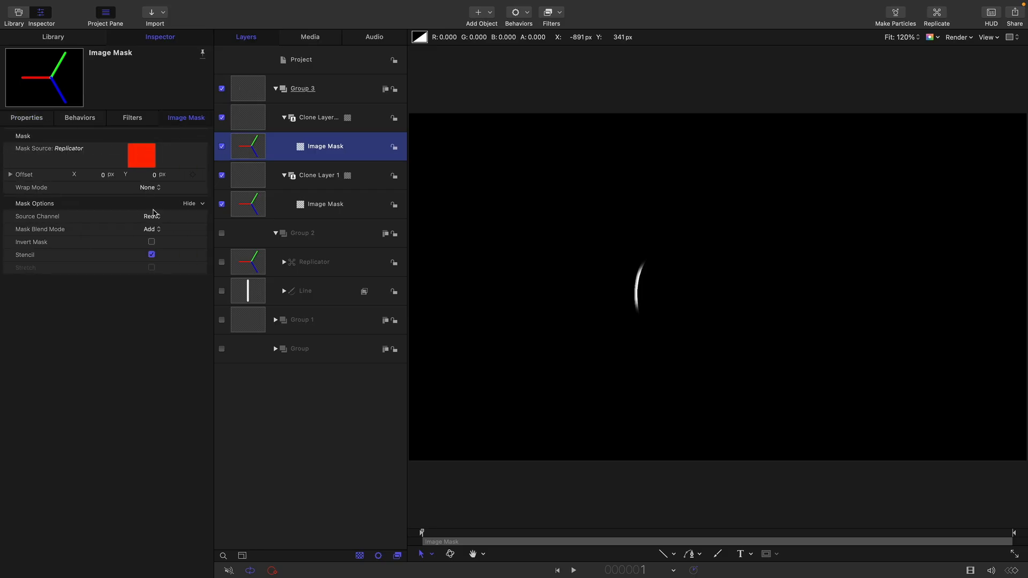
left_click(153, 218)
left_click(154, 230)
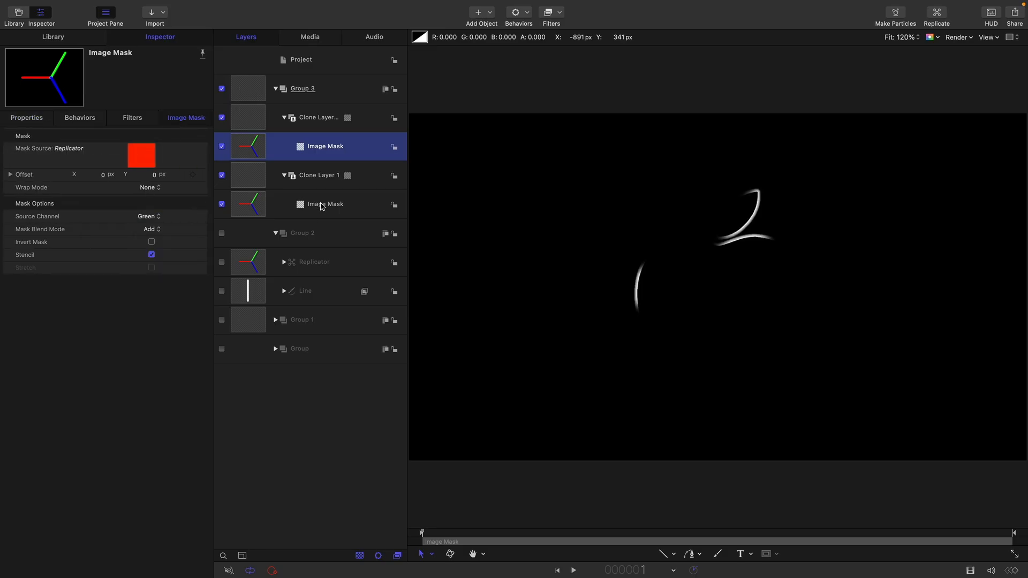
Duplicate the clone layer masked by the green channel and set the copy's mask source channel to Blue
left_click(249, 118)
right_click(249, 116)
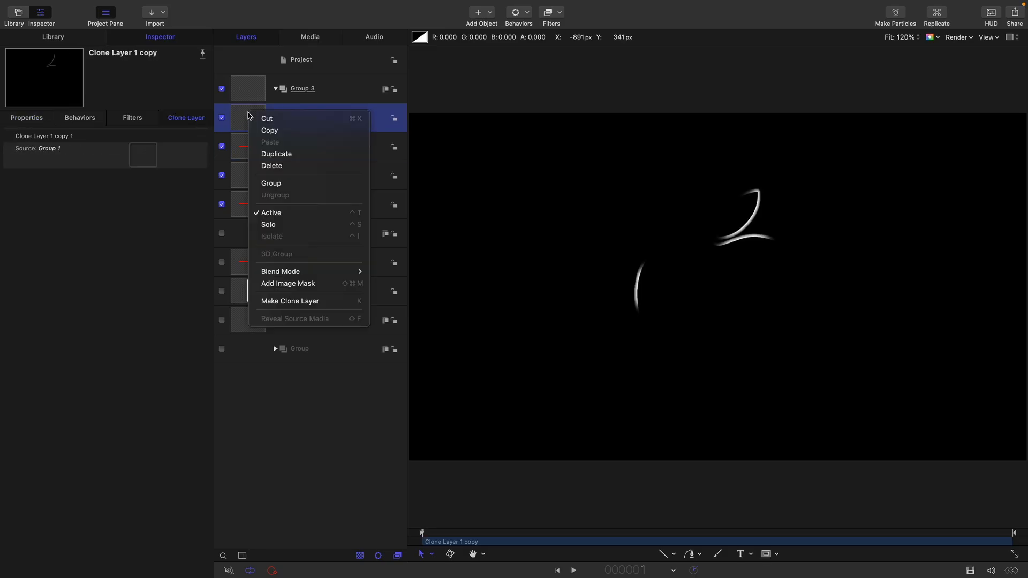
left_click(276, 154)
left_click(252, 147)
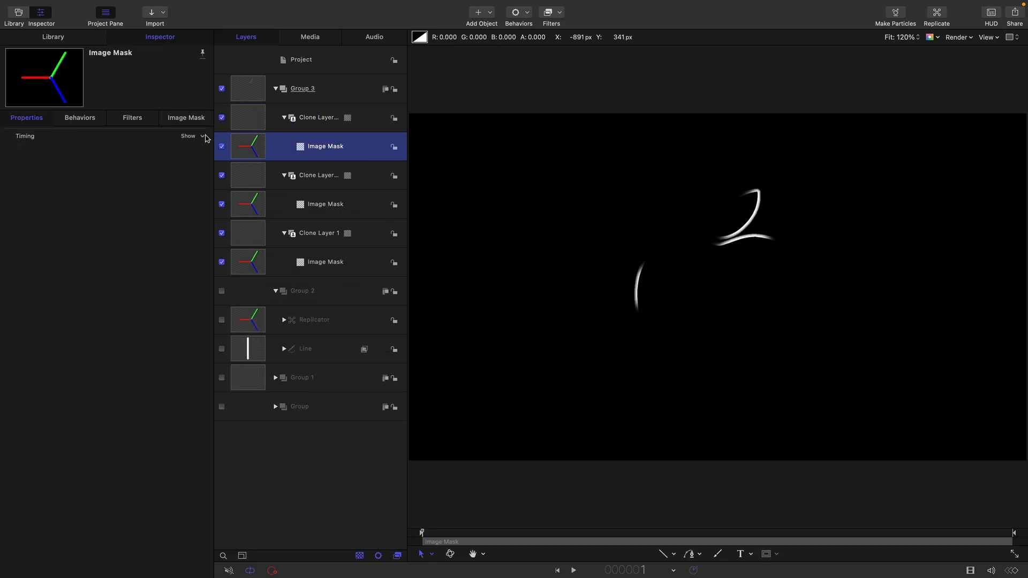
left_click(198, 121)
left_click(150, 217)
left_click(151, 229)
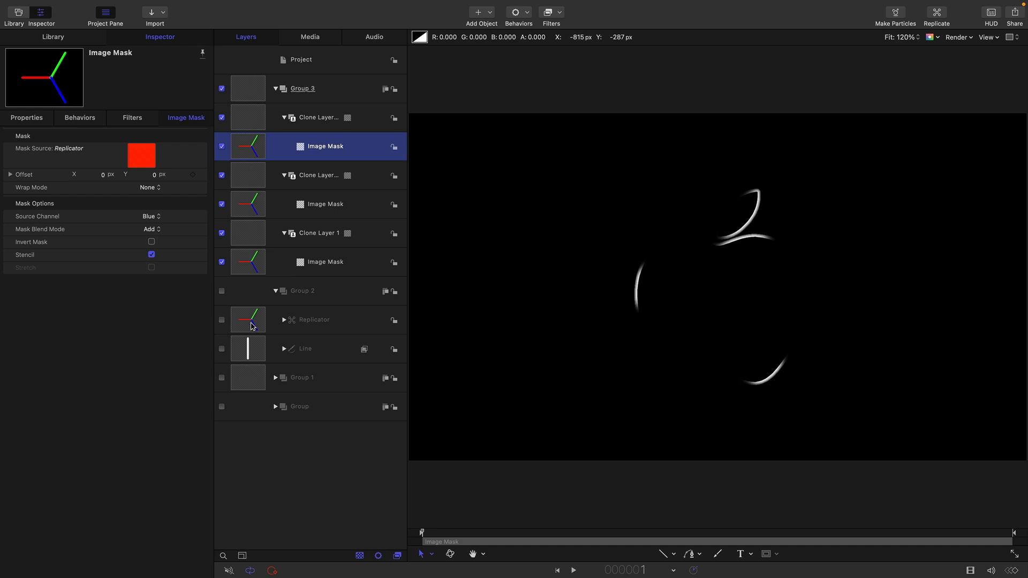
Add a Stylize Fill filter to Clone Layer 1, the red-channel clone, and set its fill color to green
left_click(256, 234)
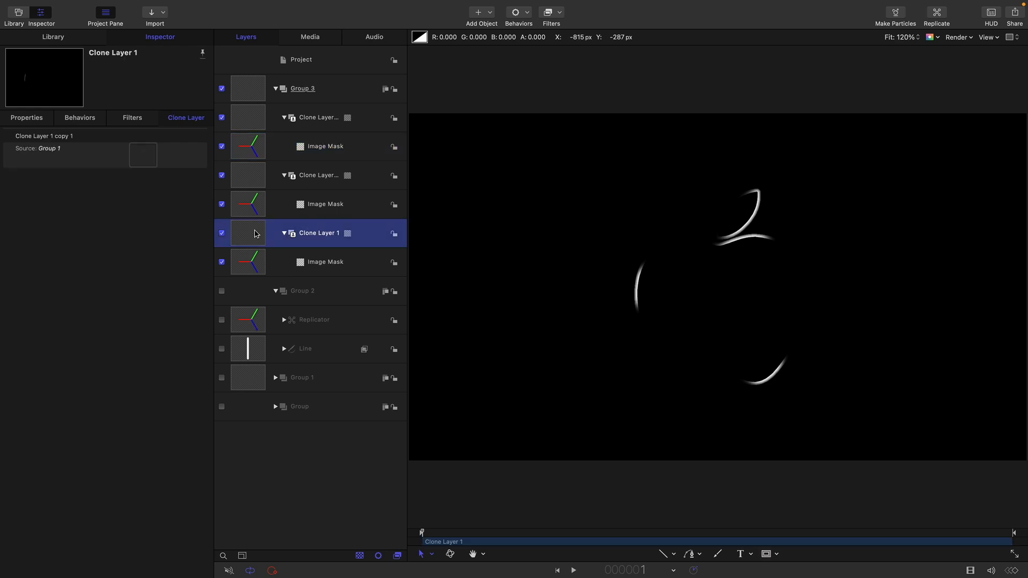
left_click(560, 13)
mouse_move(590, 219)
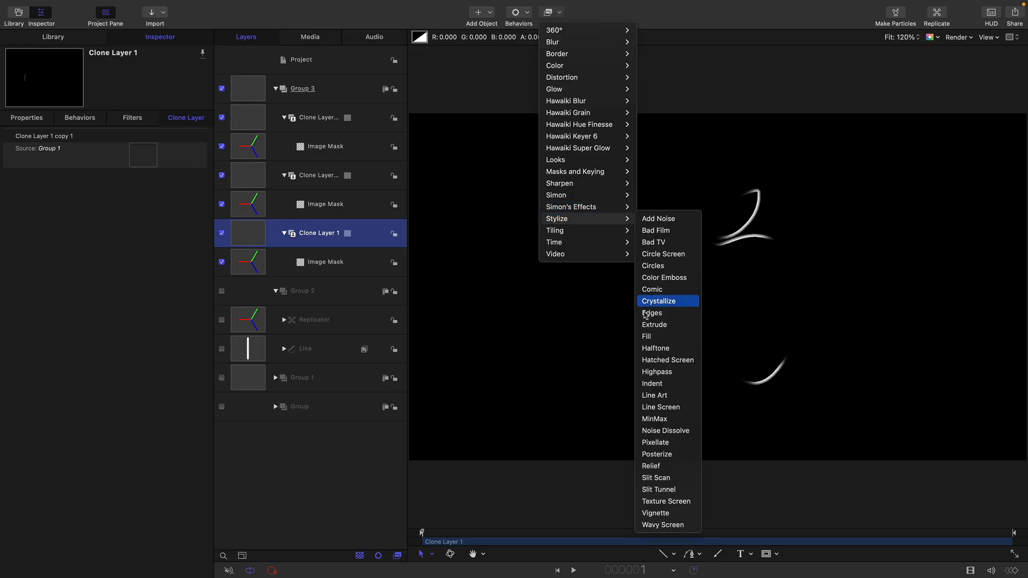
left_click(647, 336)
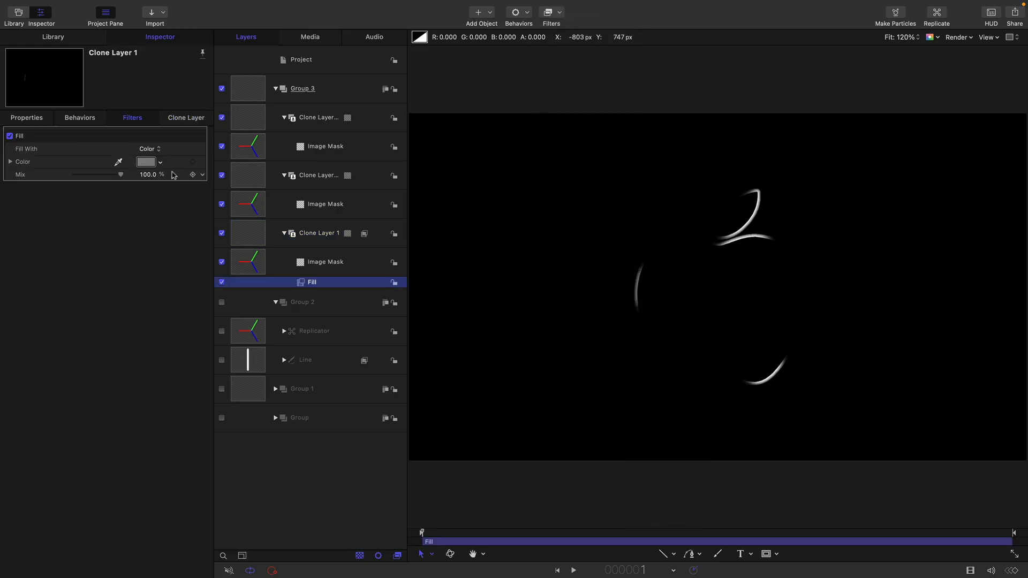
left_click(145, 162)
left_click(847, 415)
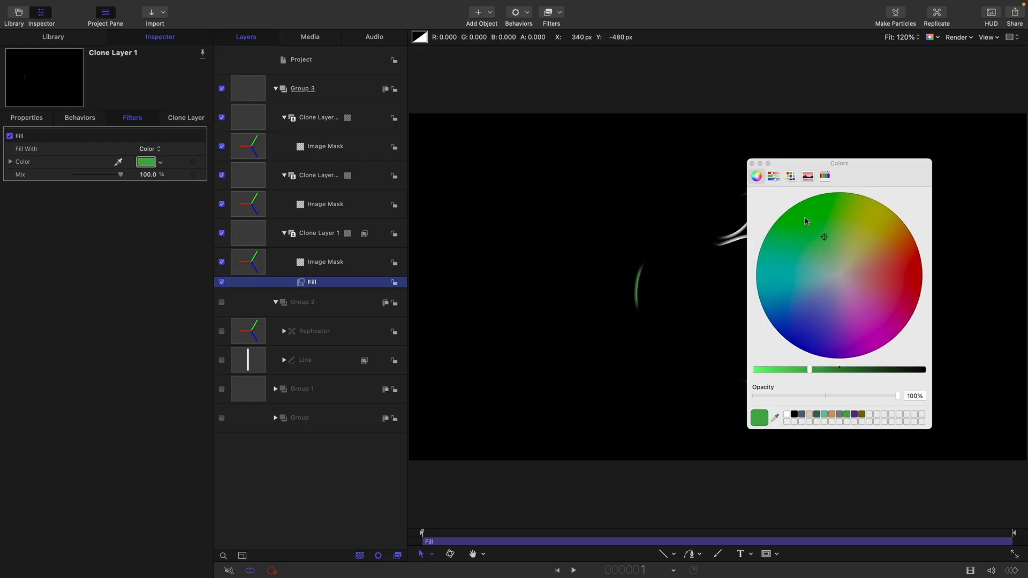
left_click(752, 163)
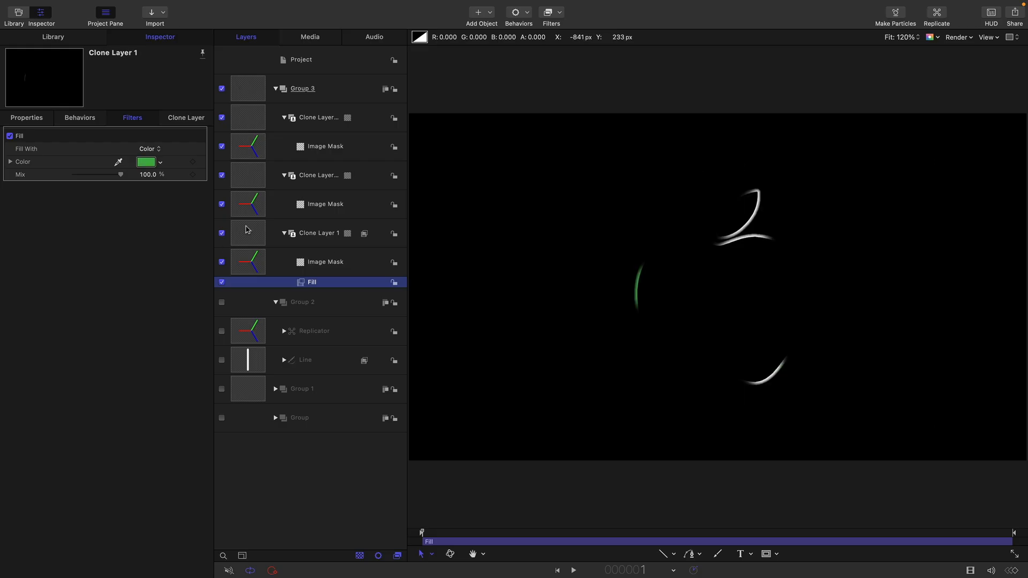
Copy the Fill filter from Clone Layer 1 onto the green-channel clone and set the copy's color to purple
mouse_move(302, 285)
left_mouse_down()
mouse_move(268, 245)
mouse_move(251, 175)
left_mouse_up()
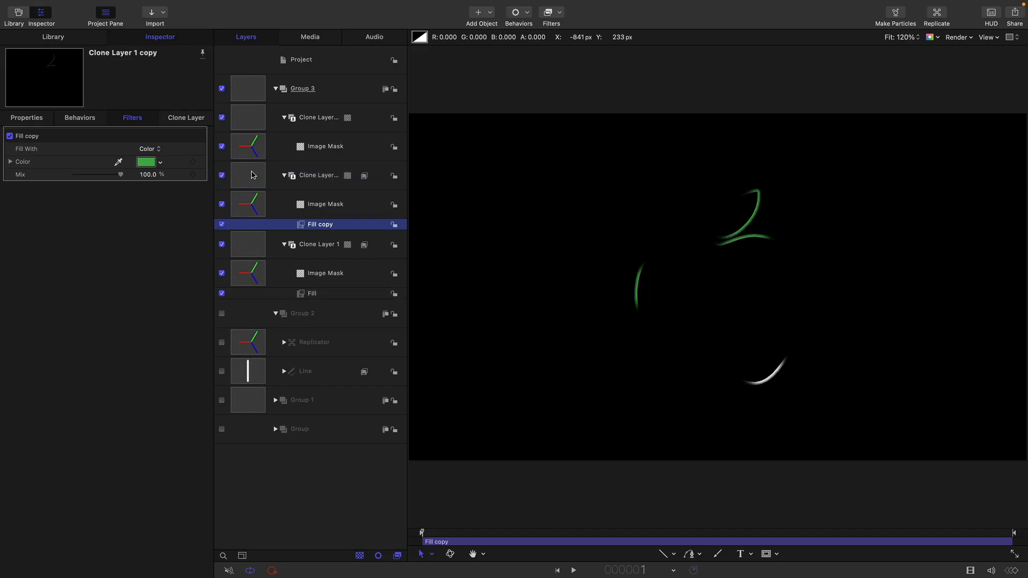
left_click(146, 162)
left_click(854, 415)
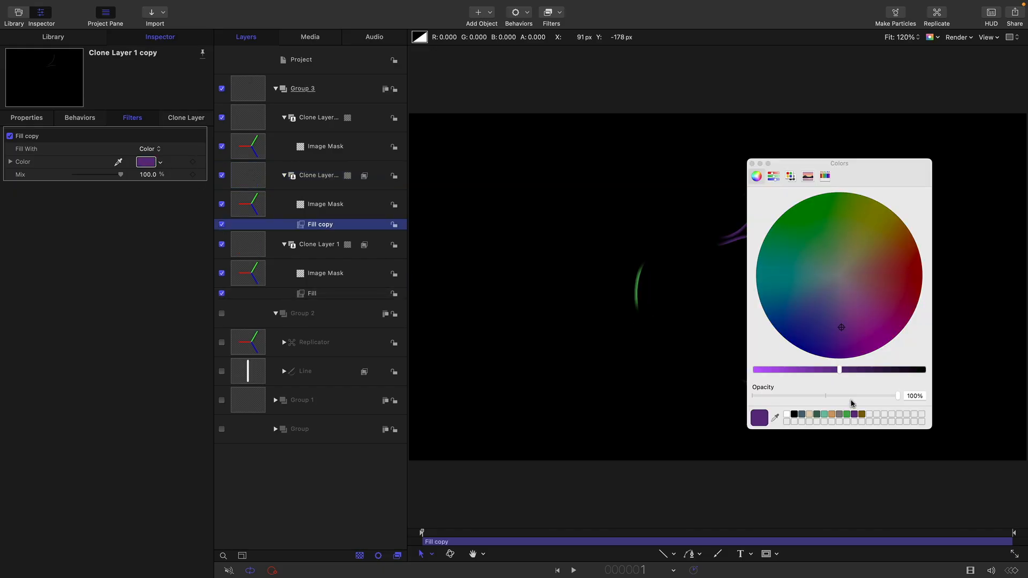
left_click(752, 163)
Copy the purple Fill filter onto the blue-channel clone at the top of Group 3 and set its color to dark gold
left_click_drag(301, 225, 255, 126)
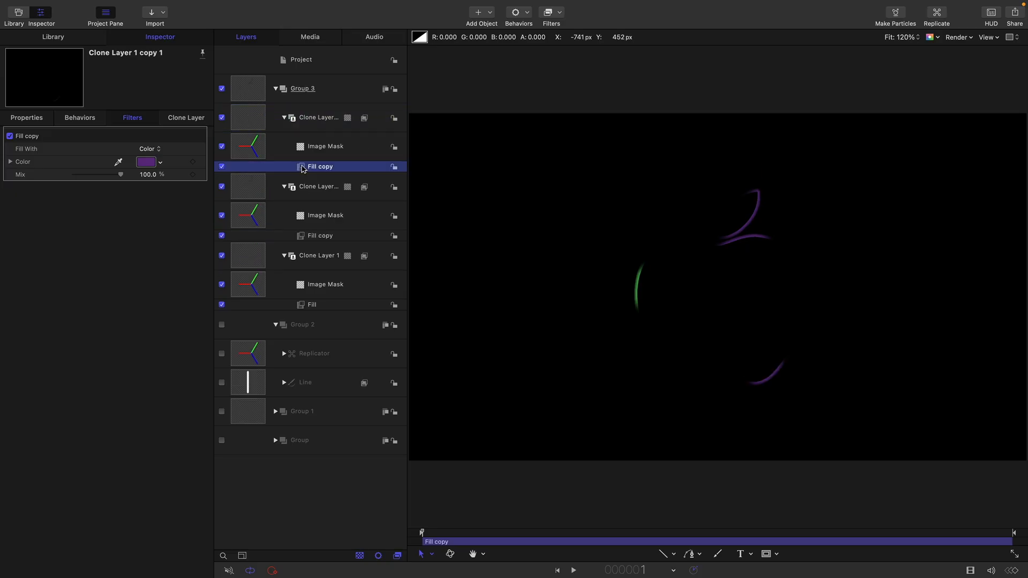
left_click(146, 162)
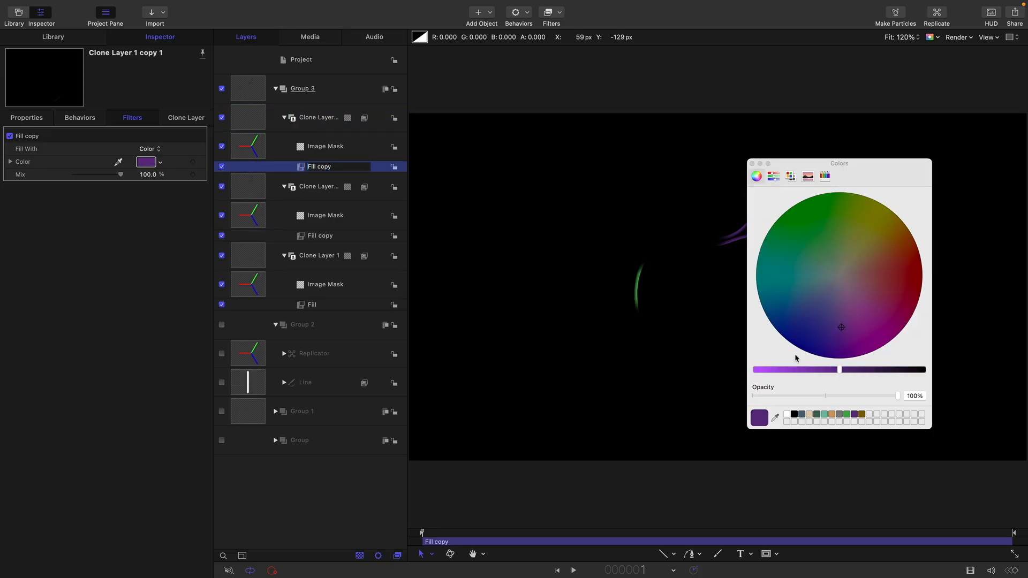
left_click(862, 415)
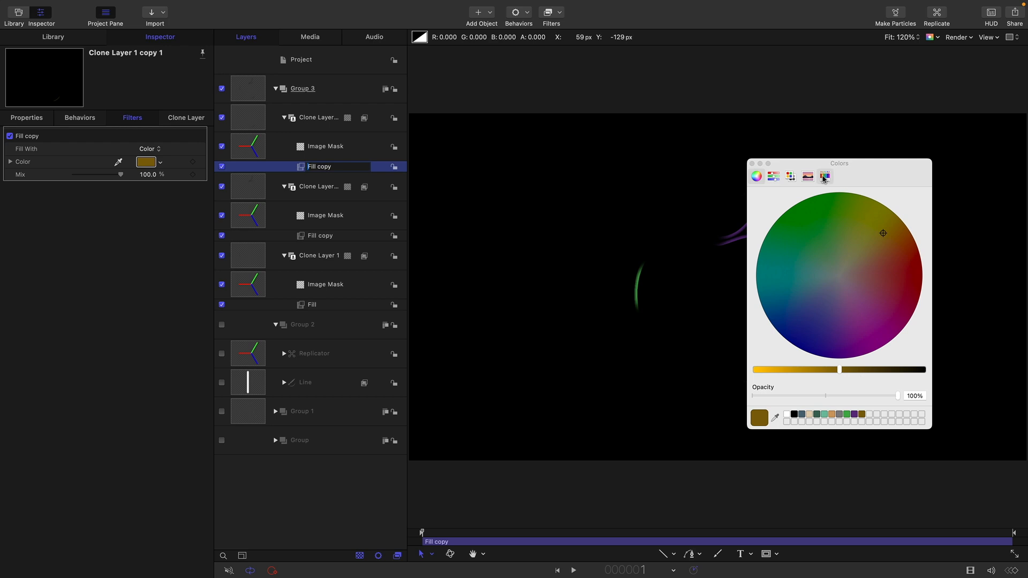
left_click(752, 163)
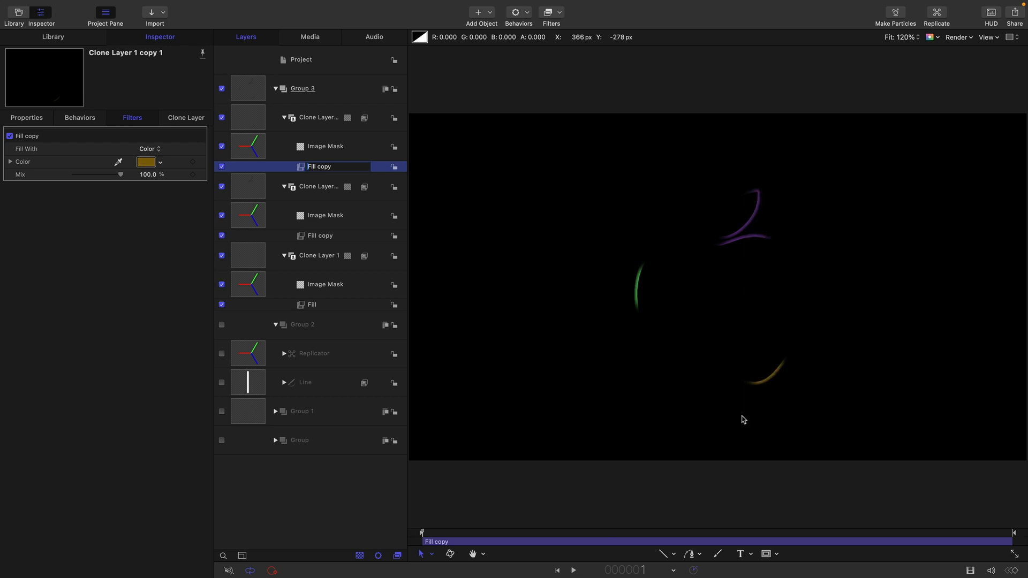
Reset the Replicator's trial rotation and keyframe its Rotation at 270° on frame 1
left_click(251, 356)
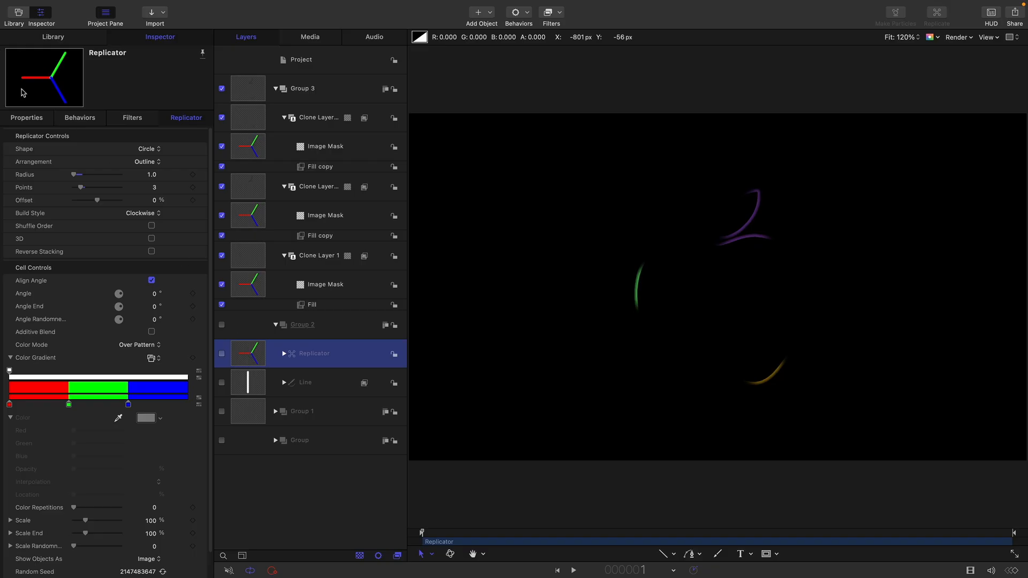
left_click(28, 119)
mouse_move(155, 162)
left_mouse_down()
mouse_move(166, 163)
mouse_move(153, 162)
left_mouse_up()
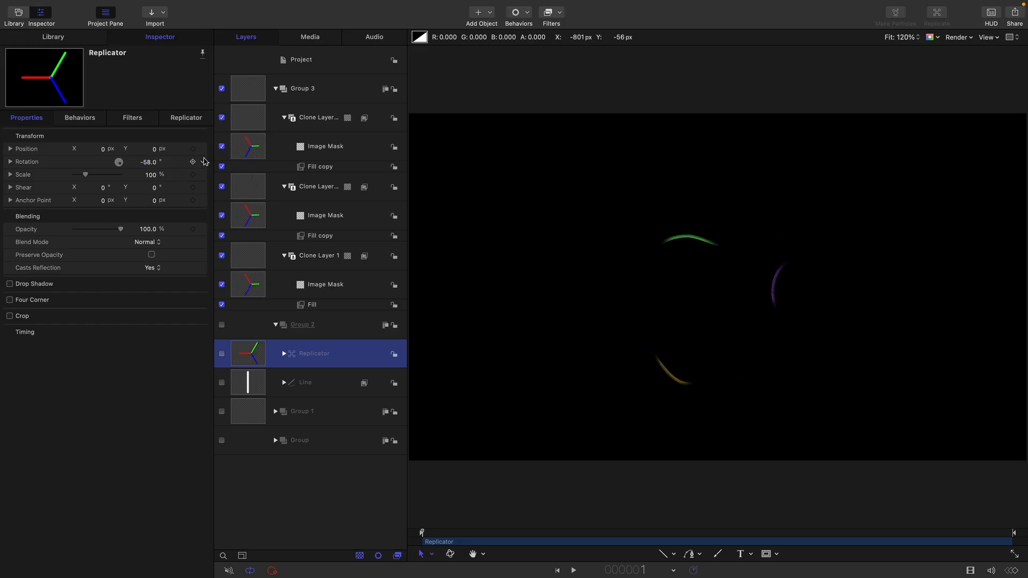
left_click(205, 162)
left_click(208, 165)
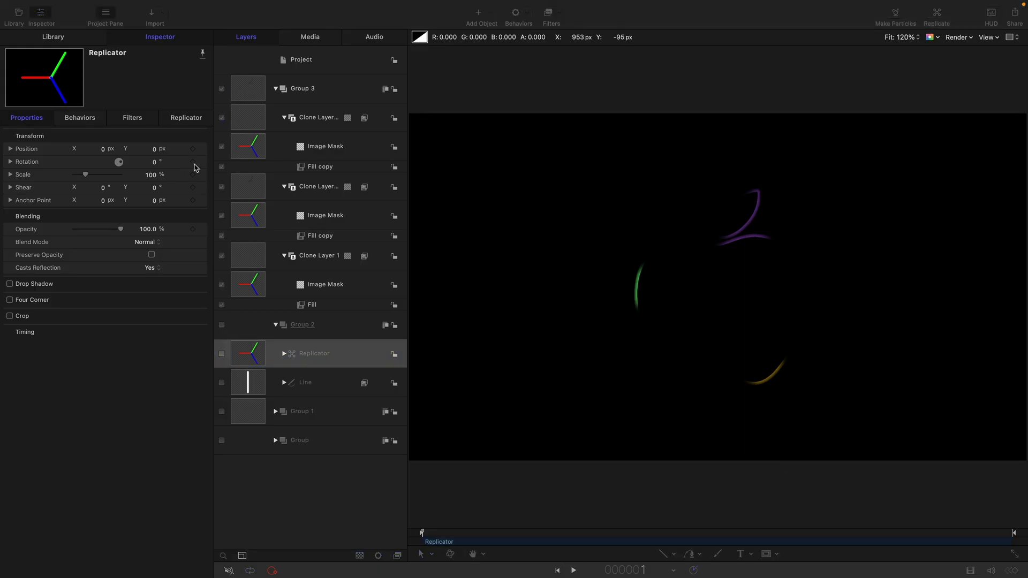
left_click(194, 163)
left_click(154, 162)
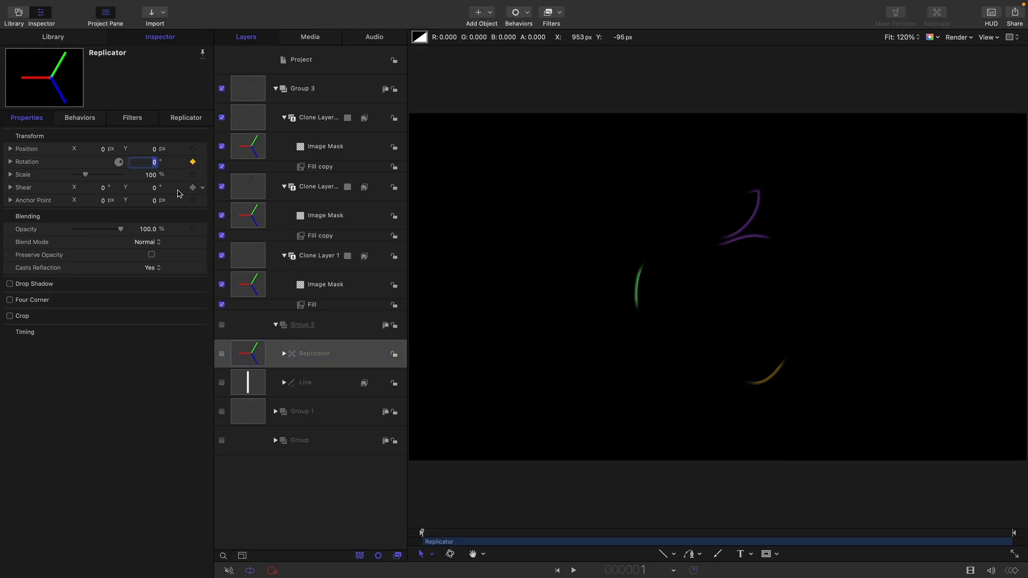
key("Return")
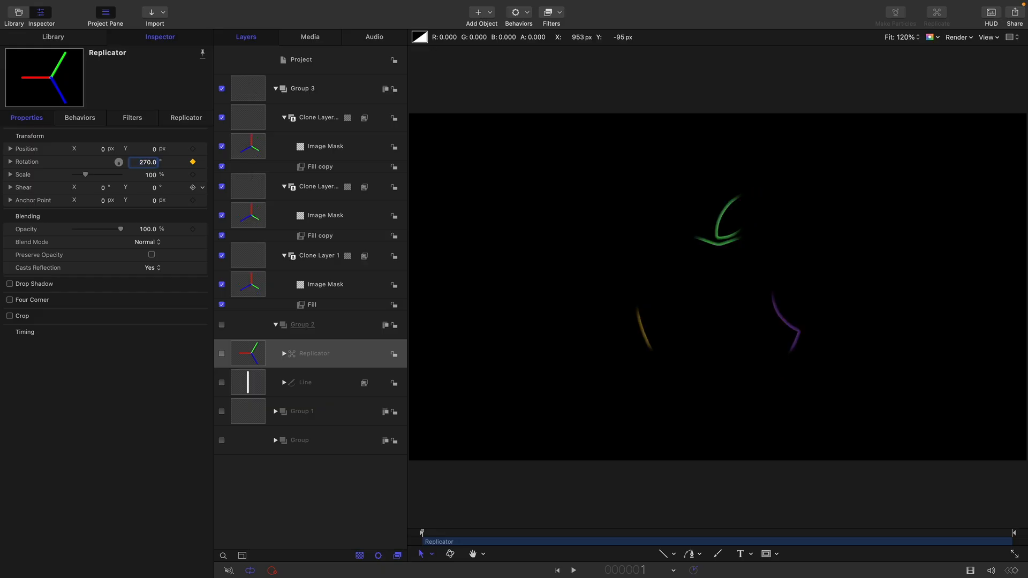
Go to frame 80 and set the Replicator's Rotation keyframe there to 0°
left_click(158, 438)
type("j80")
key("Return")
left_click(143, 162)
type("0")
key("Return")
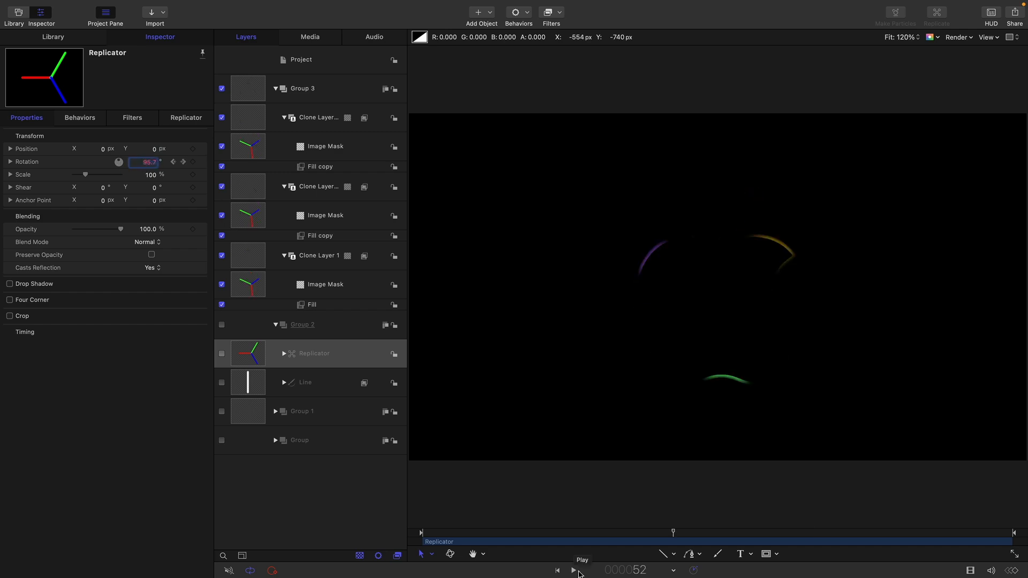
Show the Replicator's rotation in the Keyframe Editor and apply Ease In to its final keyframe
left_click(201, 162)
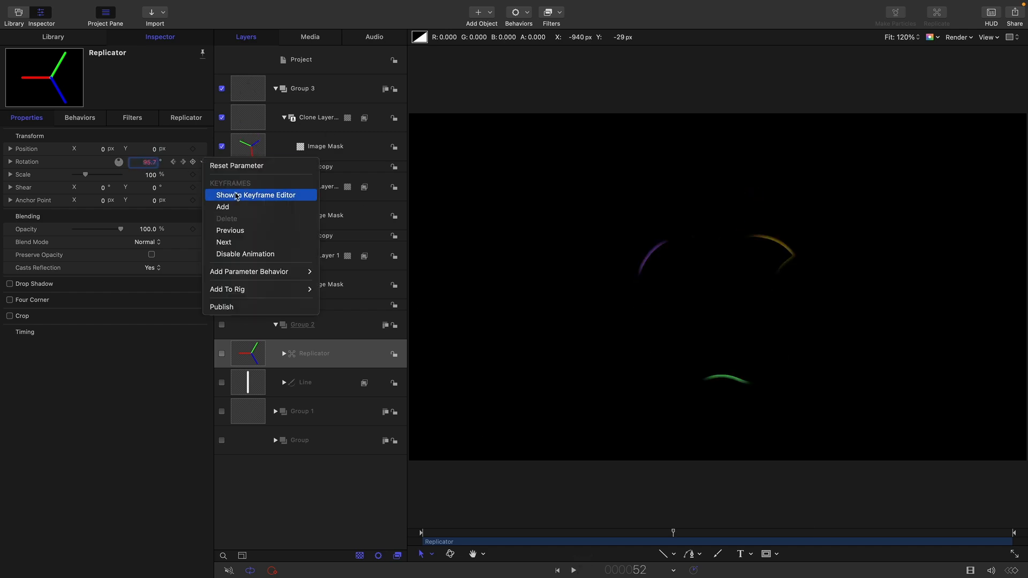
left_click(257, 195)
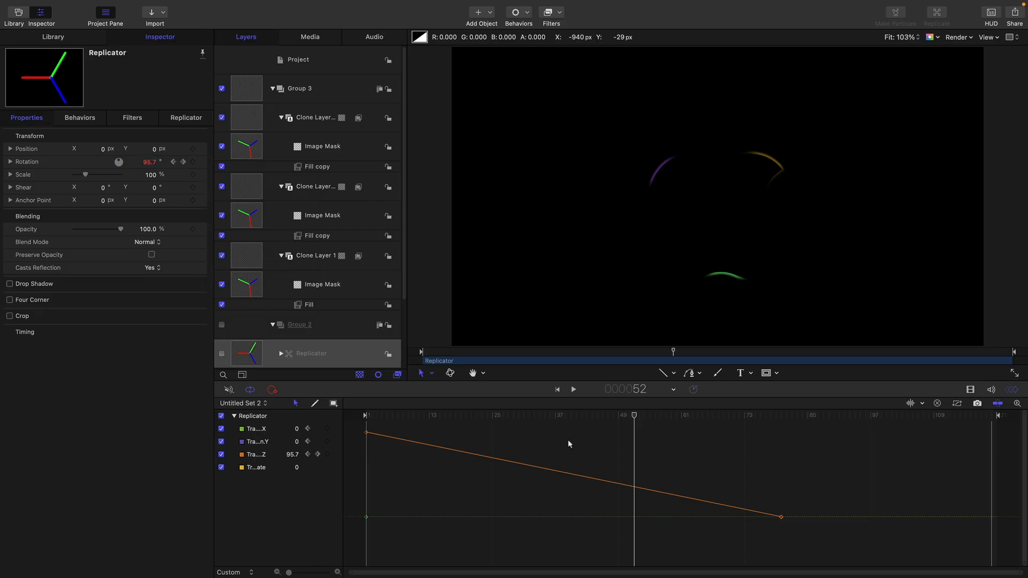
left_click_drag(725, 470, 819, 554)
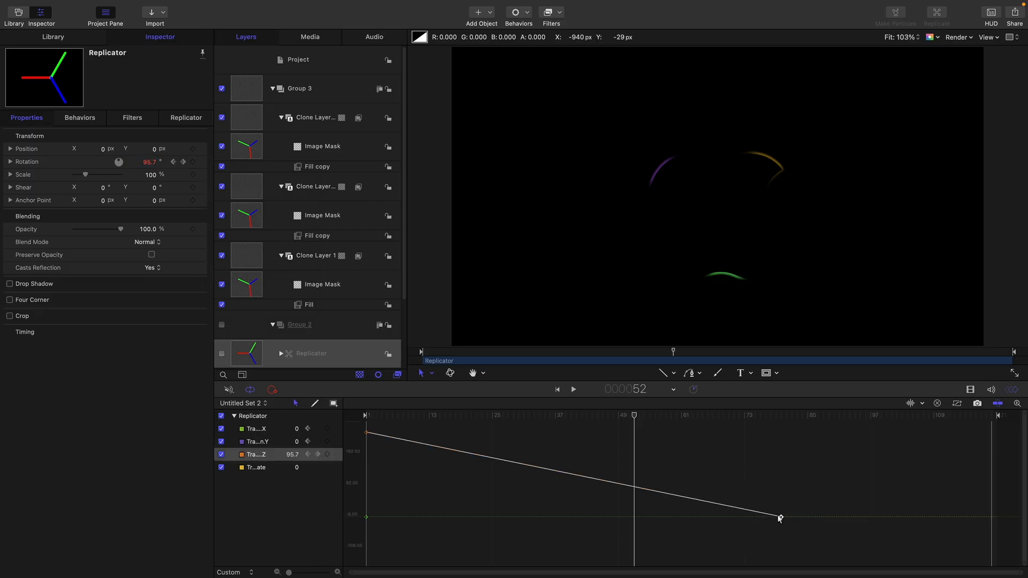
right_click(780, 519)
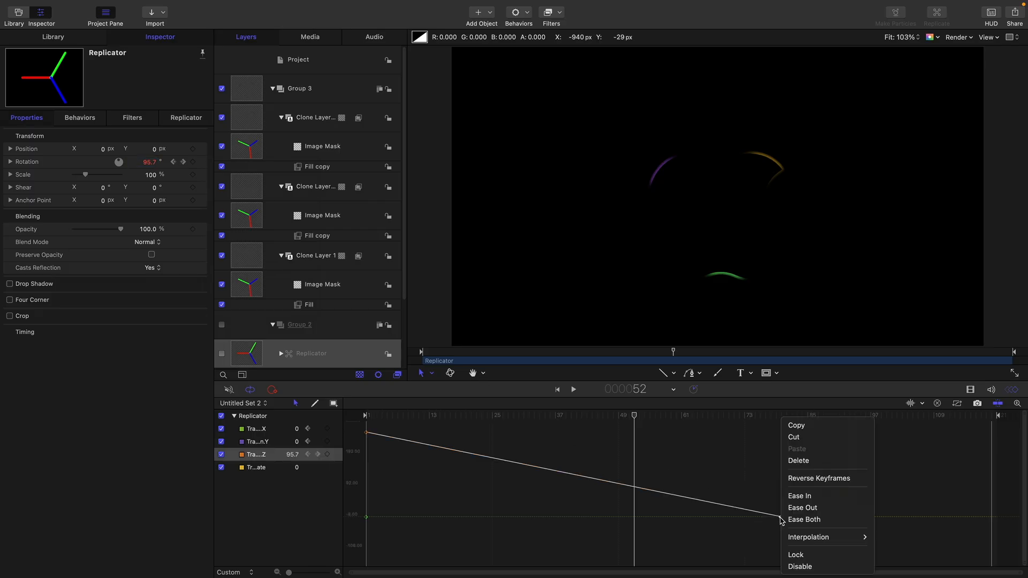
left_click(818, 497)
Play back the eased rotation animation and close the Keyframe Editor
left_click(581, 416)
key("space")
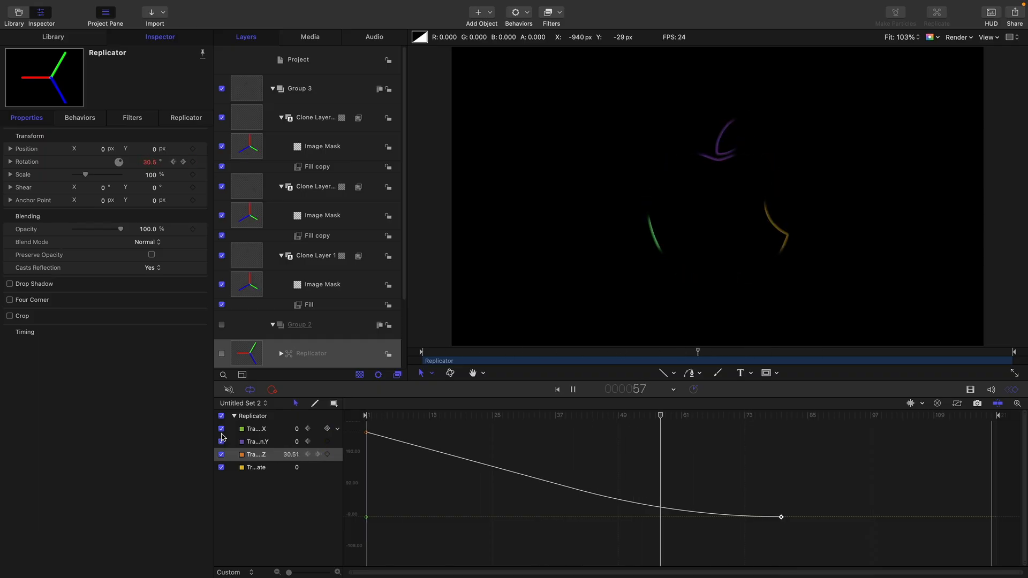
key("space")
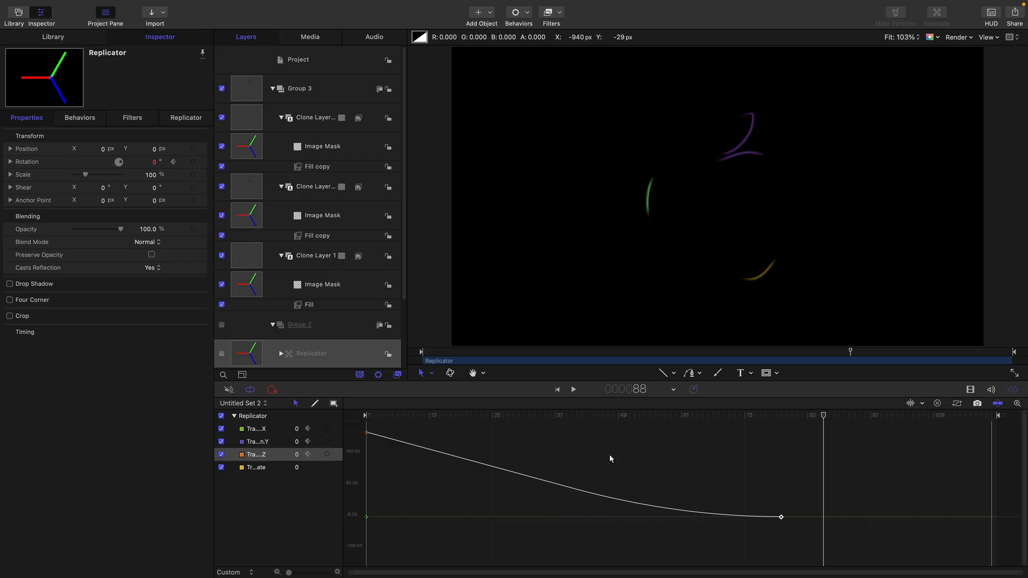
key("super+8")
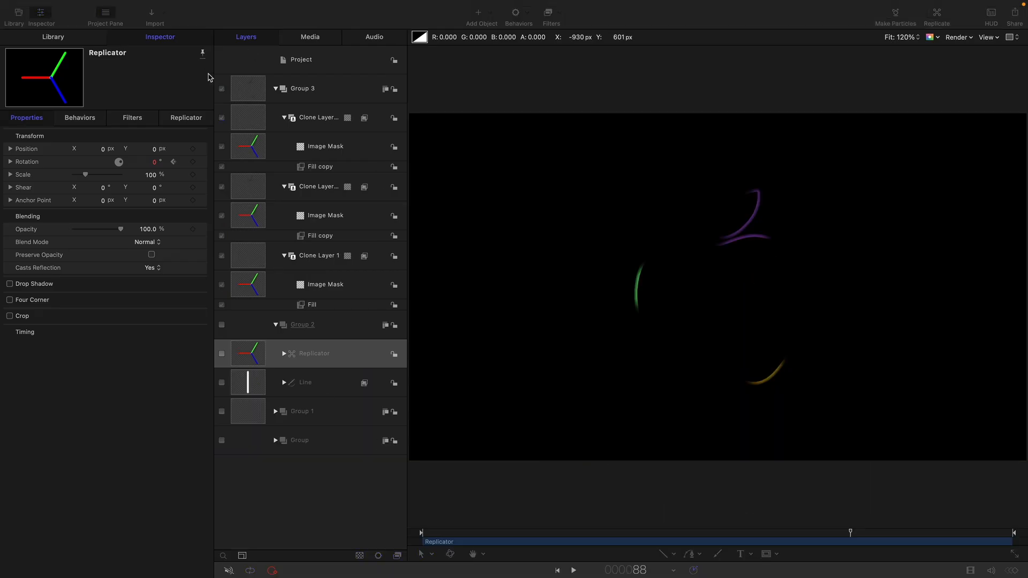
Add a Neon glow filter to Group 3 and set its Outer Glow to 128
left_click(248, 87)
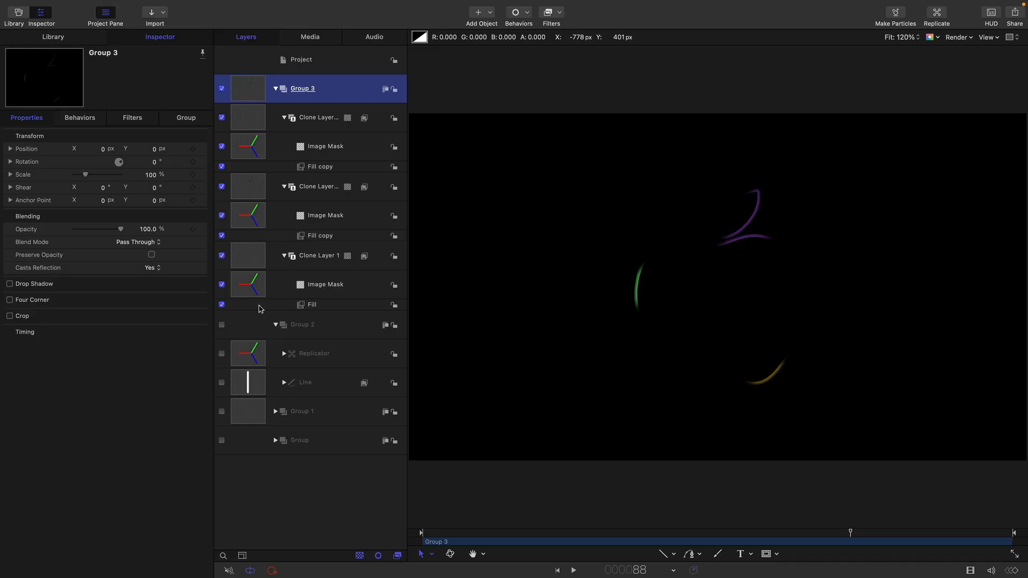
left_click(560, 12)
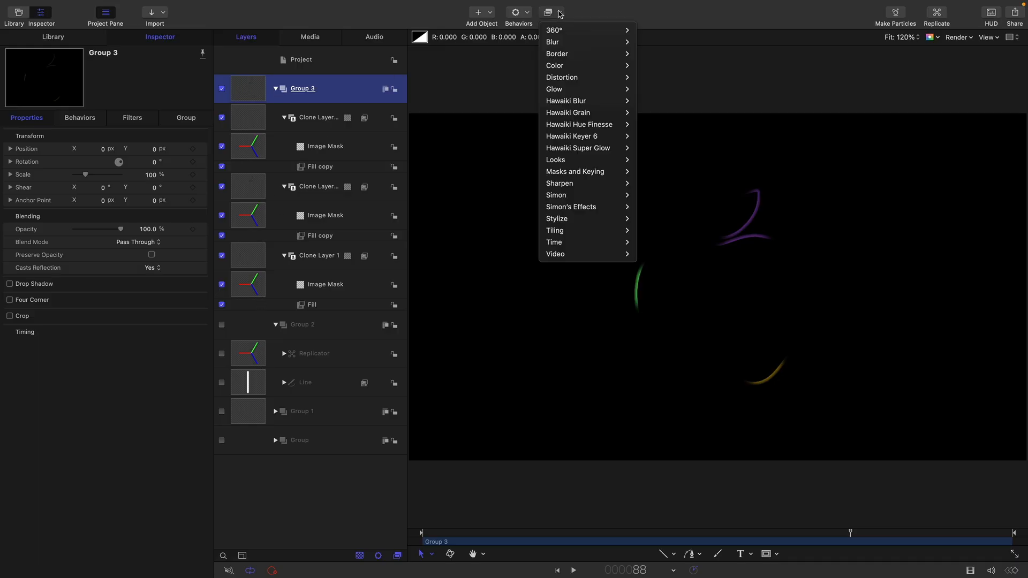
mouse_move(585, 89)
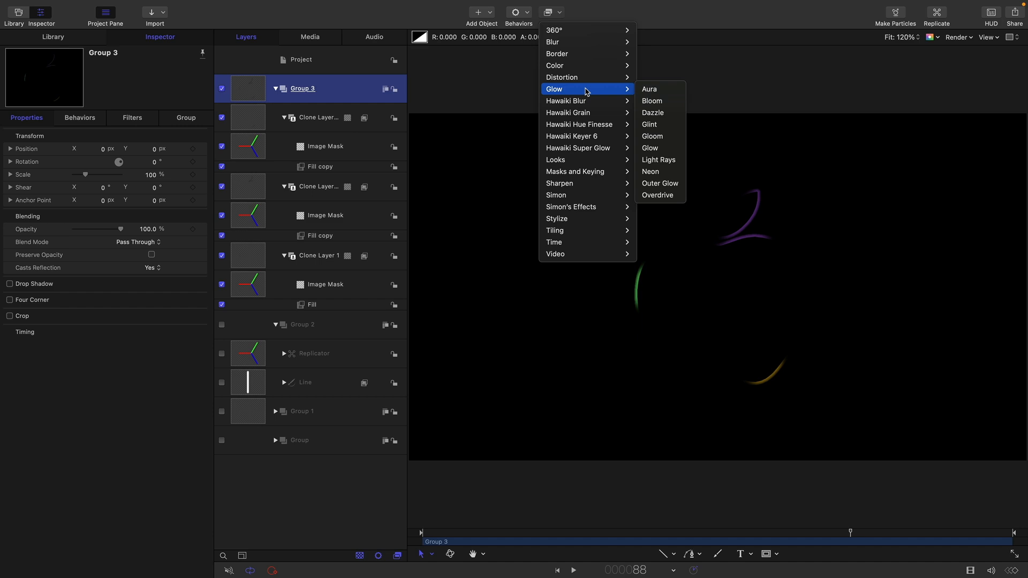
left_click(671, 171)
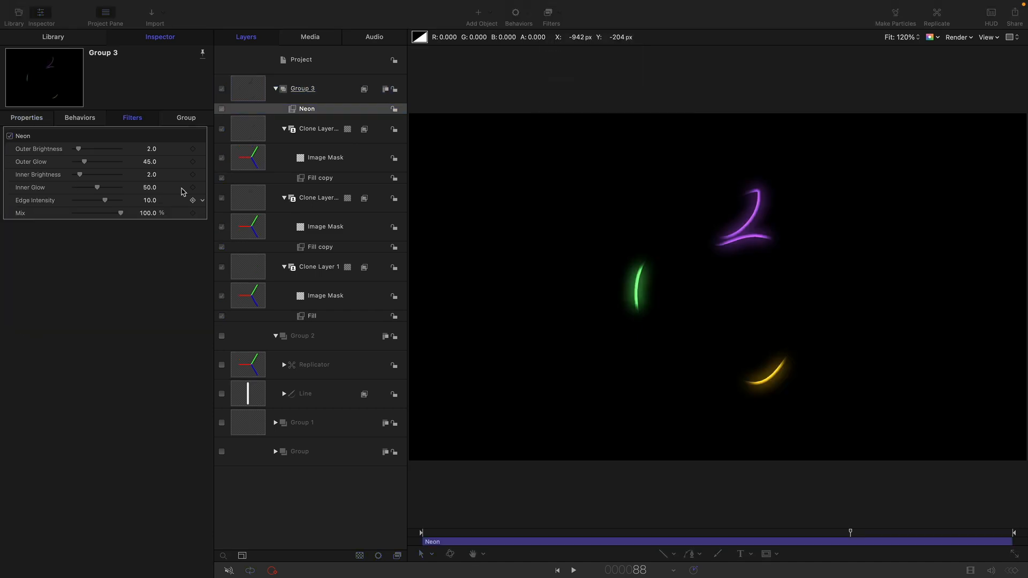
double_click(153, 162)
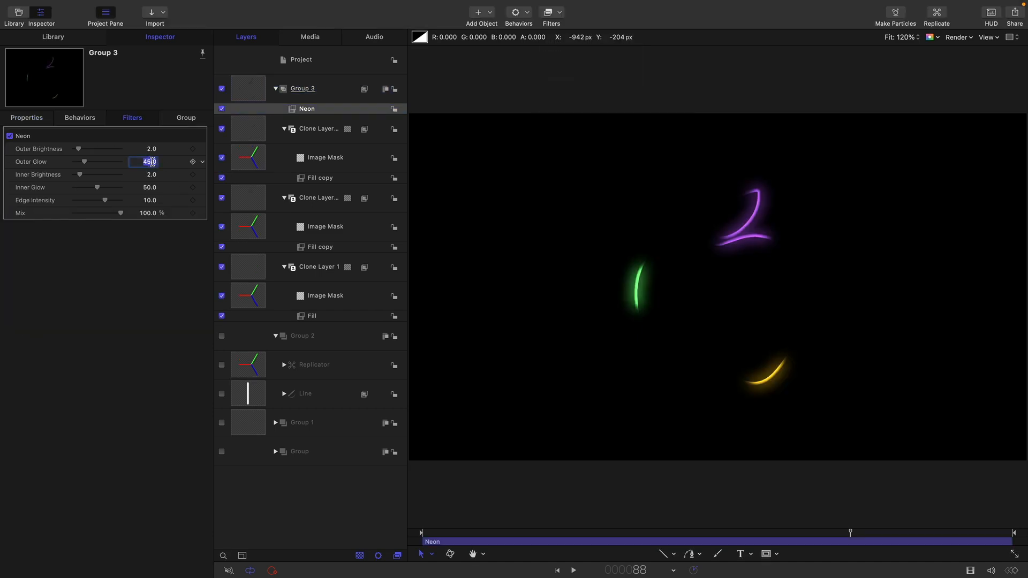
type("128")
key("Return")
Duplicate the Neon filter on Group 3 and set the copy's Outer Glow to 256
right_click(293, 110)
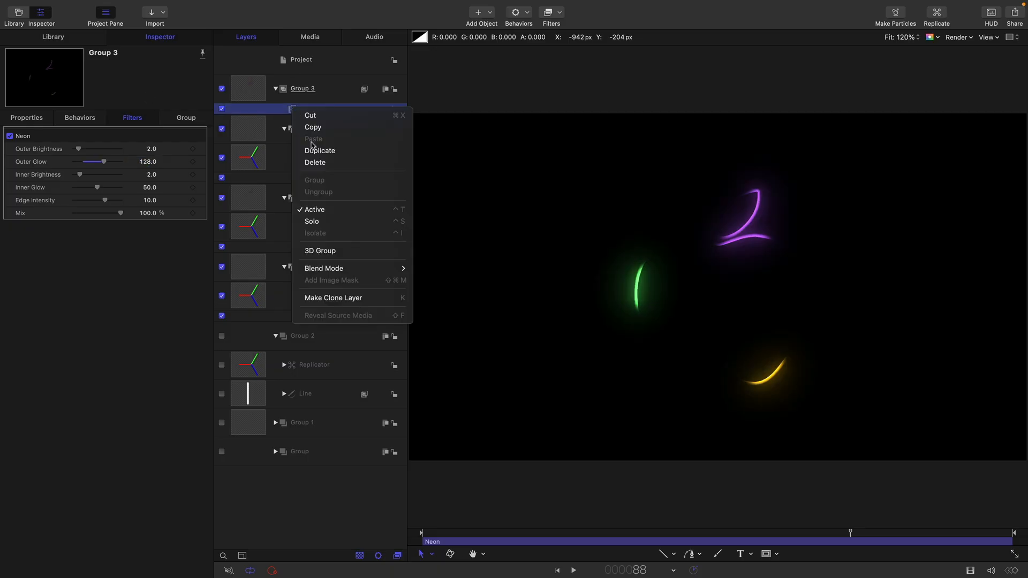
left_click(315, 149)
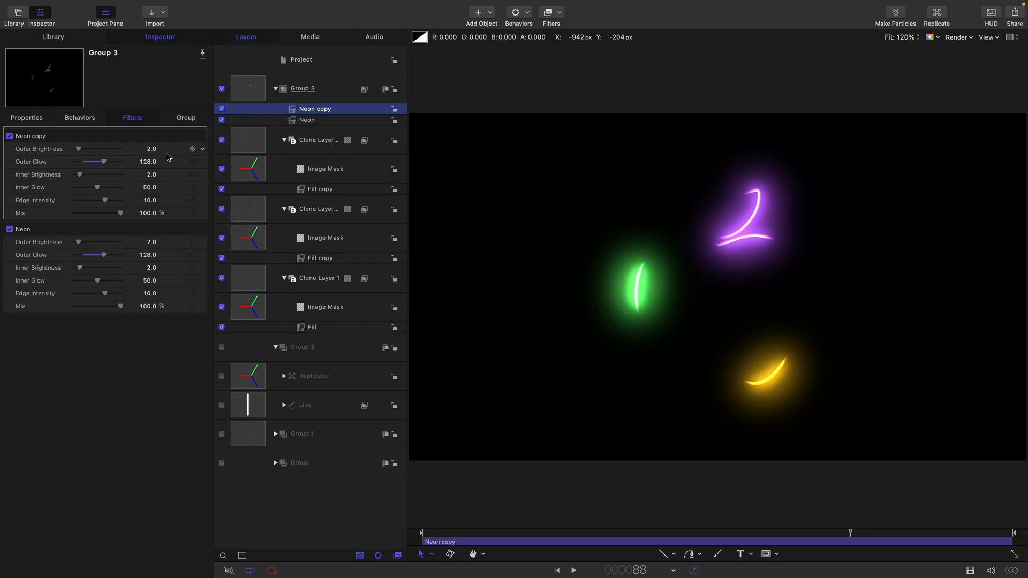
left_click(147, 161)
type("256")
key("Return")
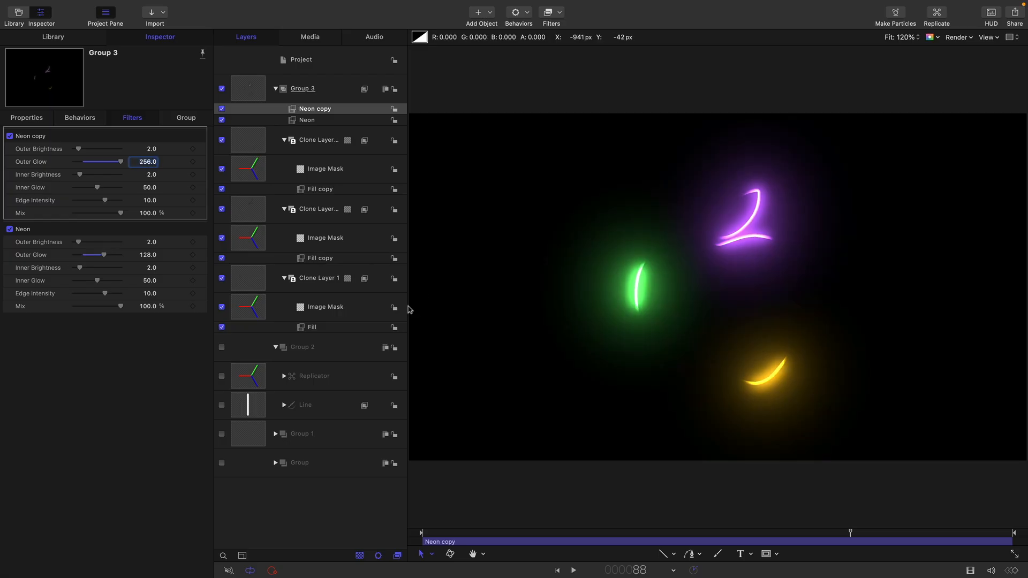
Set the Mix of the Neon copy filter on Group 3 to 5%
left_click(149, 214)
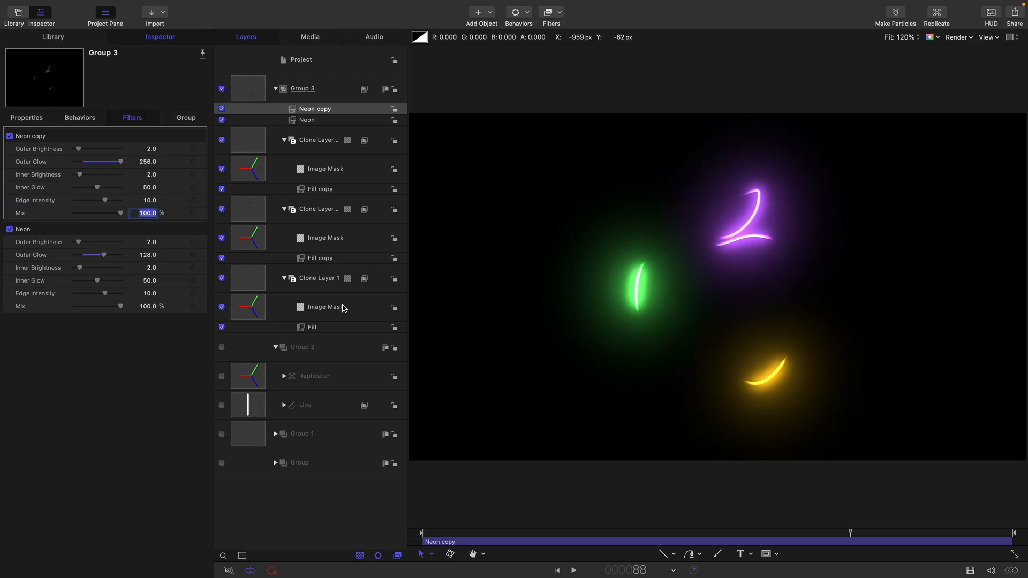
type("5")
key("Return")
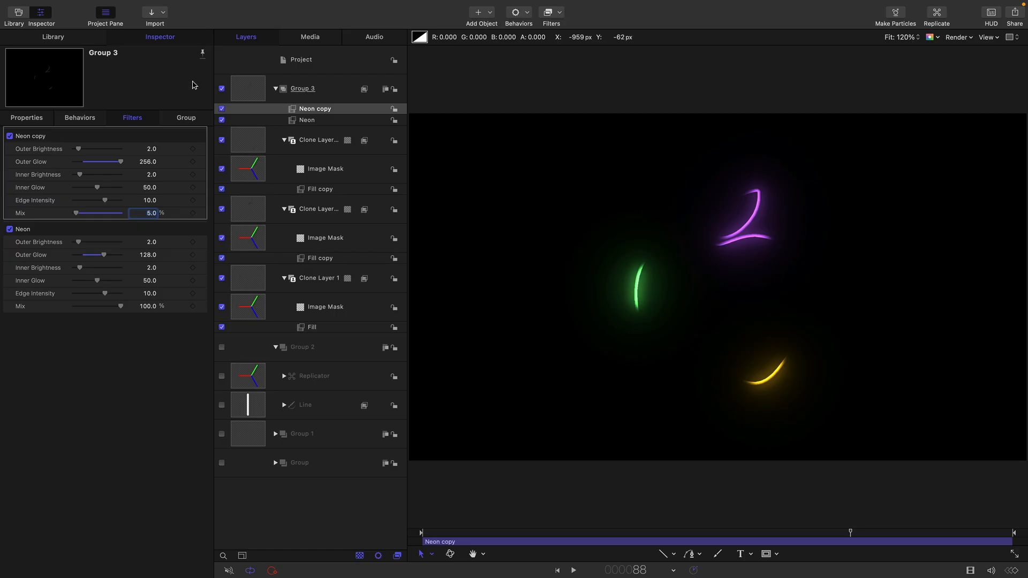
Duplicate the Neon copy filter and set the new filter's Outer Glow to 512 and Mix to 15%
right_click(298, 109)
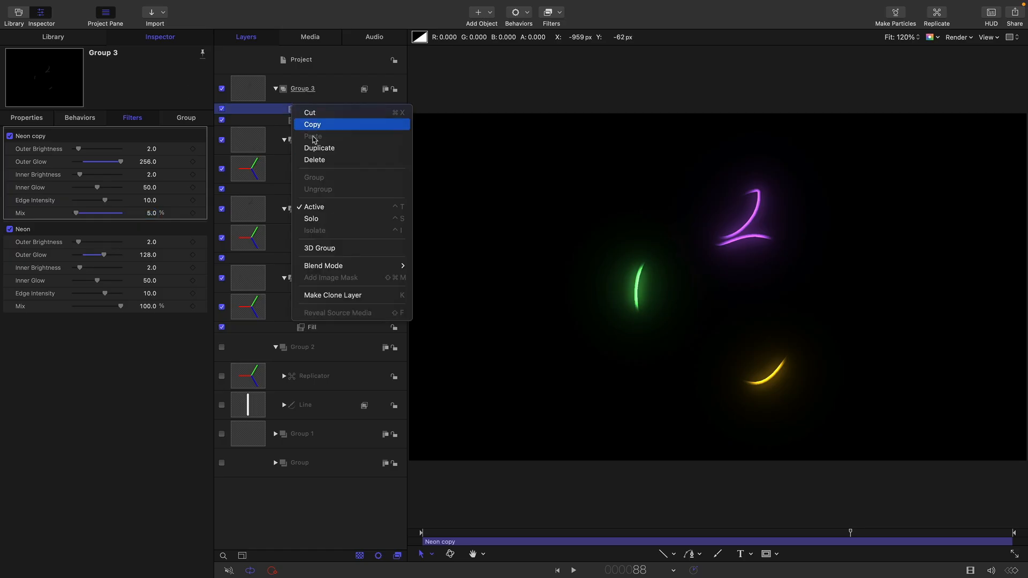
left_click(316, 144)
left_click(147, 162)
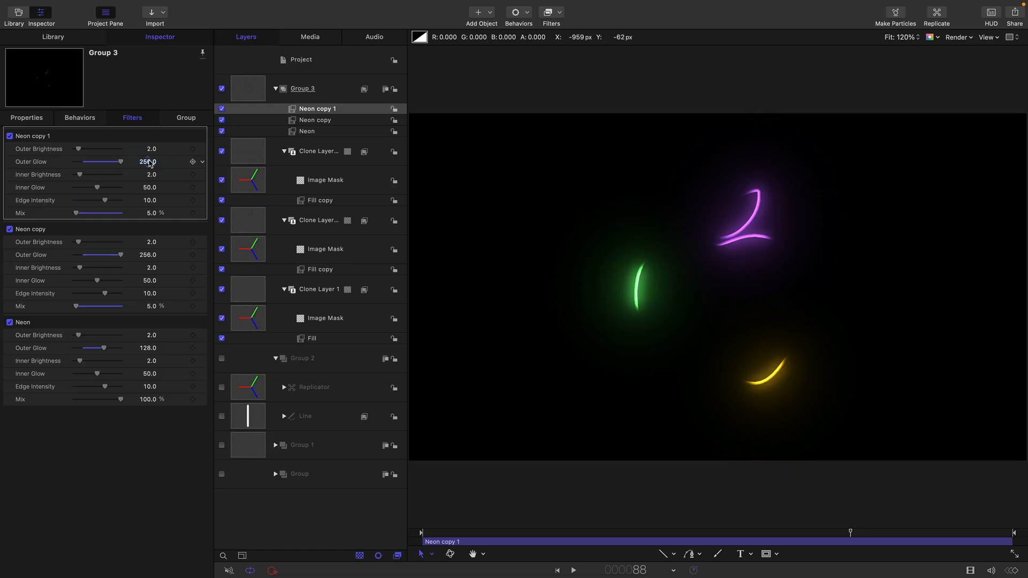
type("512")
left_click(149, 214)
type("15")
key("Return")
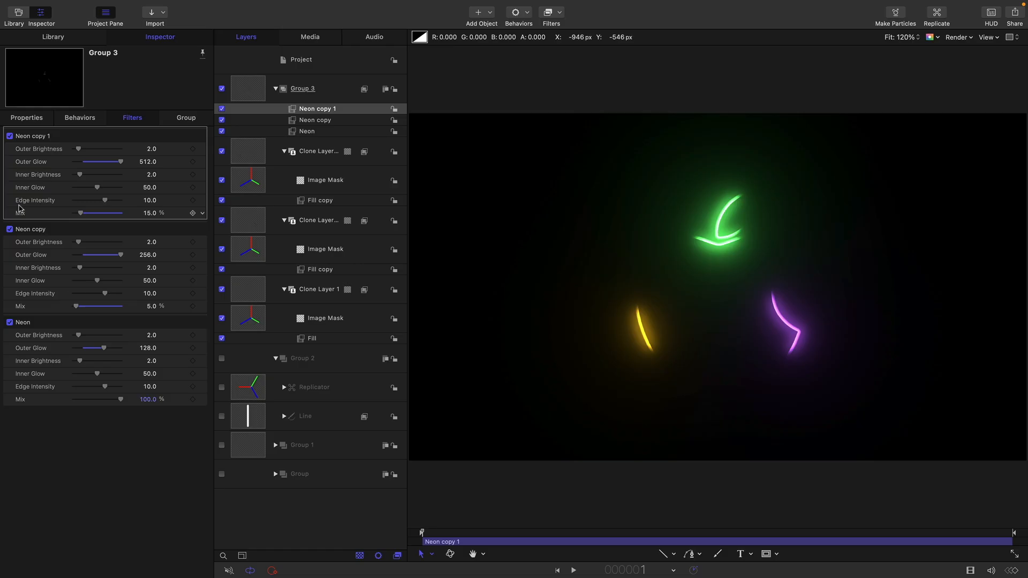
Add a Mix keyframe to the Neon copy filter at frame 45
left_click(40, 260)
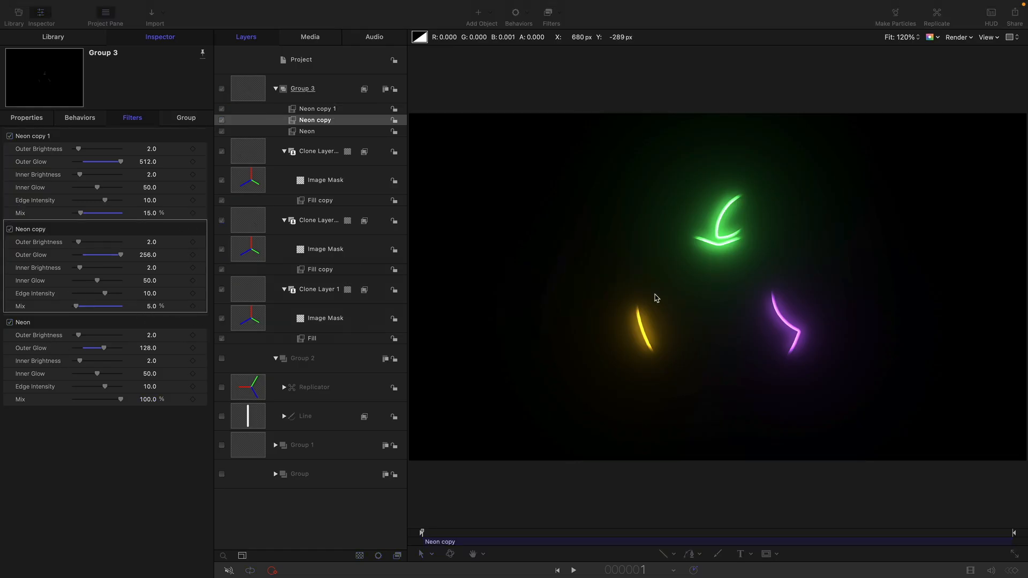
key("Tab")
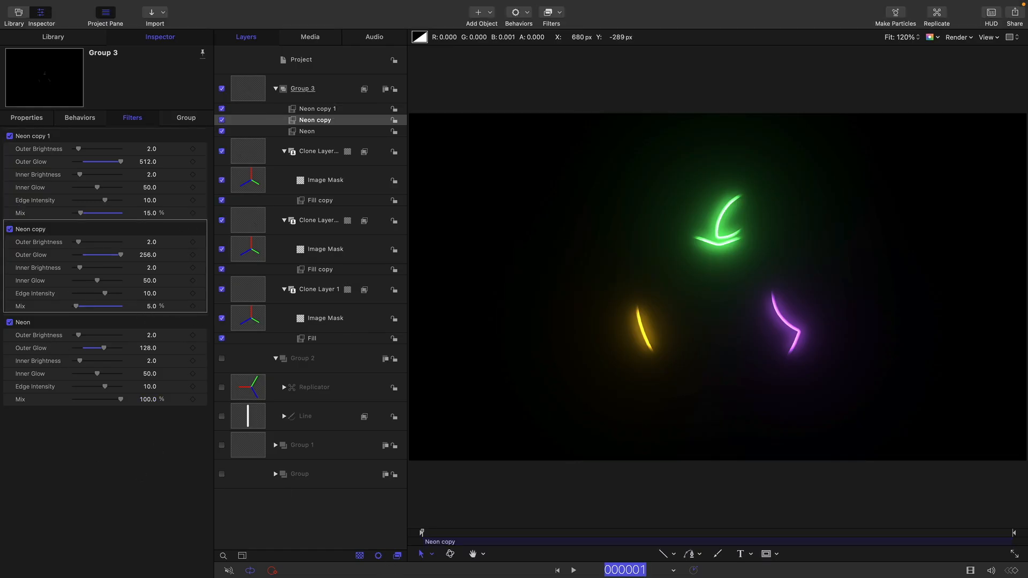
type("45")
key("Return")
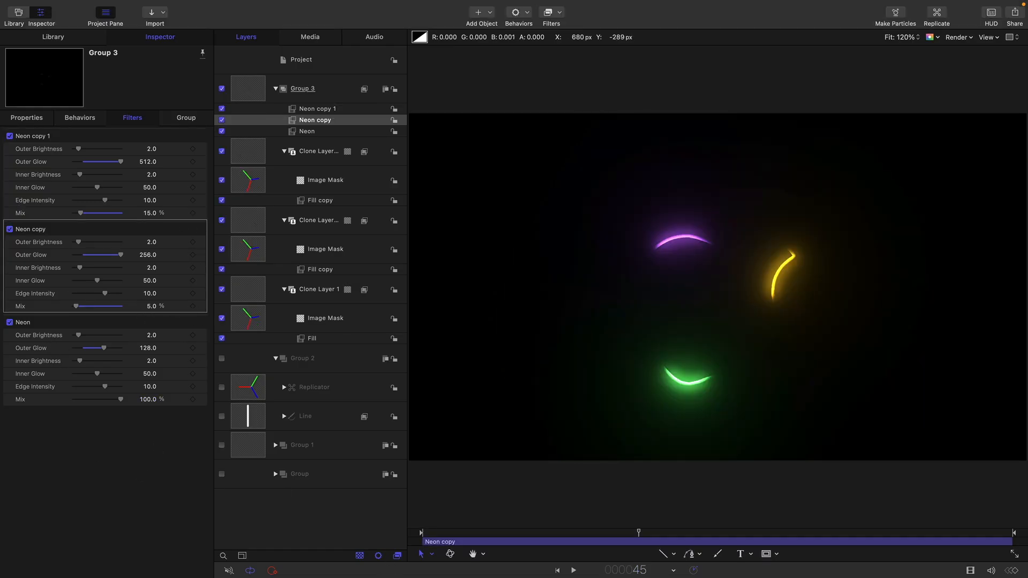
left_click(193, 306)
Set the Neon copy filter's Mix to 55% at frame 50
key("Tab")
type("50")
key("Return")
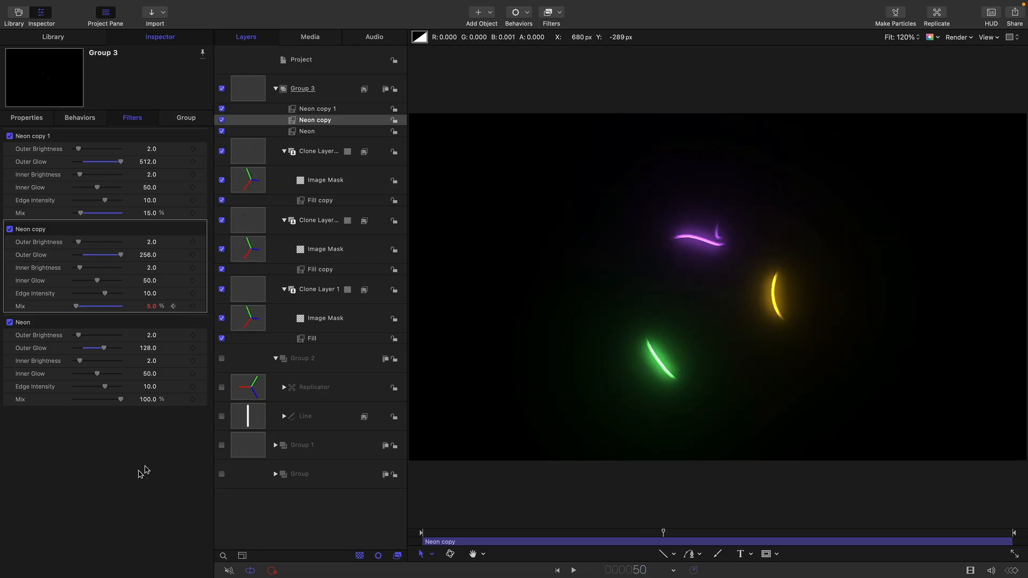
left_click(152, 306)
type("55")
Set the Neon copy filter's Mix to 20% at frame 75 and scrub through the glow animation
key("Tab")
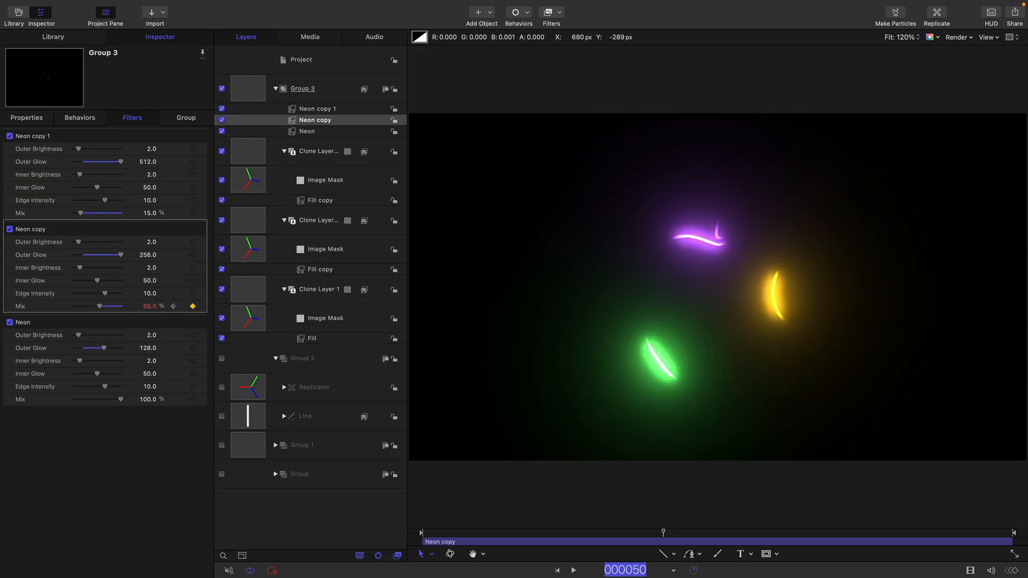
type("75")
key("Return")
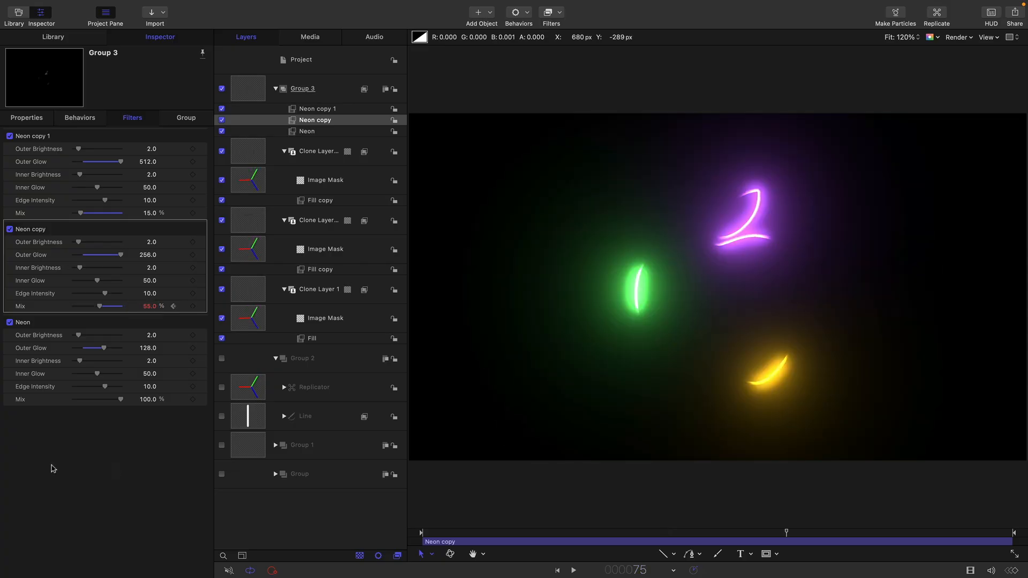
left_click(150, 306)
type("20")
key("Return")
left_click_drag(566, 532, 363, 540)
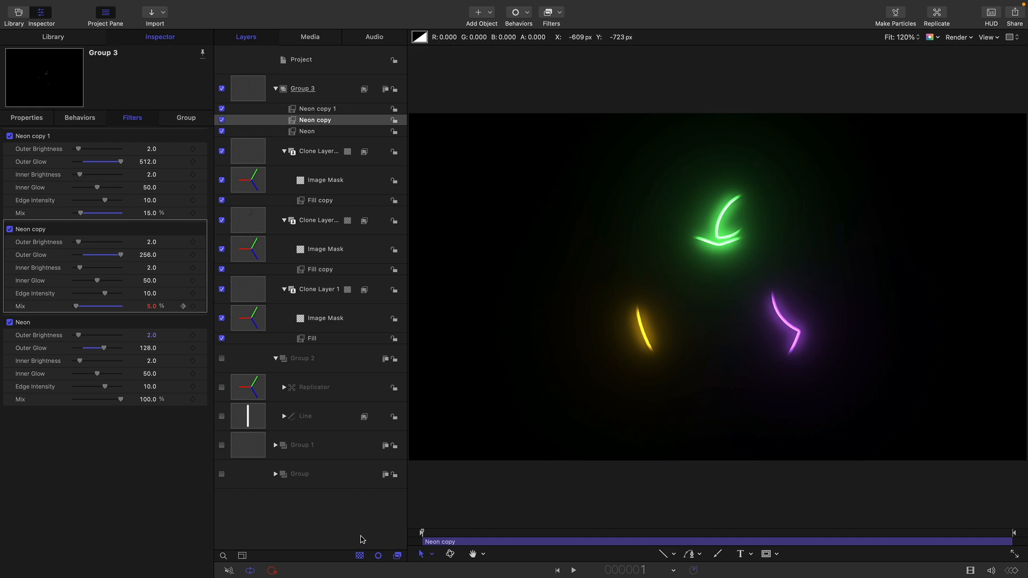
Make a clone layer of the Apple Logo and move it into a new group above Group 3
left_click(249, 449)
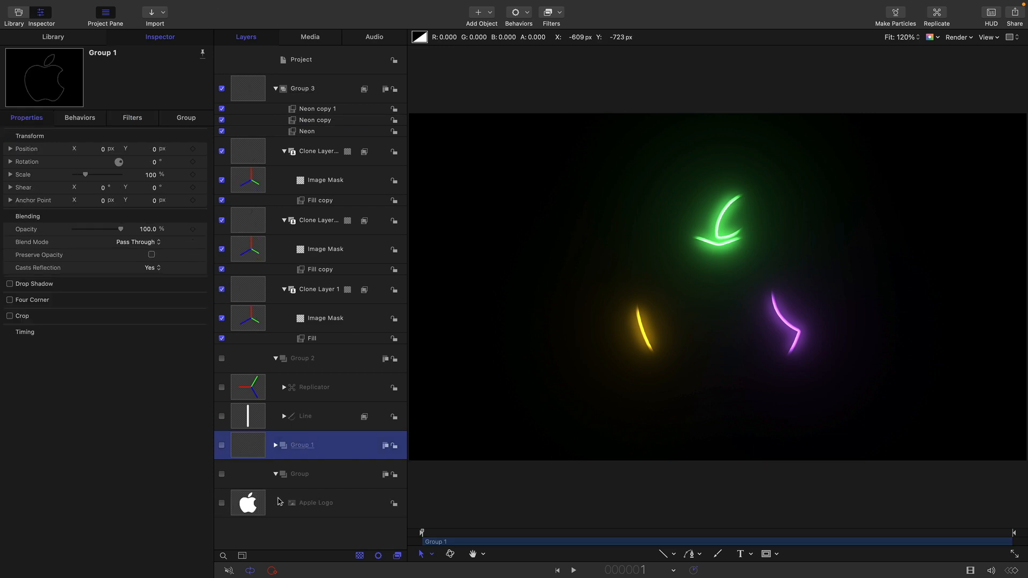
left_click(249, 509)
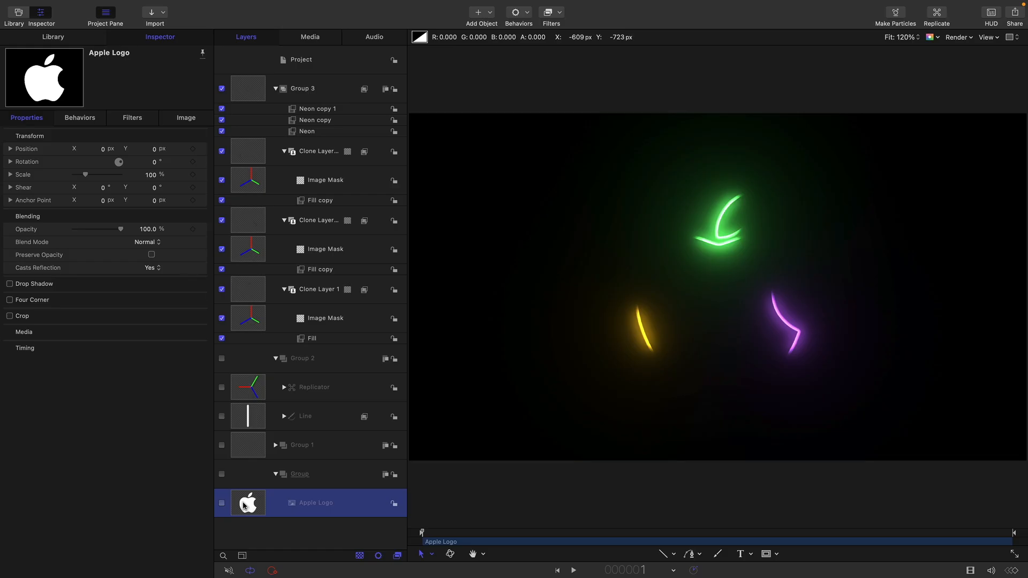
right_click(246, 506)
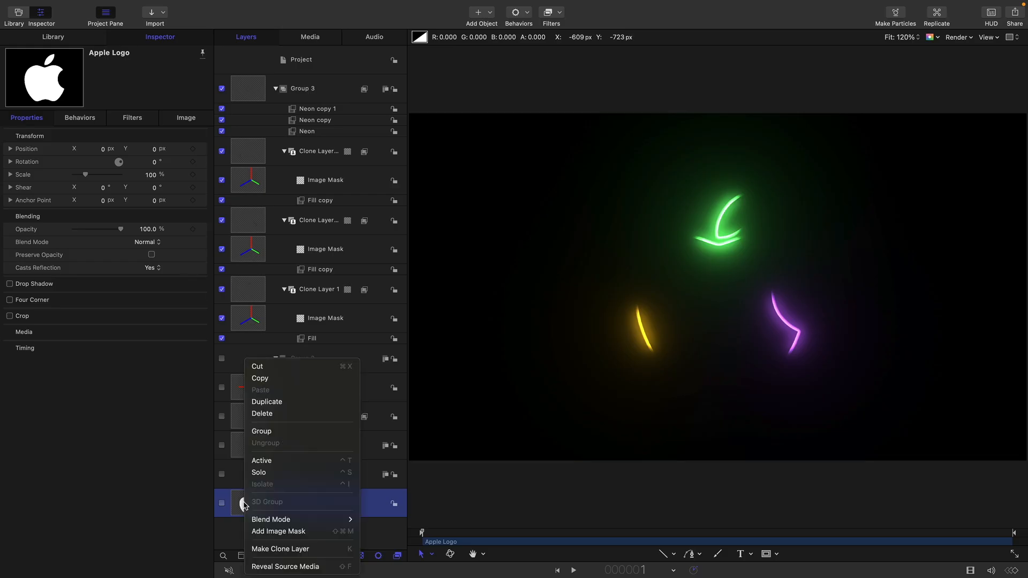
left_click(275, 546)
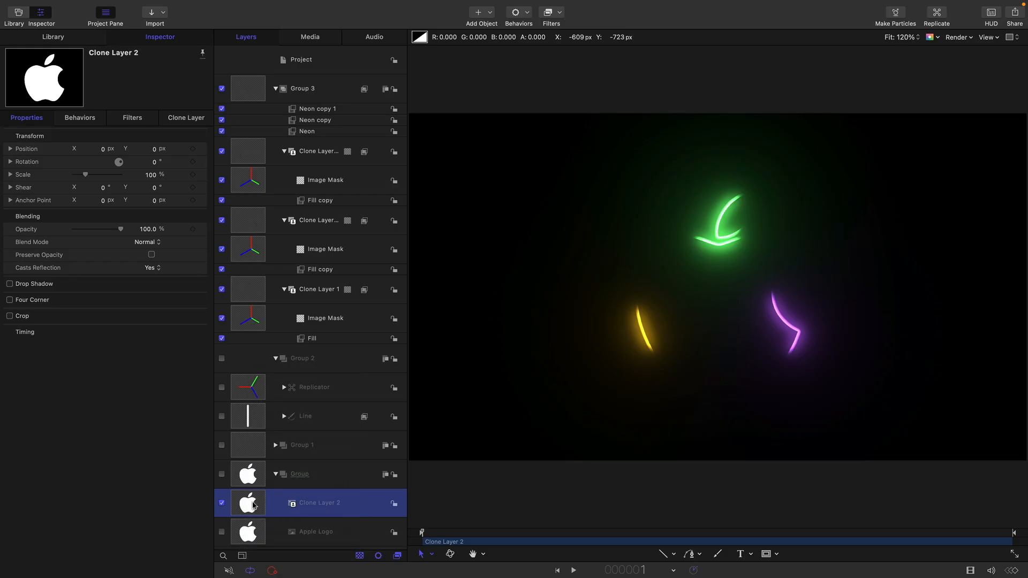
left_click_drag(247, 506, 284, 73)
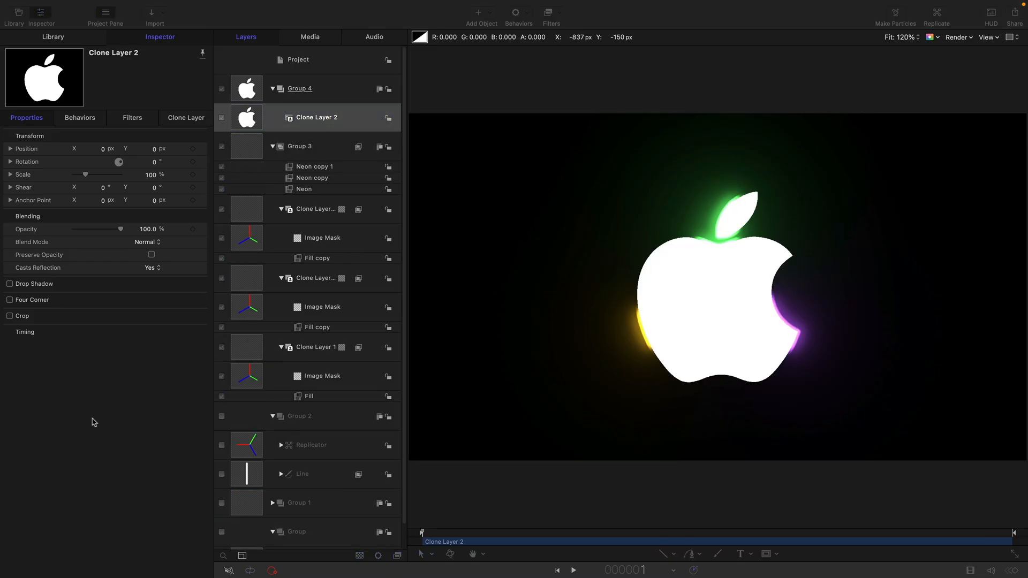
Keyframe the logo clone's Opacity from 0% at frame 50 to 100% at frame 70, and scrub through the fade-in
left_click(193, 228)
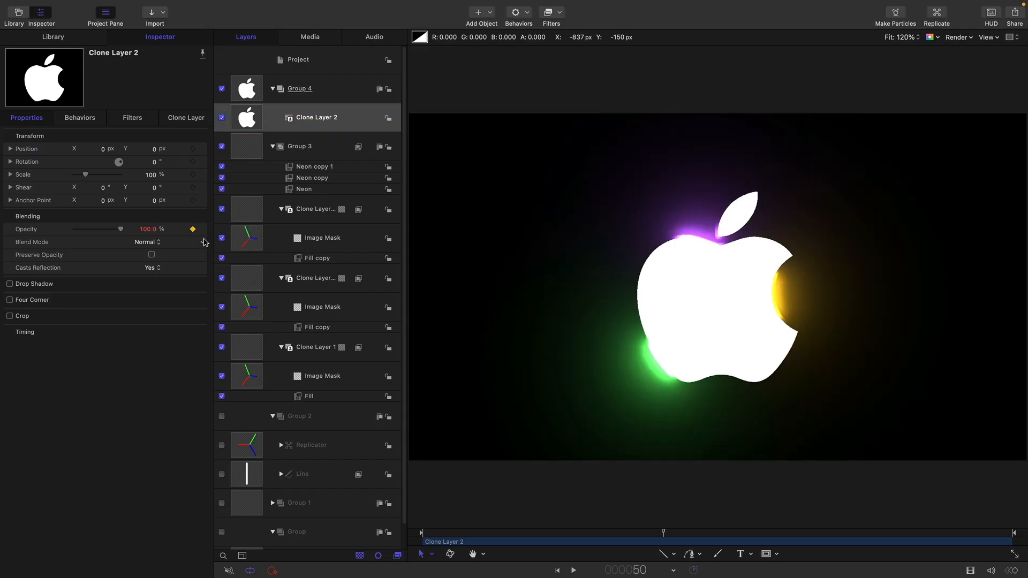
left_click_drag(122, 231, 74, 229)
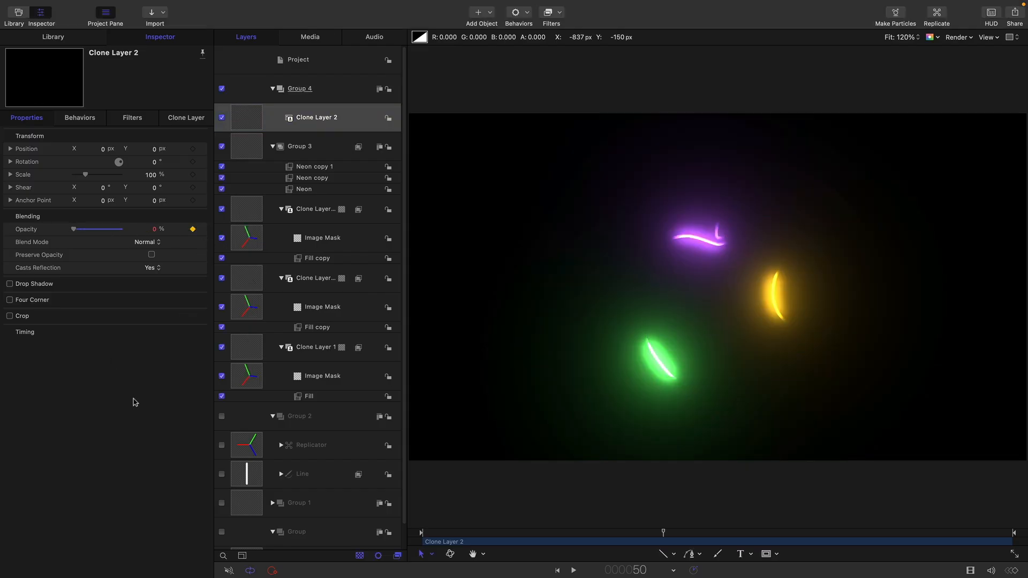
left_click(160, 433)
type("70")
key("Return")
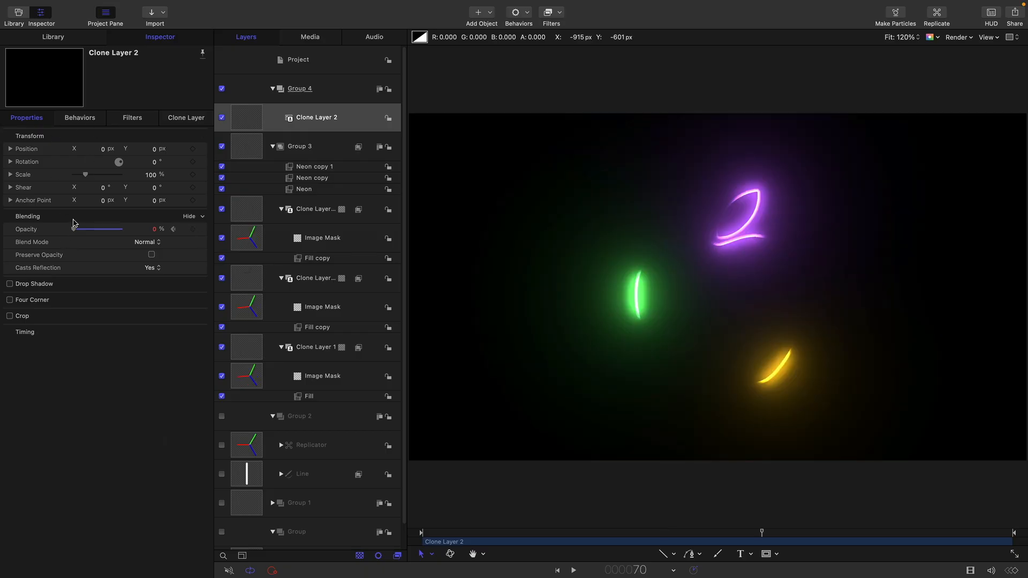
left_click_drag(74, 229, 265, 253)
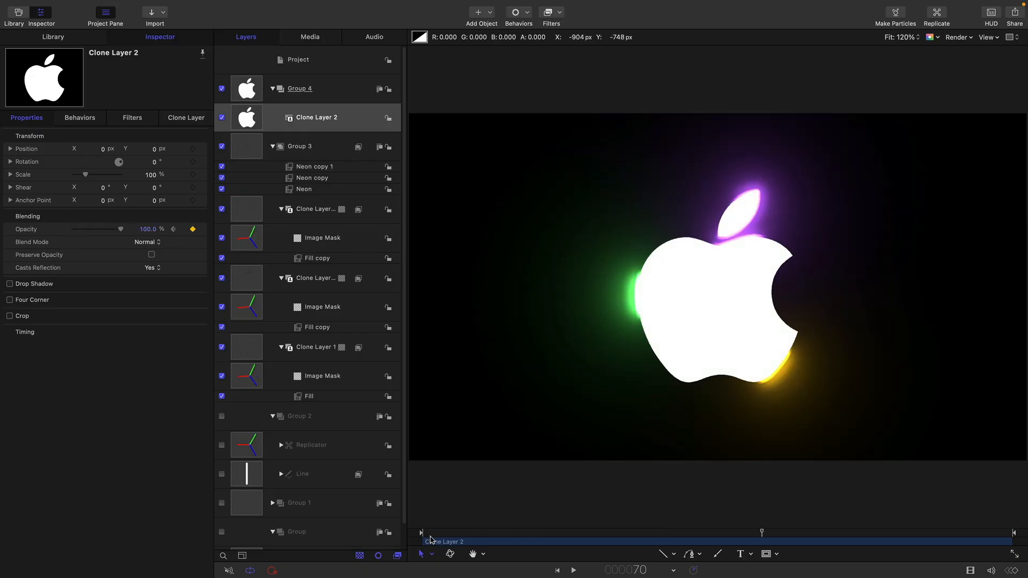
left_click_drag(459, 534, 826, 546)
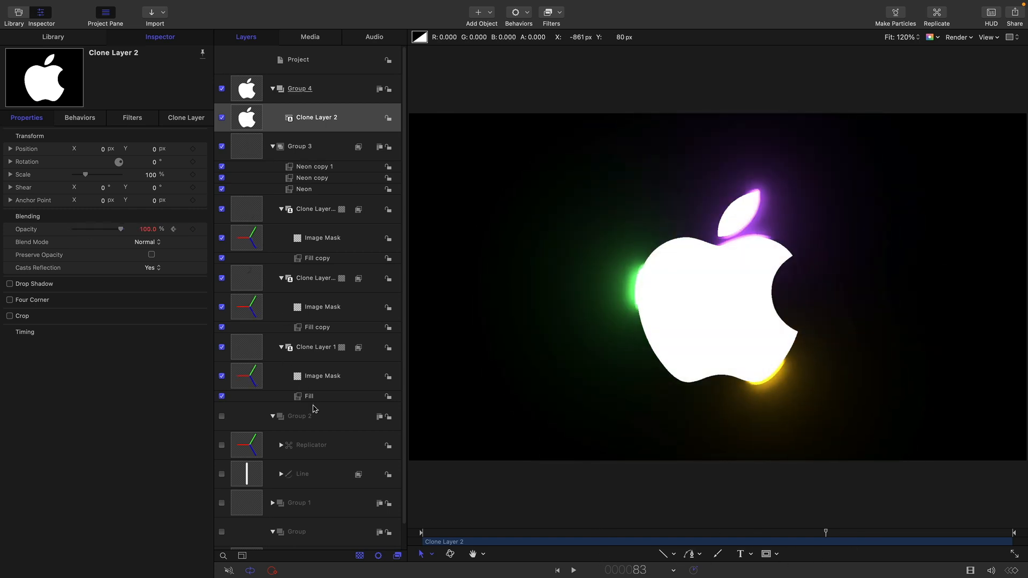
Keyframe the outline Width of the Line shape in Group 2 at 0 on frame 1
scroll(315, 409, "down", 1)
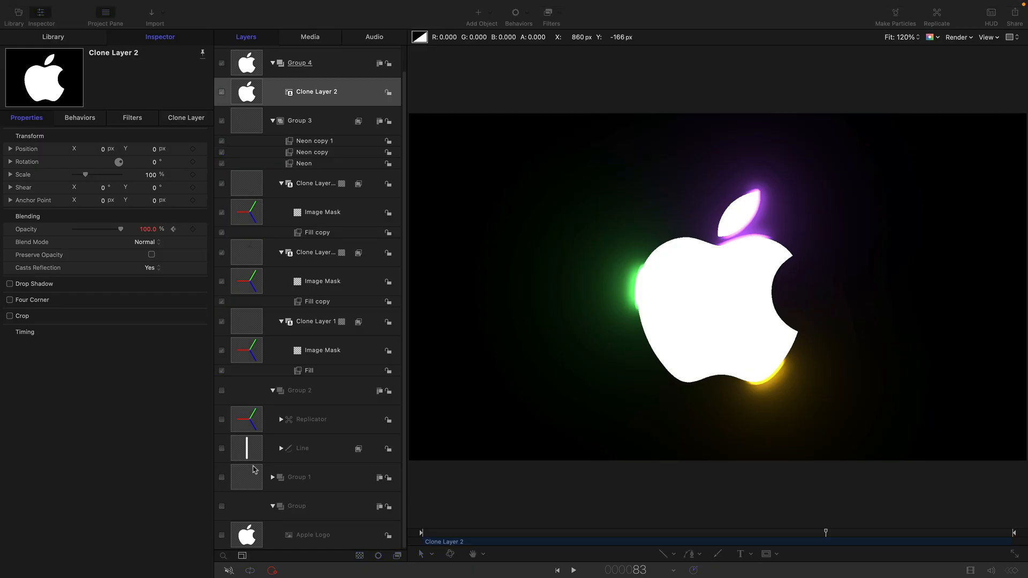
left_click(246, 448)
left_click(248, 450)
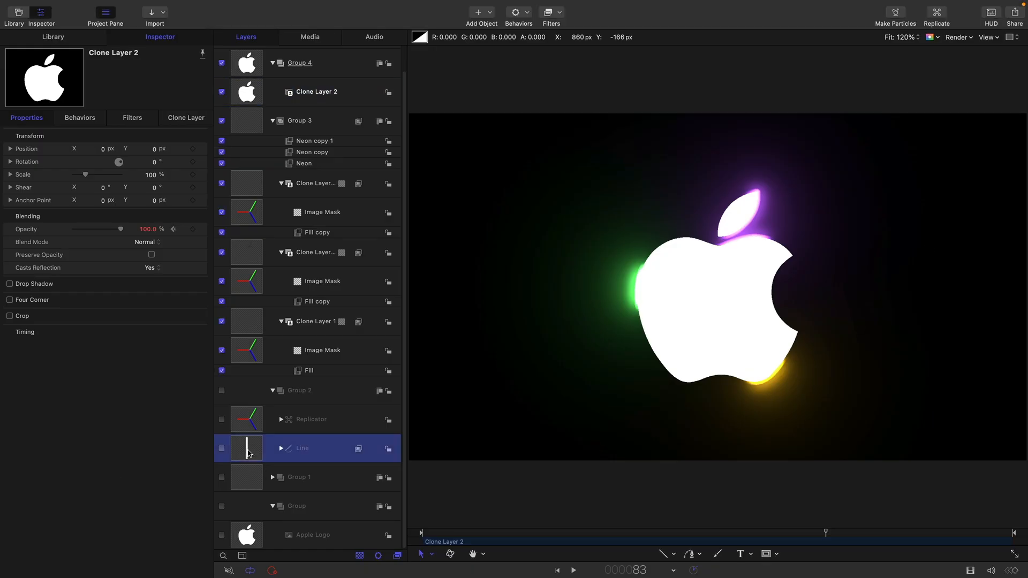
left_click(187, 119)
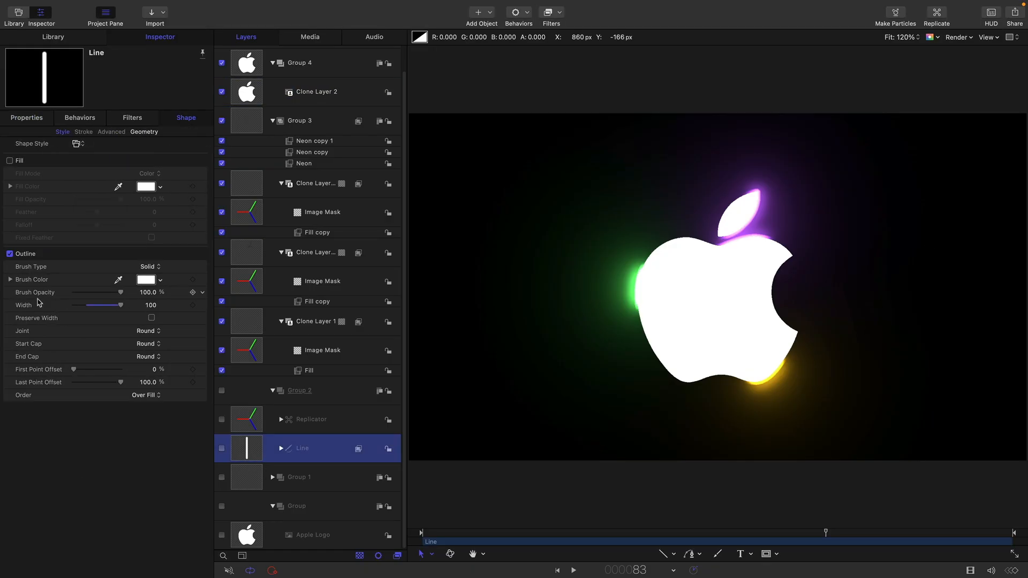
key("Home")
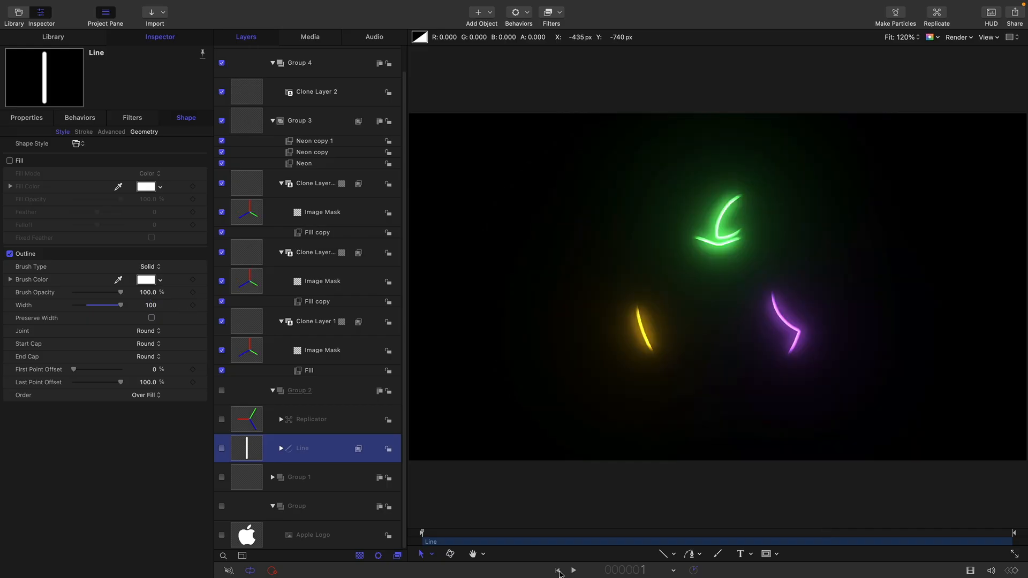
left_click(193, 306)
left_click(149, 306)
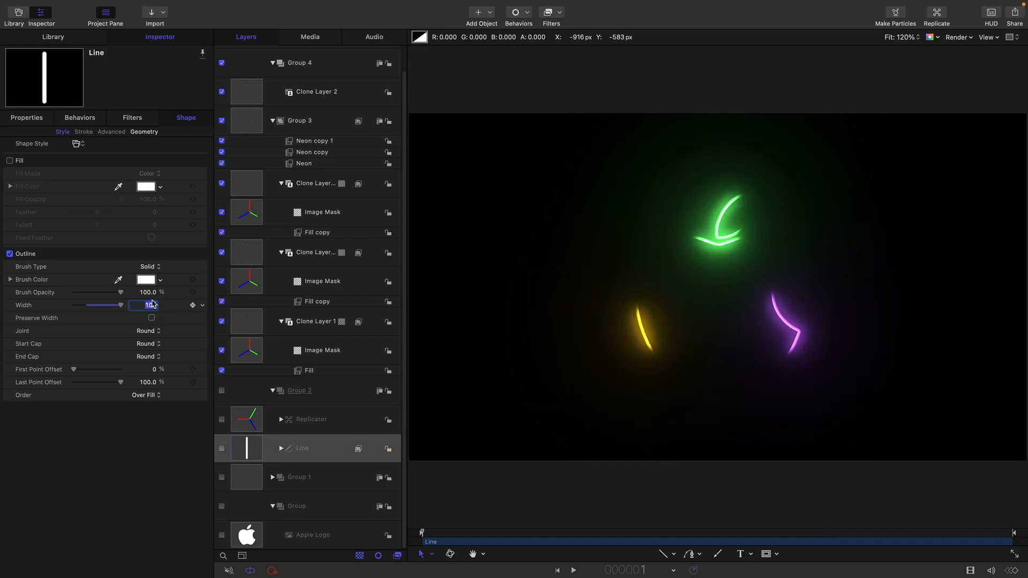
type("0")
key("Return")
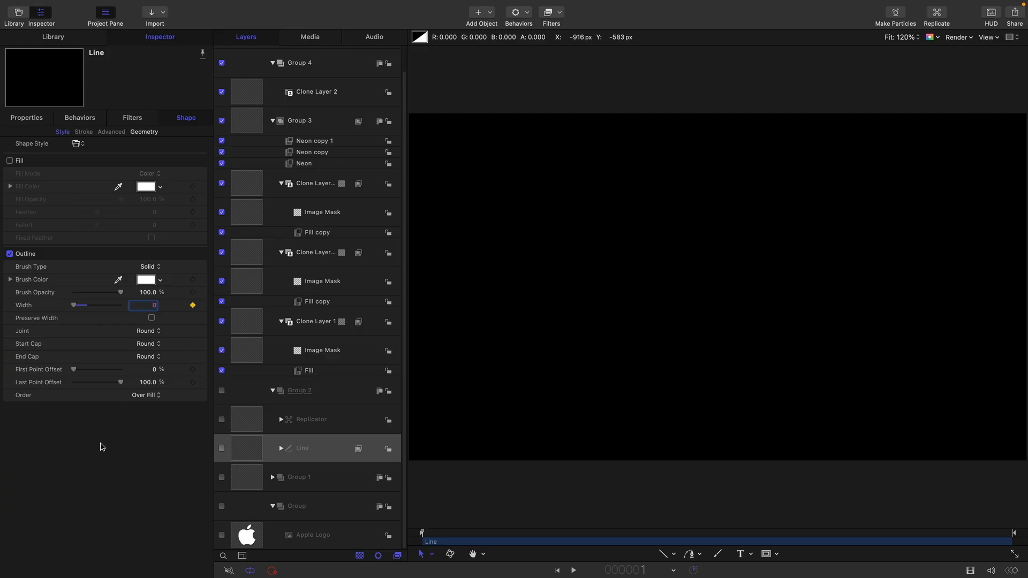
Set the Line's outline Width to 100 at frame 16
key("Tab")
type("16")
key("Return")
left_click(153, 307)
type("100")
key("Return")
Add a keyframe at frame 35 holding the Line's outline Width at 100
key("Tab")
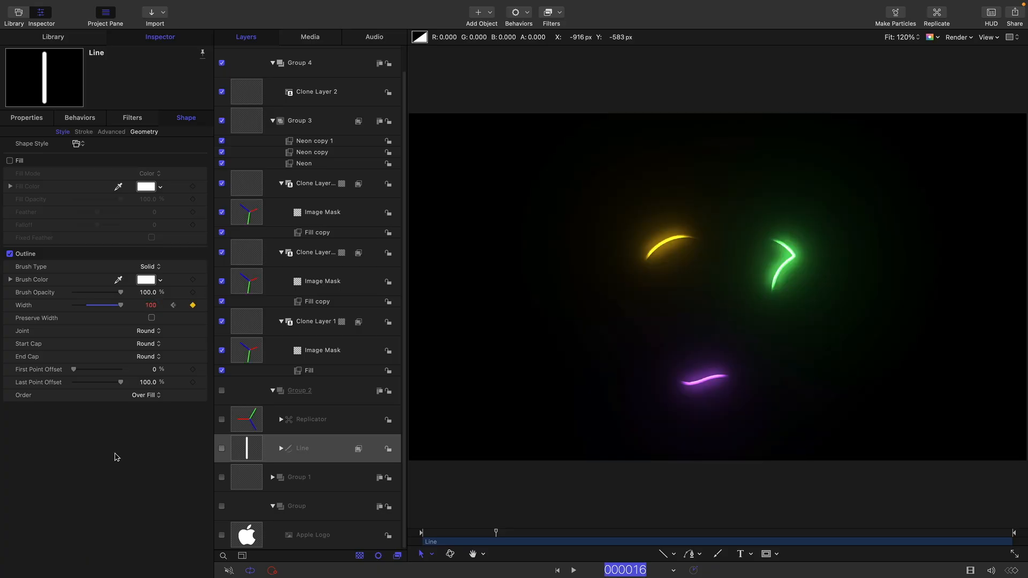
type("35")
key("Return")
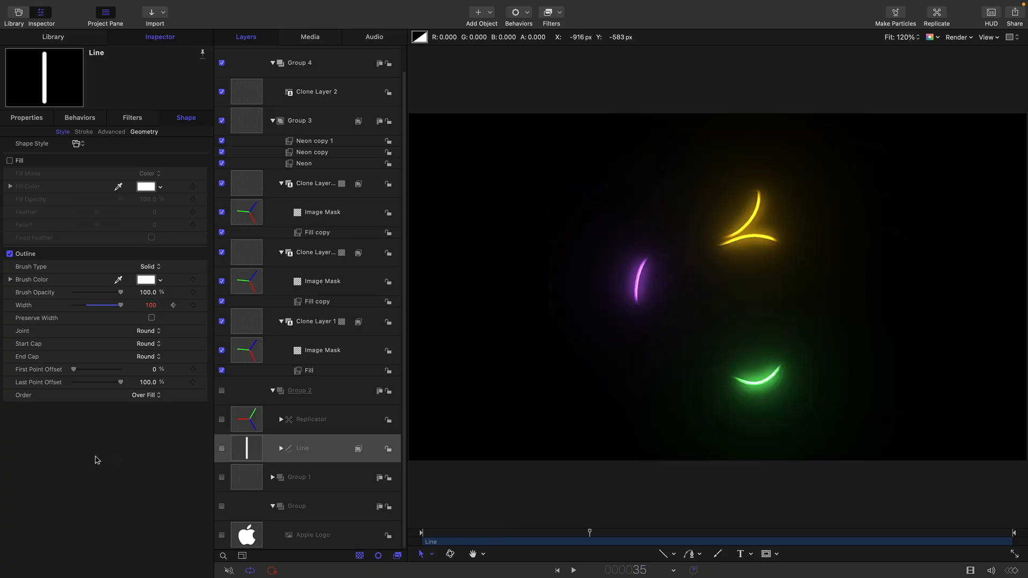
left_click(192, 306)
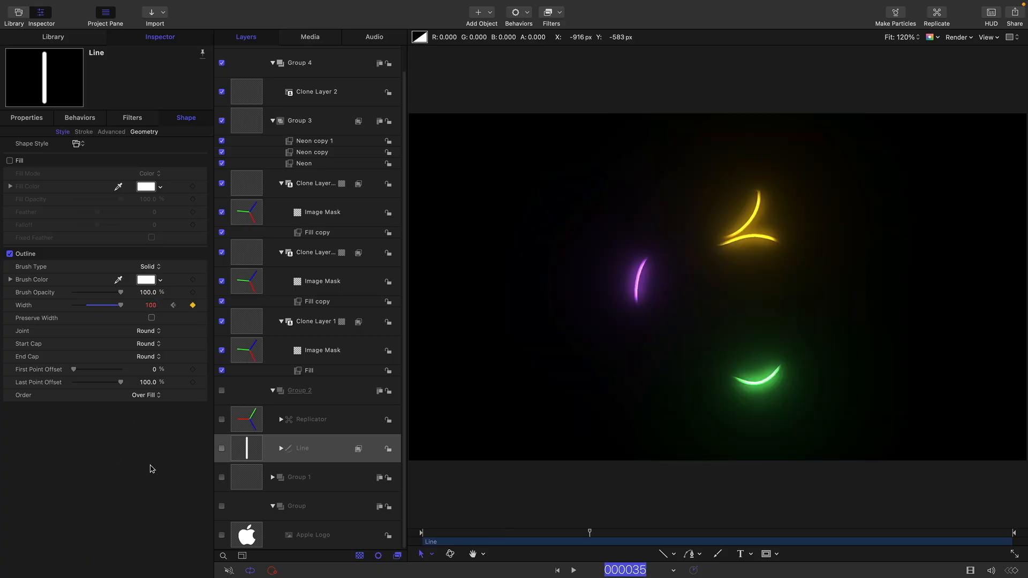
Set the Line's outline Width to 450 at frame 45
type("45")
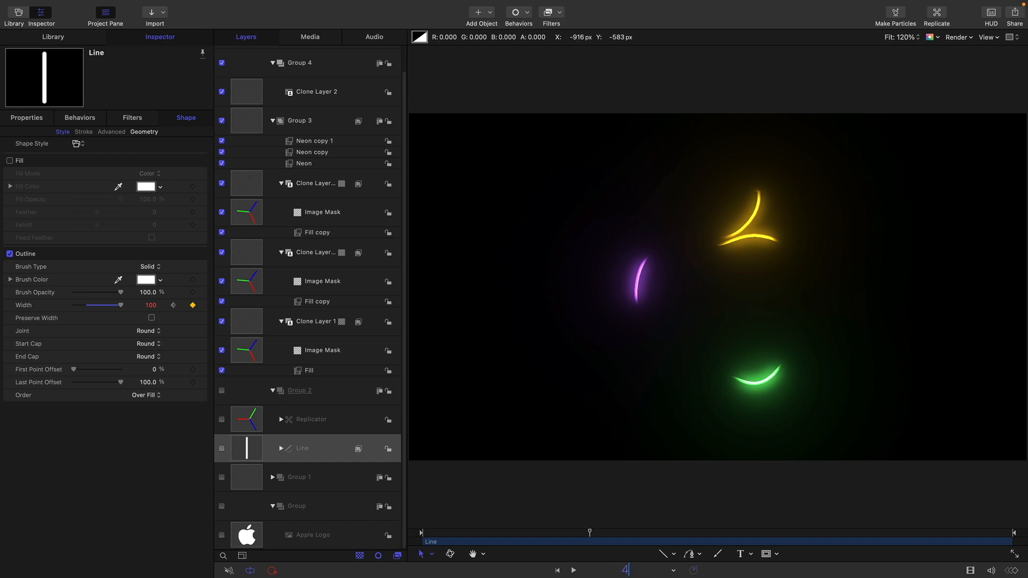
key("Return")
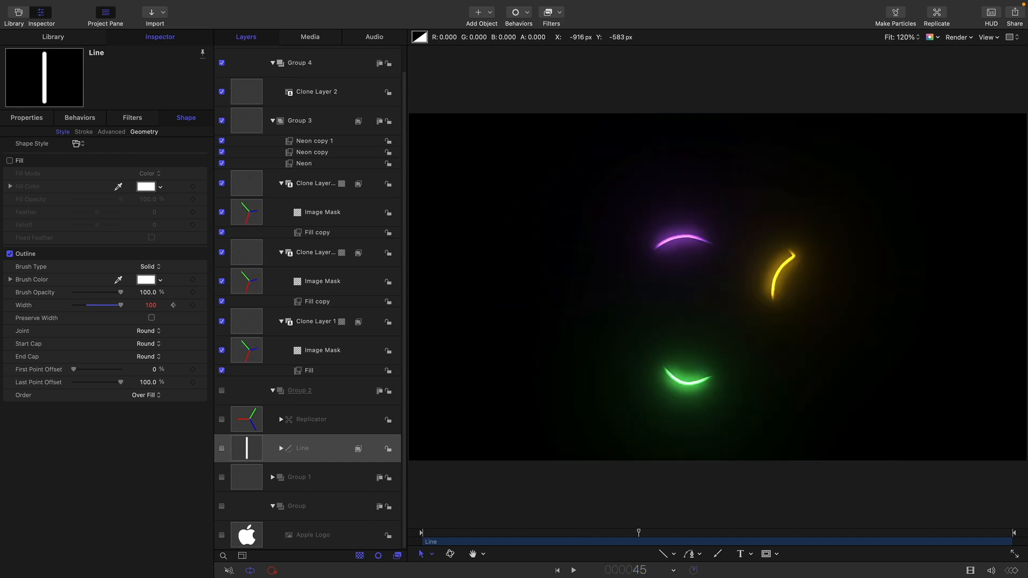
left_click(148, 306)
type("450")
key("Return")
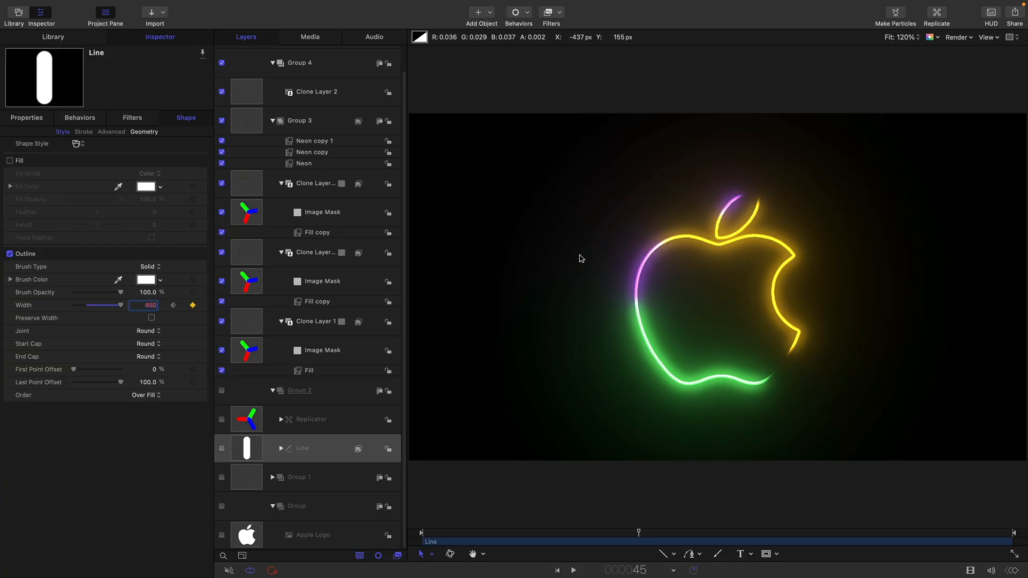
Set the Line's outline Width to 0 at frame 80 and play the animation from the start
left_click(164, 491)
key("j")
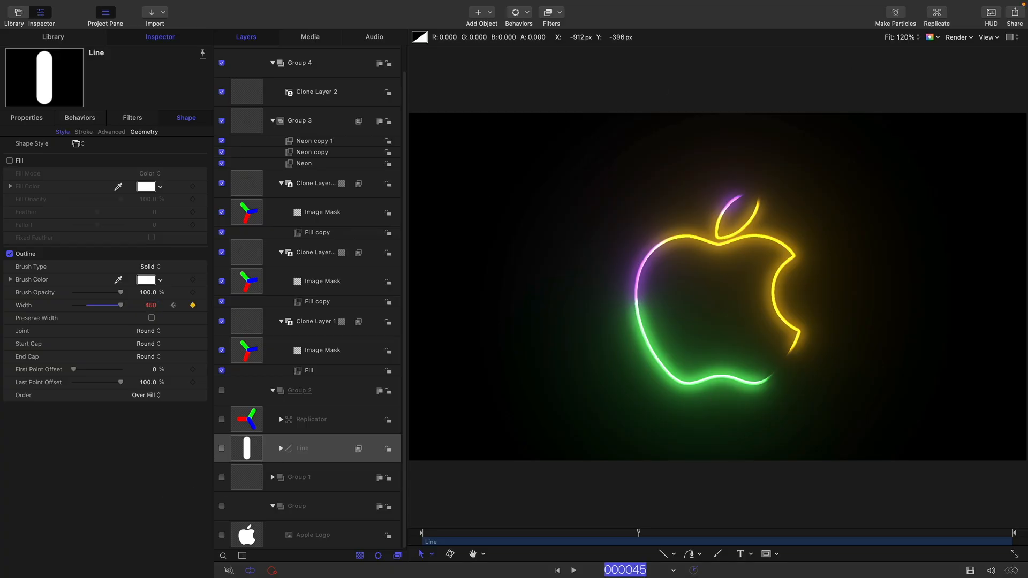
type("80")
key("Return")
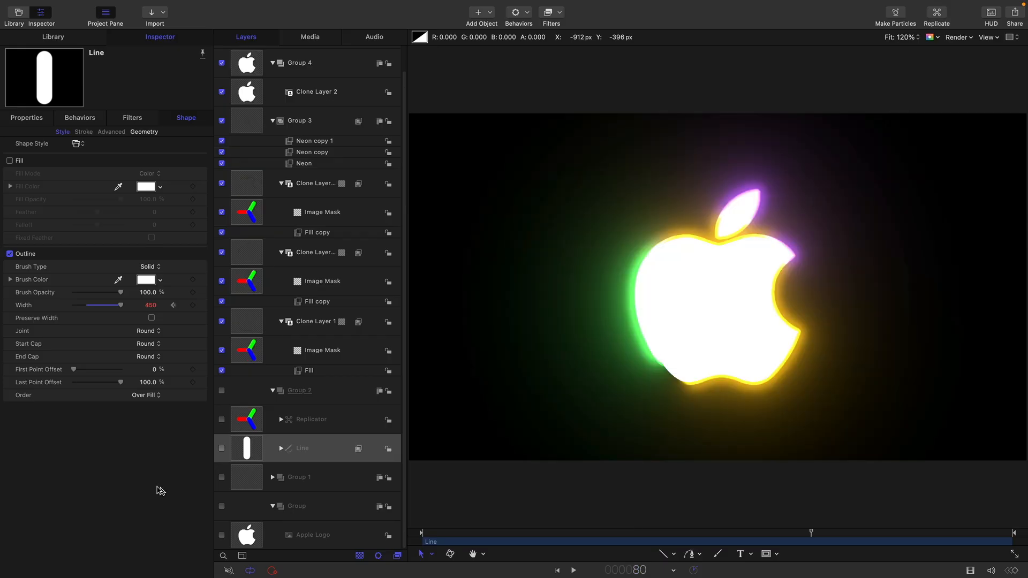
double_click(152, 306)
type("0")
key("Return")
key("Home")
left_click(573, 570)
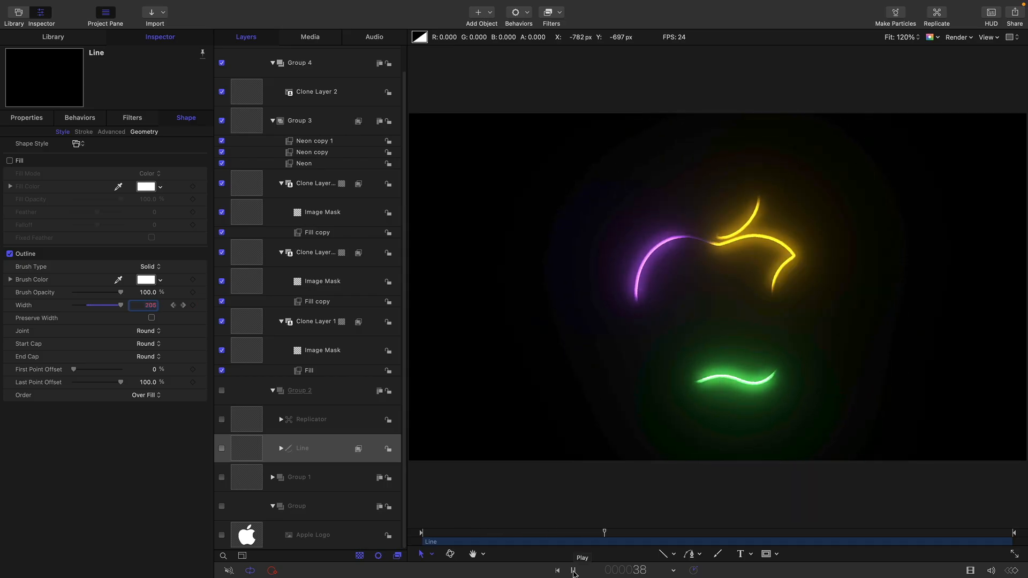
left_click(574, 571)
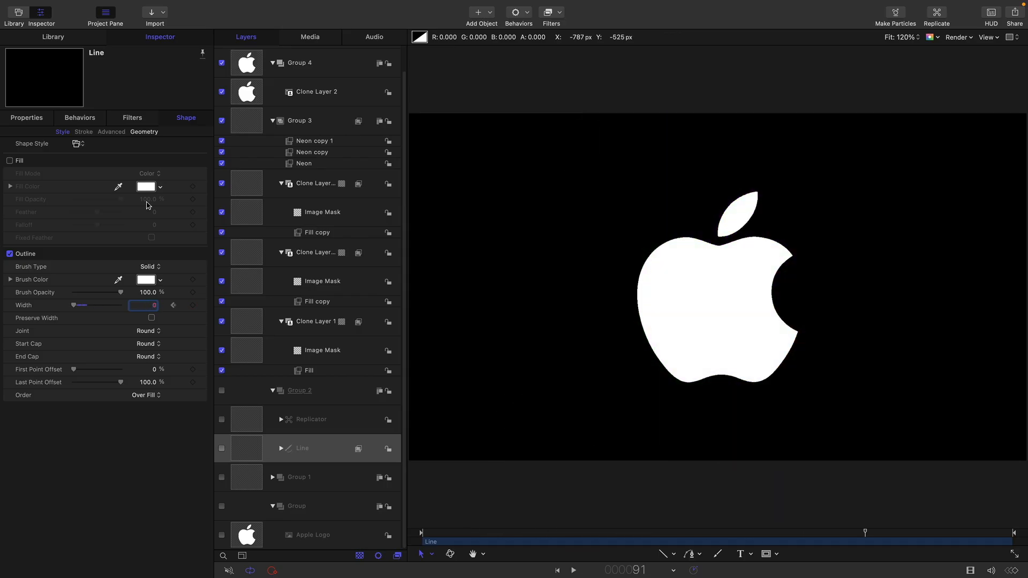
Apply Ease Both interpolation to all of the Line's outline Width keyframes in the Keyframe Editor and play the result
left_click(204, 306)
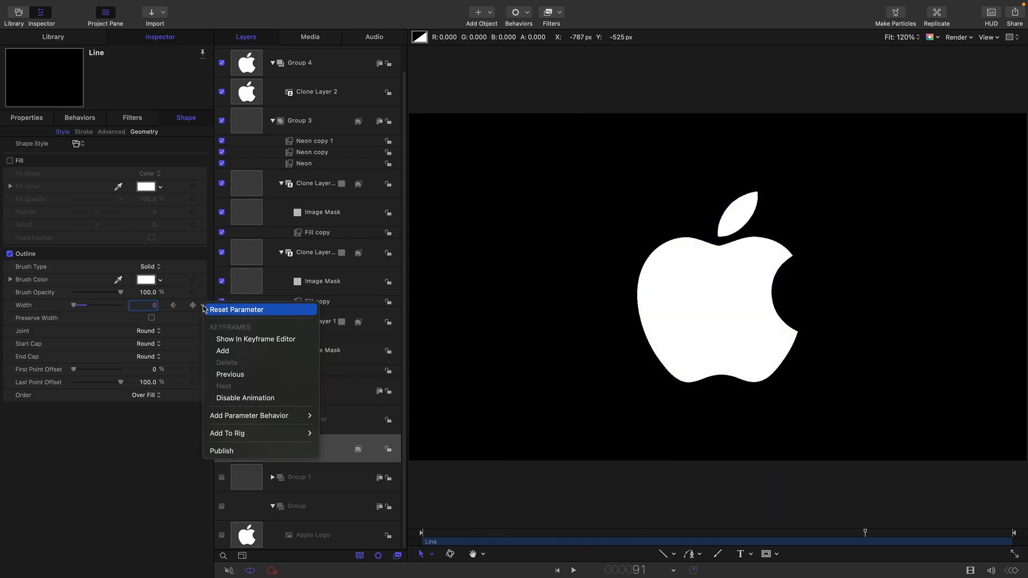
left_click(241, 341)
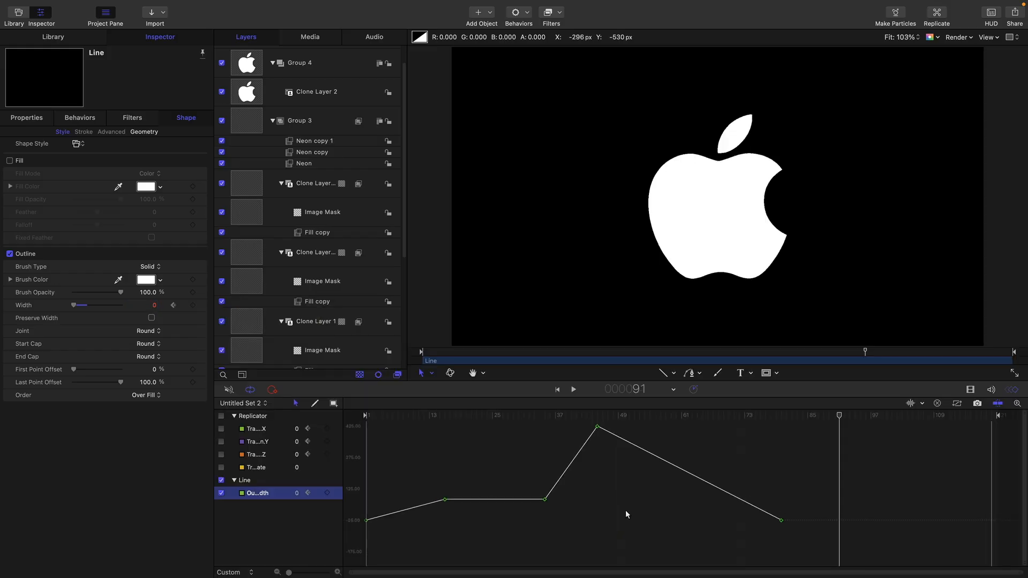
right_click(597, 426)
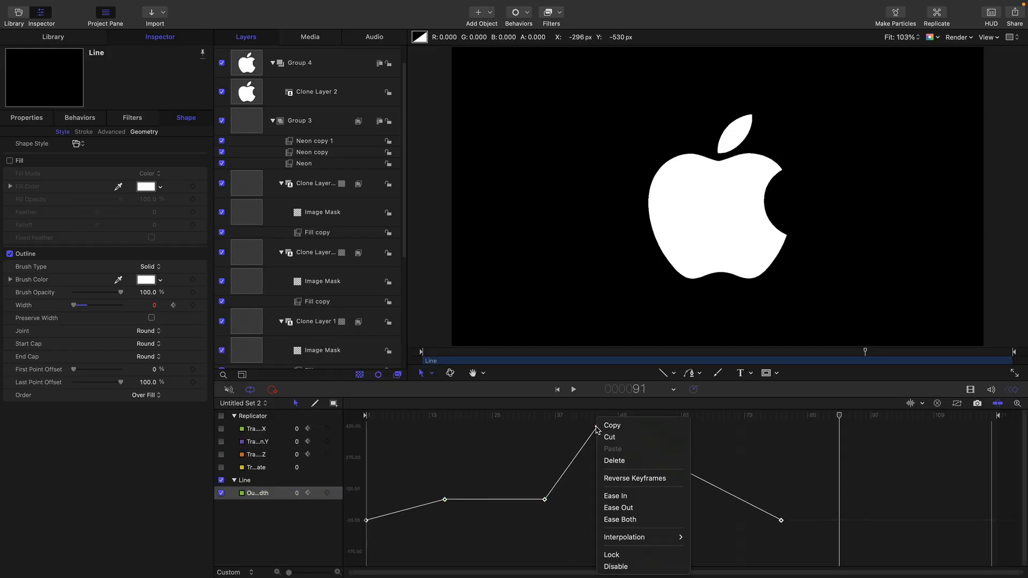
left_click(633, 520)
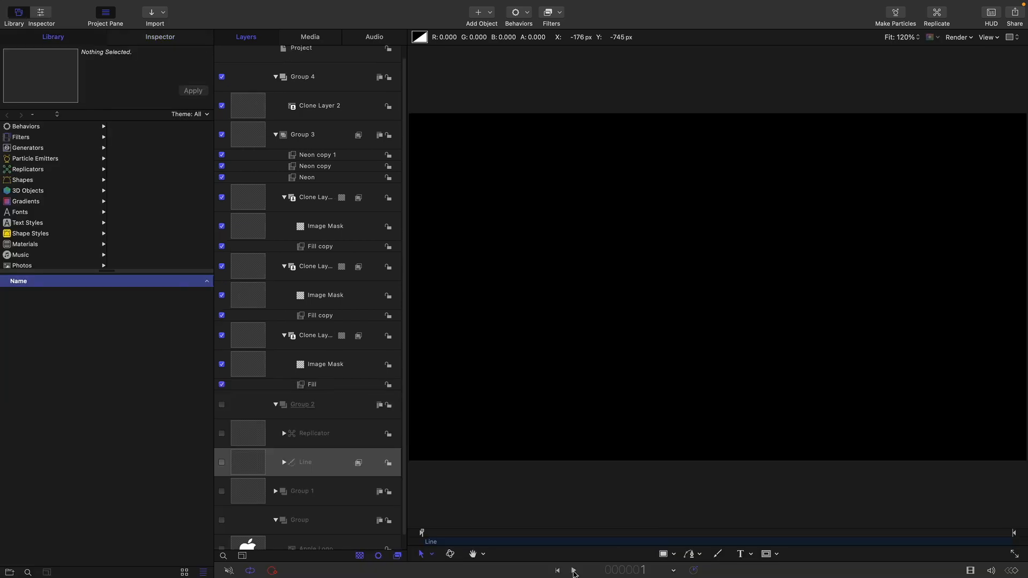
left_click(573, 571)
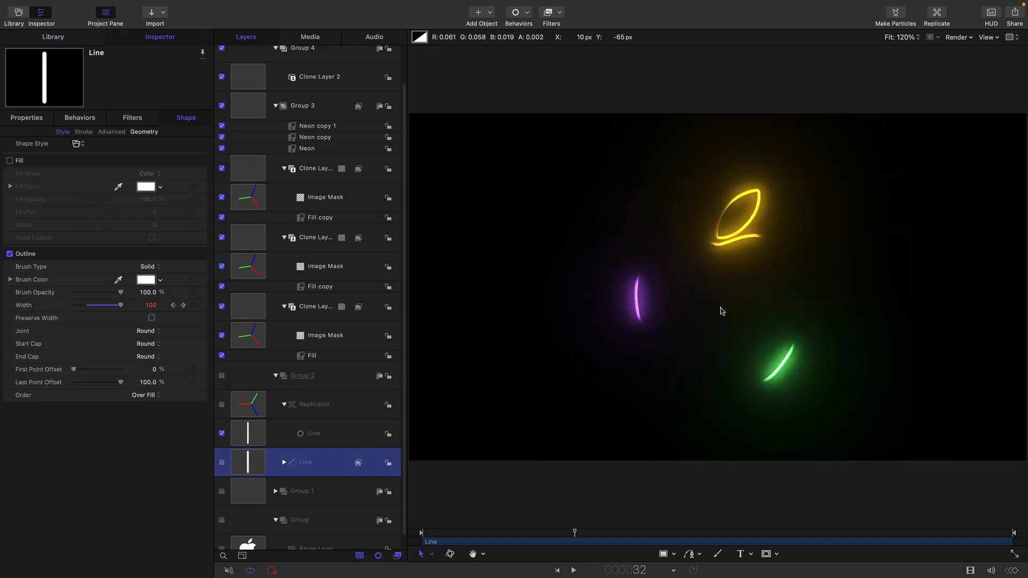
Rename the group containing the Apple Logo as SOURCE
scroll(299, 426, "down", 1)
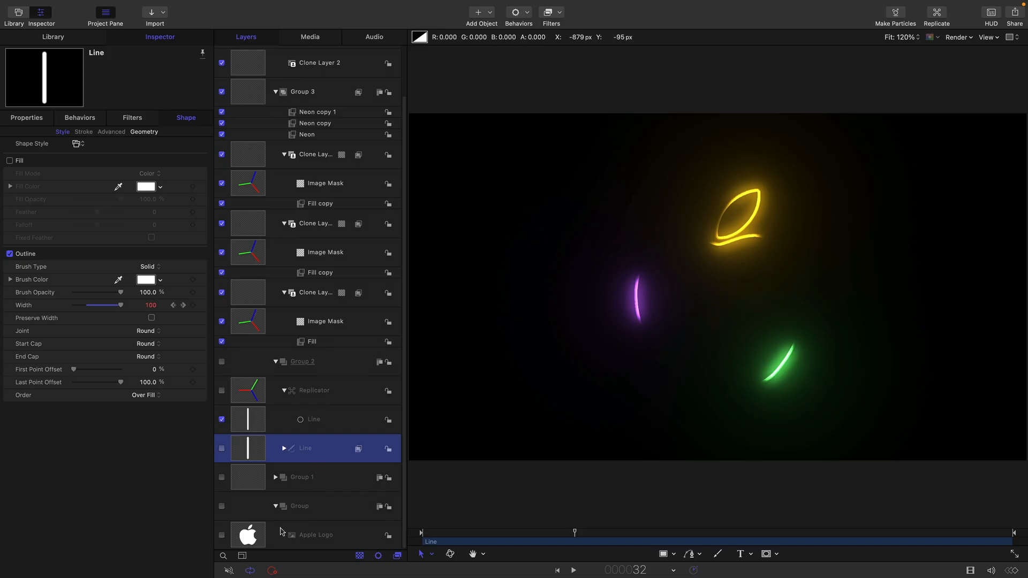
double_click(313, 513)
type("S")
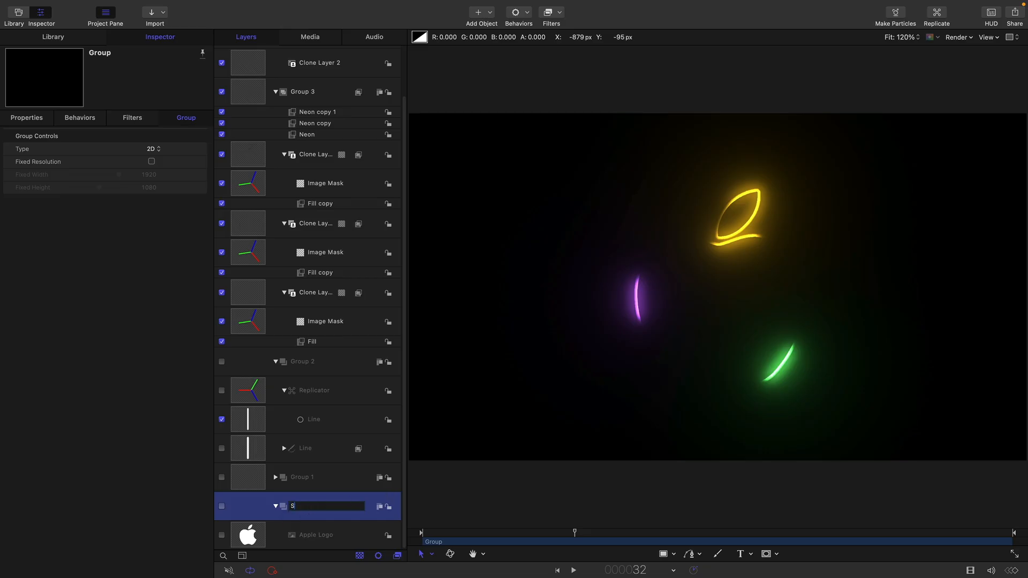
type("OURCE")
key("Return")
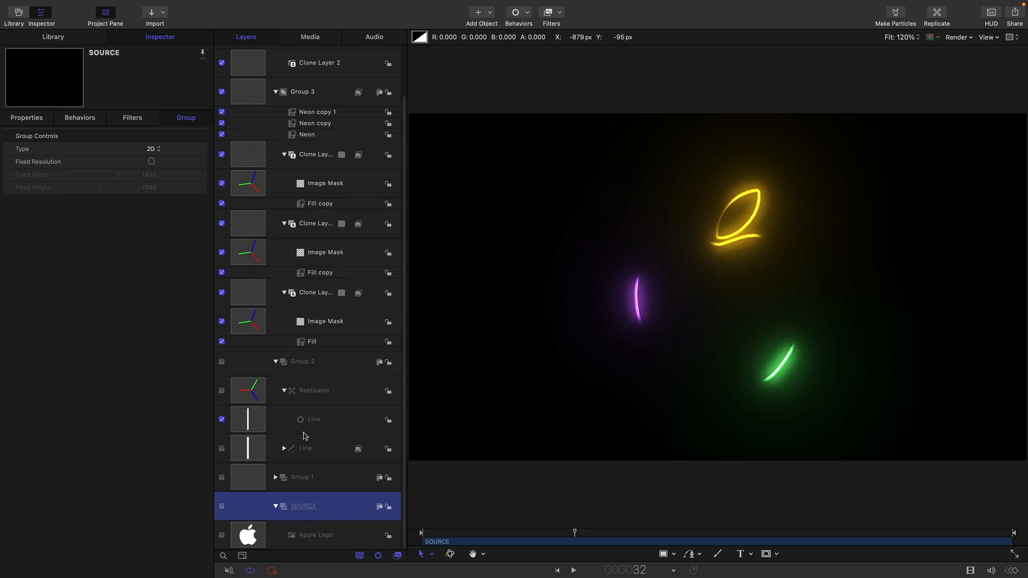
Expand Group 1 and rename it as OUTLINE
left_click(276, 477)
scroll(278, 484, "down", 1)
double_click(295, 452)
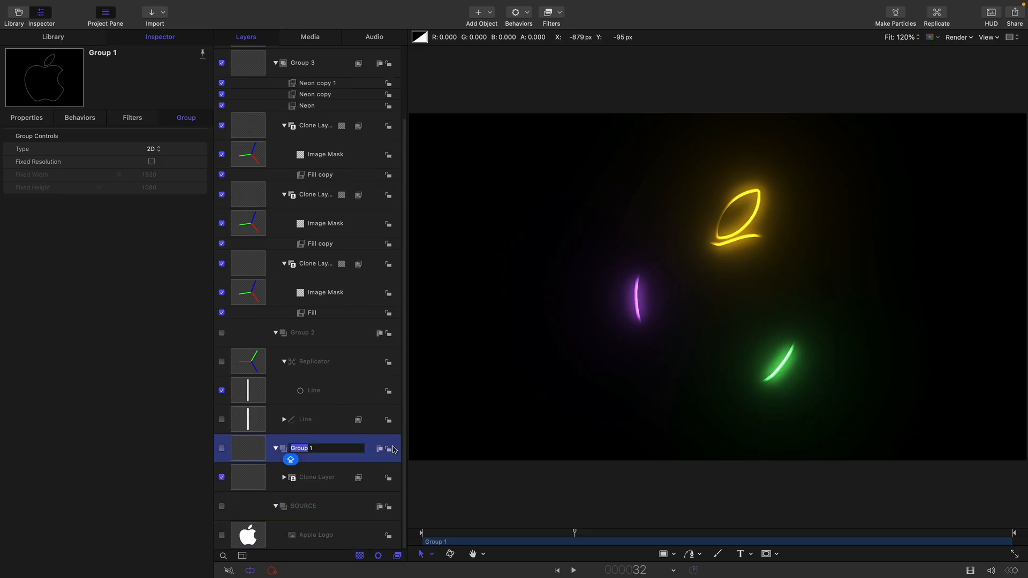
type("OUTLINE")
key("Delete")
key("Delete")
key("Return")
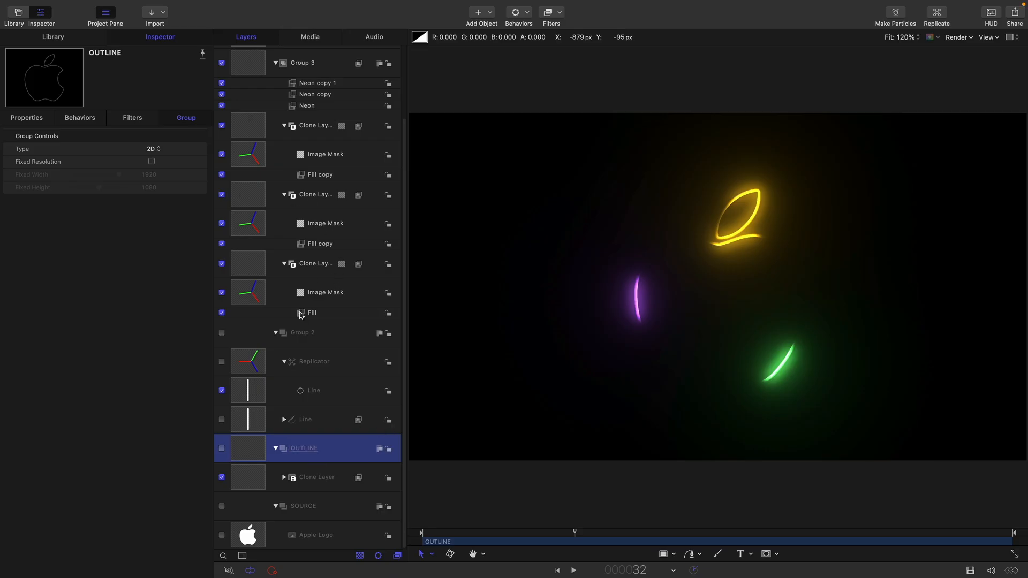
Rename Group 2 as MASKS and collapse it
double_click(310, 332)
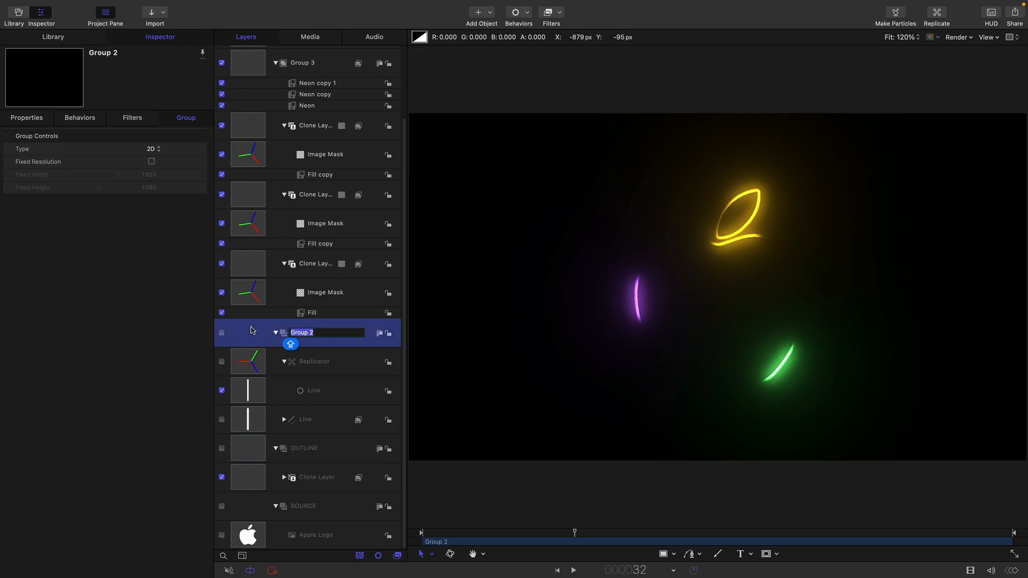
type("MASKS")
key("BackSpace")
key("BackSpace")
type("SKS")
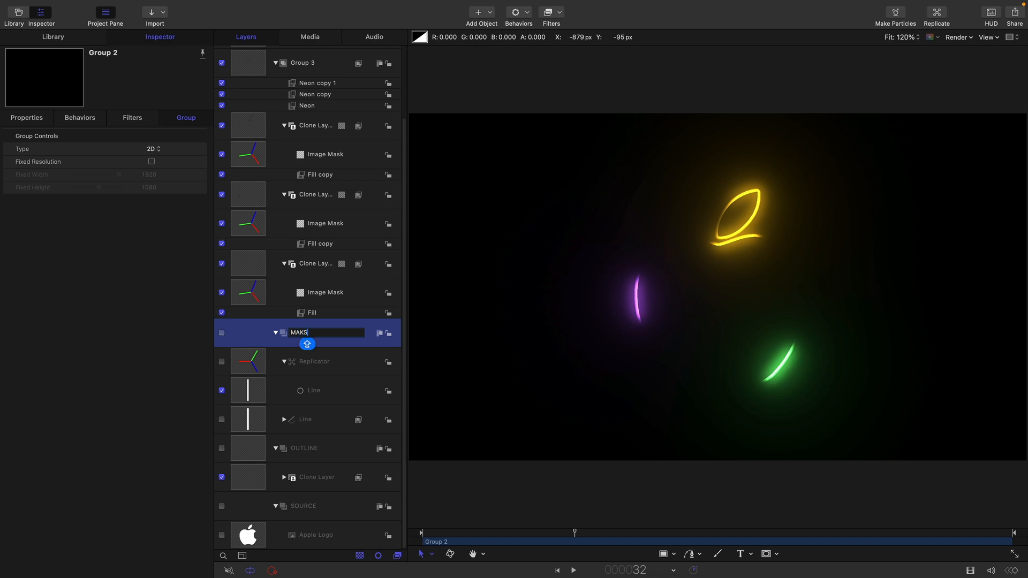
key("Return")
left_click(275, 333)
Rename Group 3 as GLOWS and collapse it
double_click(299, 147)
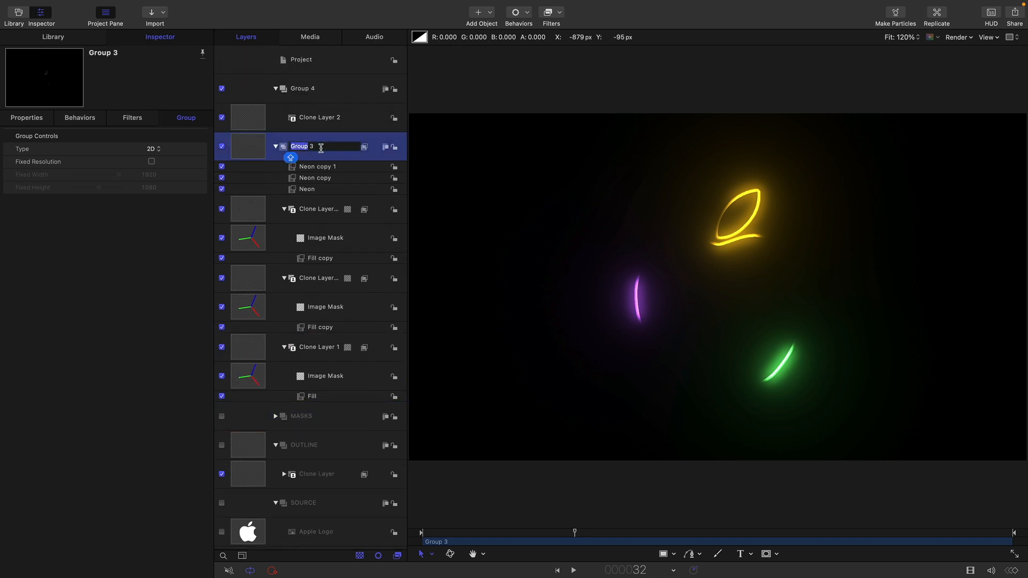
type("GLOWS")
key("Return")
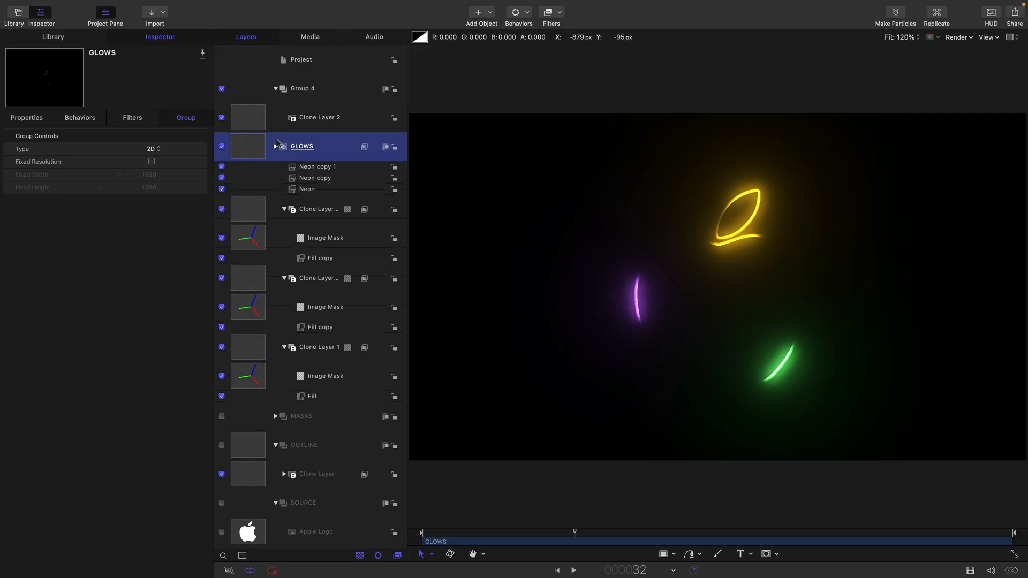
left_click(276, 147)
Turn on the Apple Logo layer and make the SOURCE group the source of both Clone Layer and Clone Layer 2
left_click(255, 123)
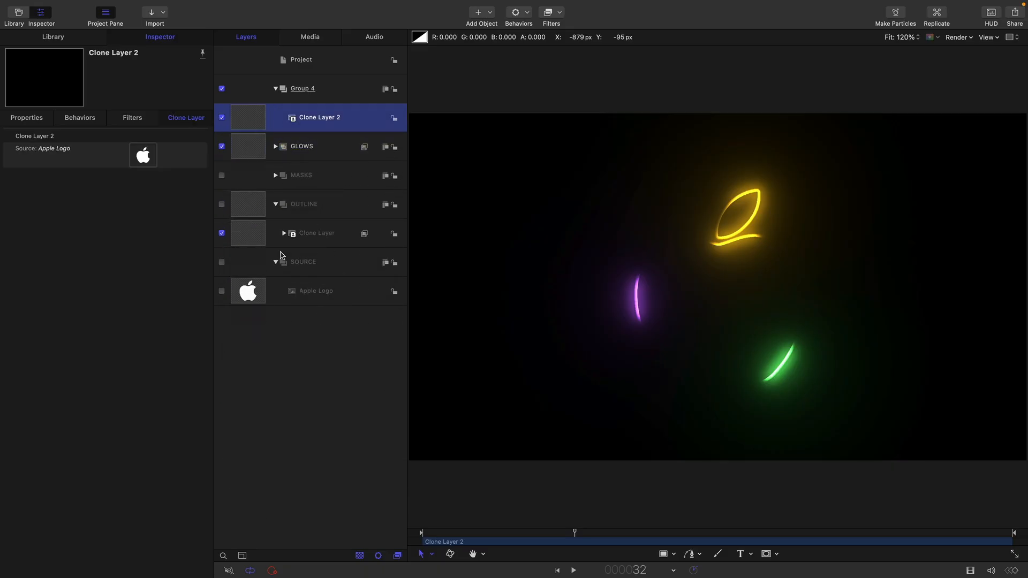
left_click(248, 236)
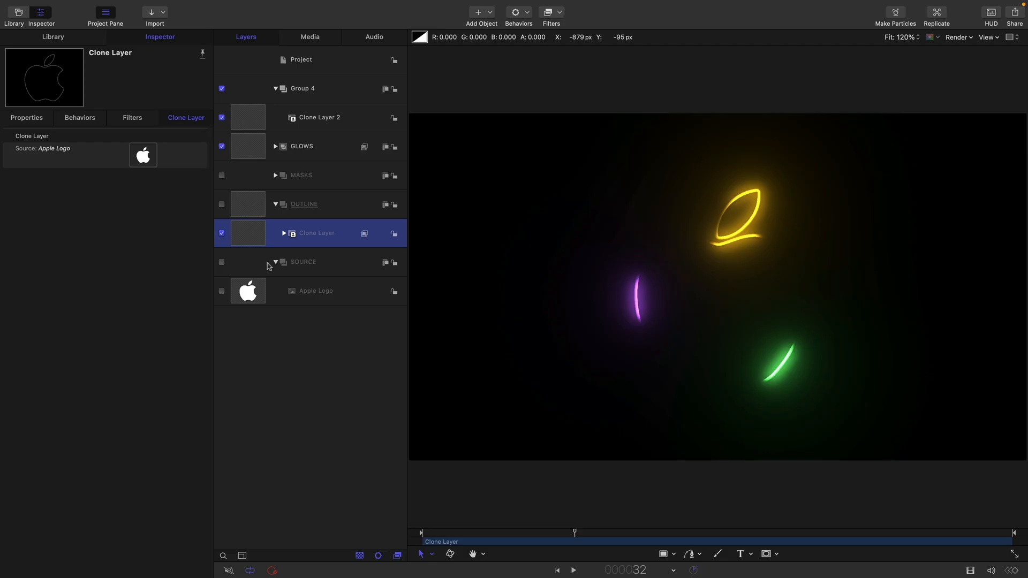
left_click(222, 293)
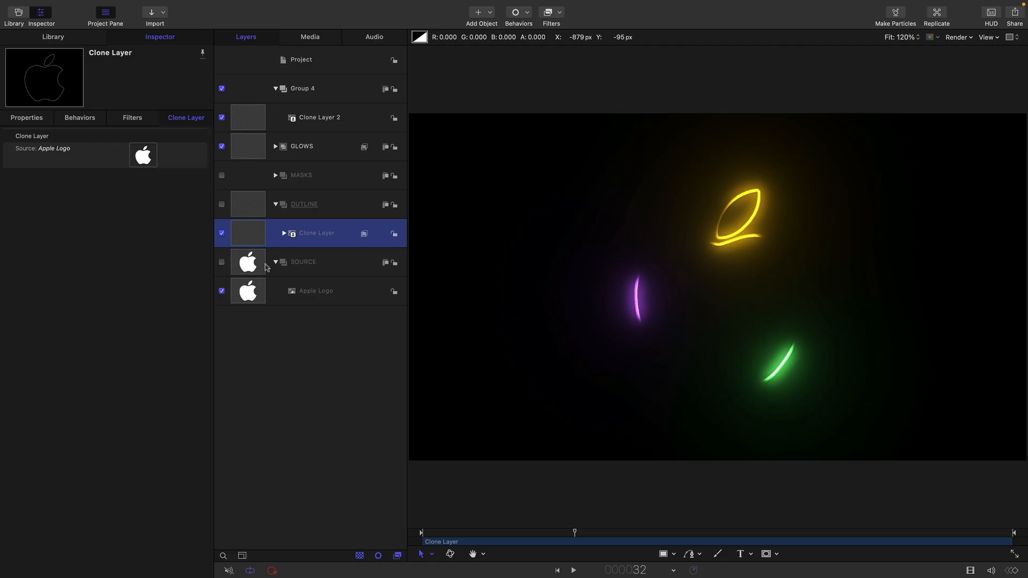
left_click_drag(254, 269, 143, 155)
left_click(250, 117)
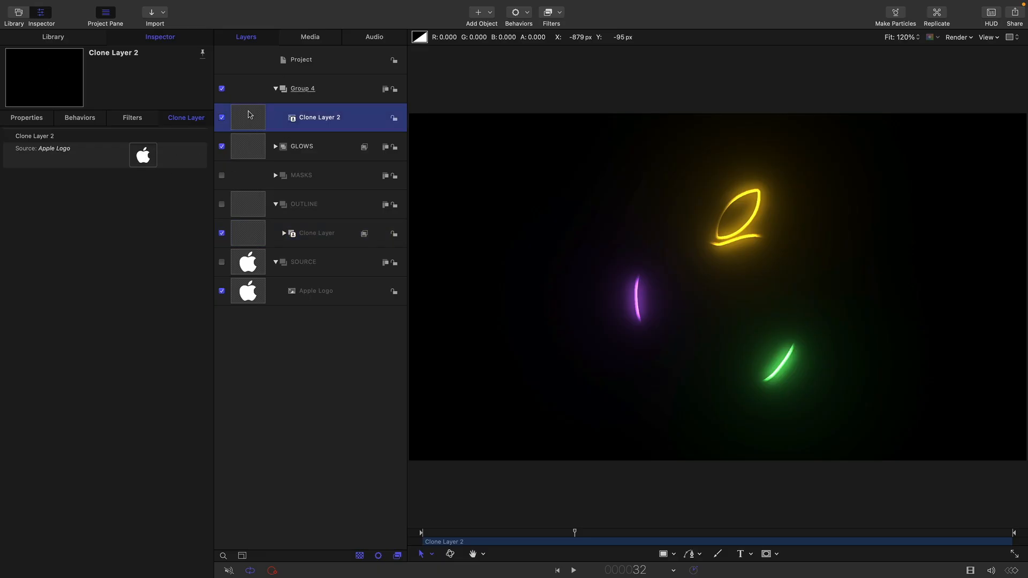
left_click_drag(236, 267, 143, 153)
Paste the copied LOGO text into the SOURCE group, hide the Apple Logo layer and preview the animation
left_click(248, 297)
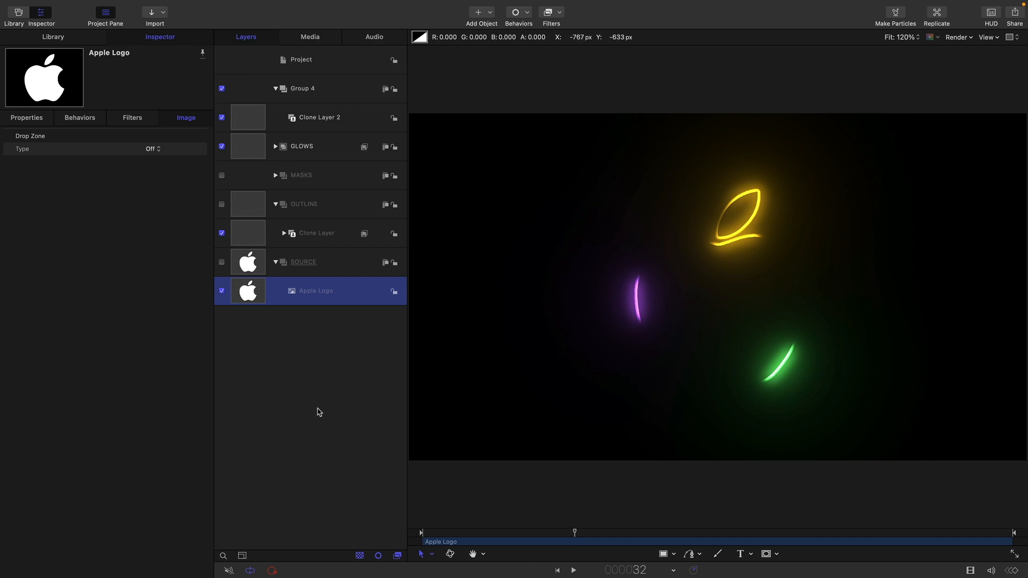
key("super+v")
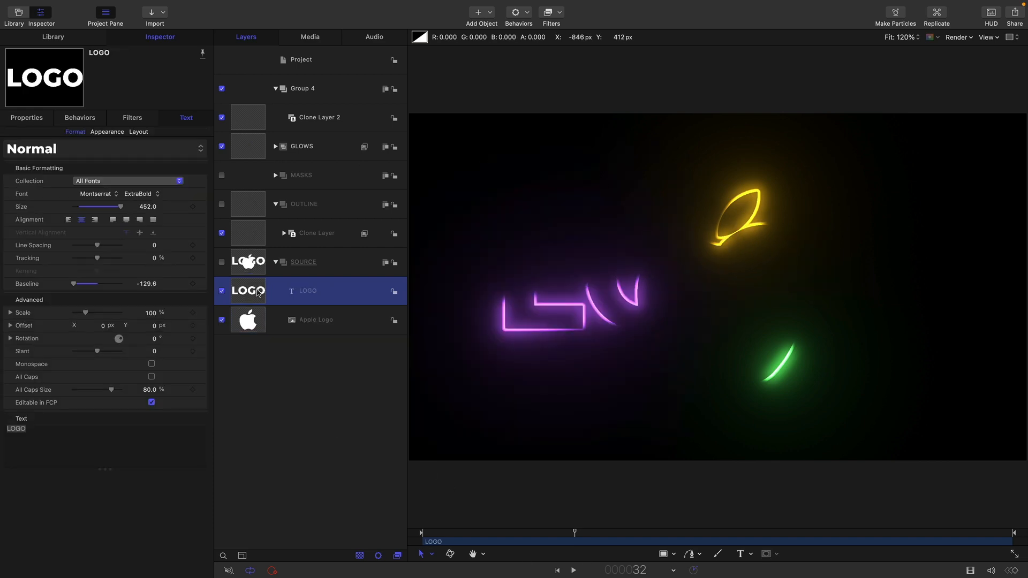
left_click(221, 320)
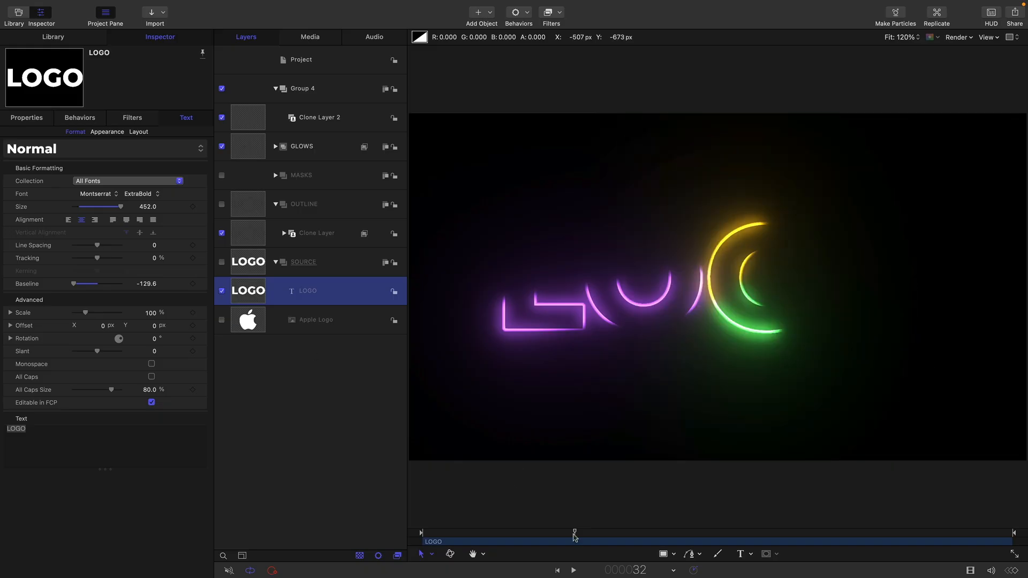
left_click(557, 570)
left_click(573, 571)
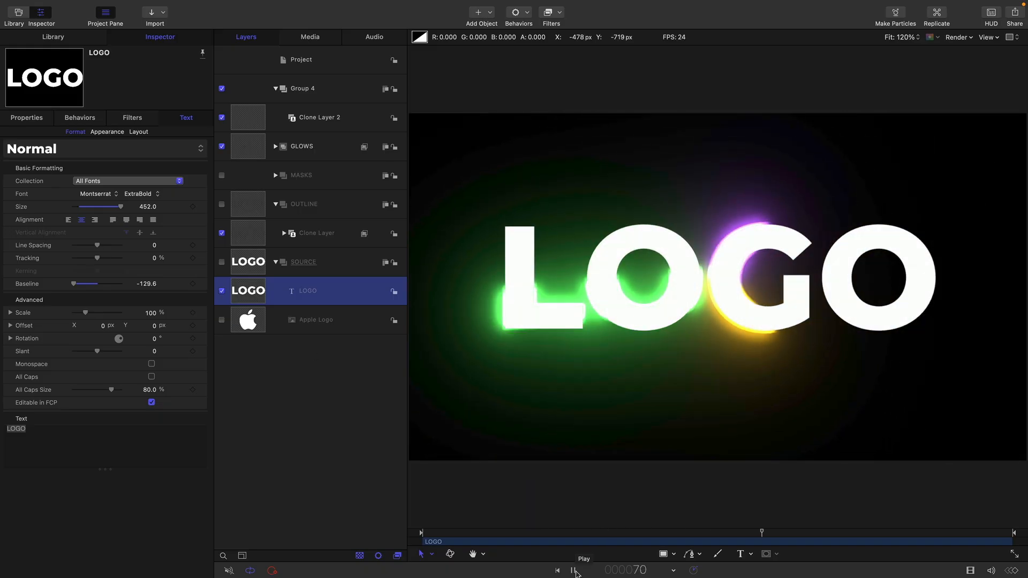
left_click(573, 571)
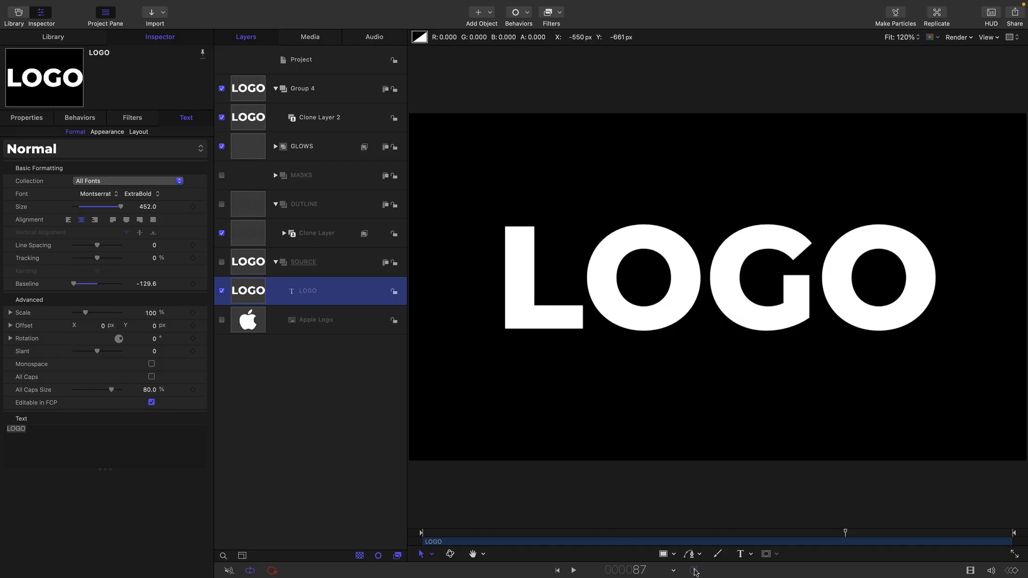
left_click(634, 532)
left_click_drag(633, 540, 610, 544)
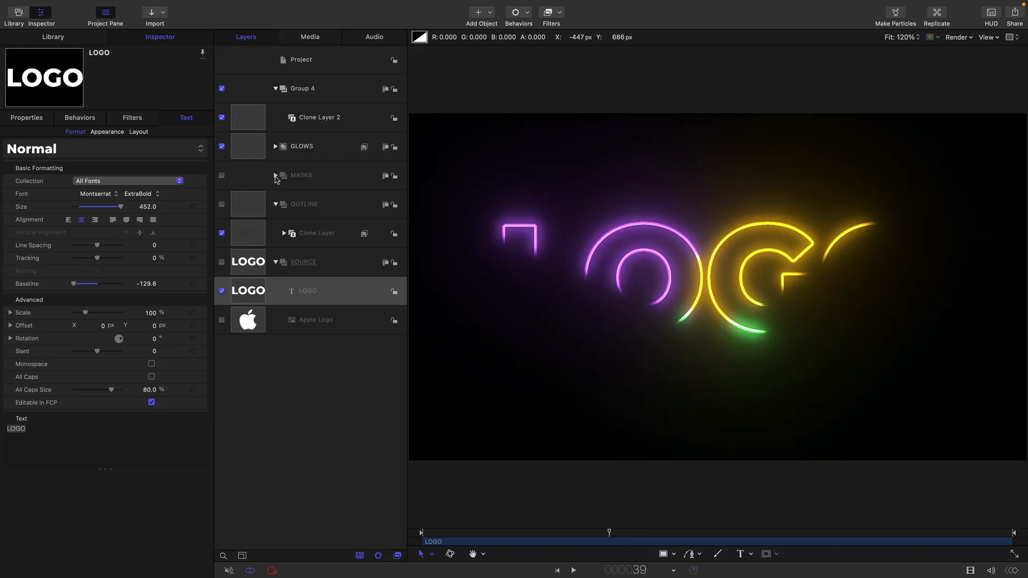
Add a circle mask with a radius of about 156 to the Replicator in the MASKS group, near the canvas centre
left_click(275, 176)
left_click(244, 204)
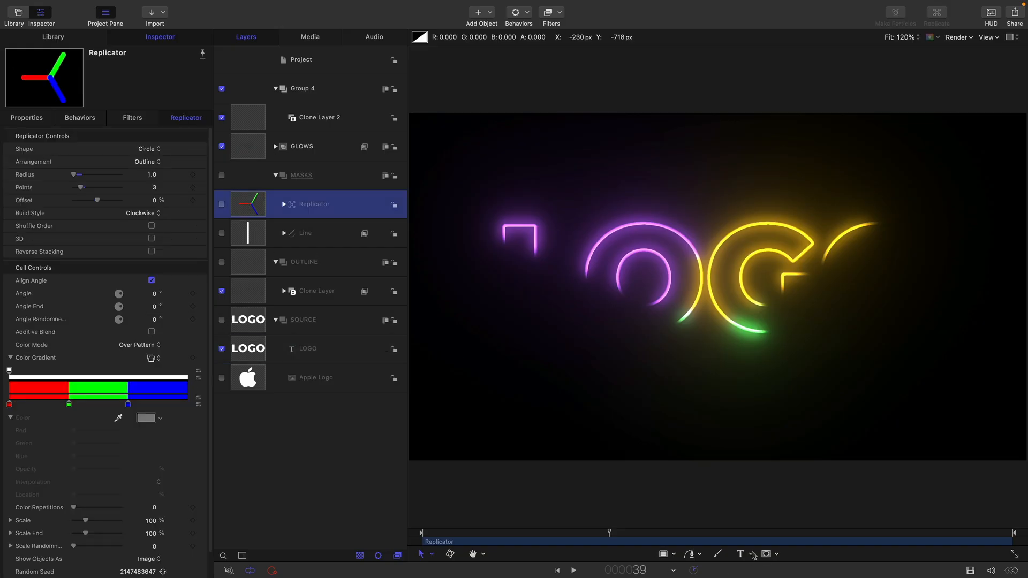
left_click(776, 558)
left_click(789, 489)
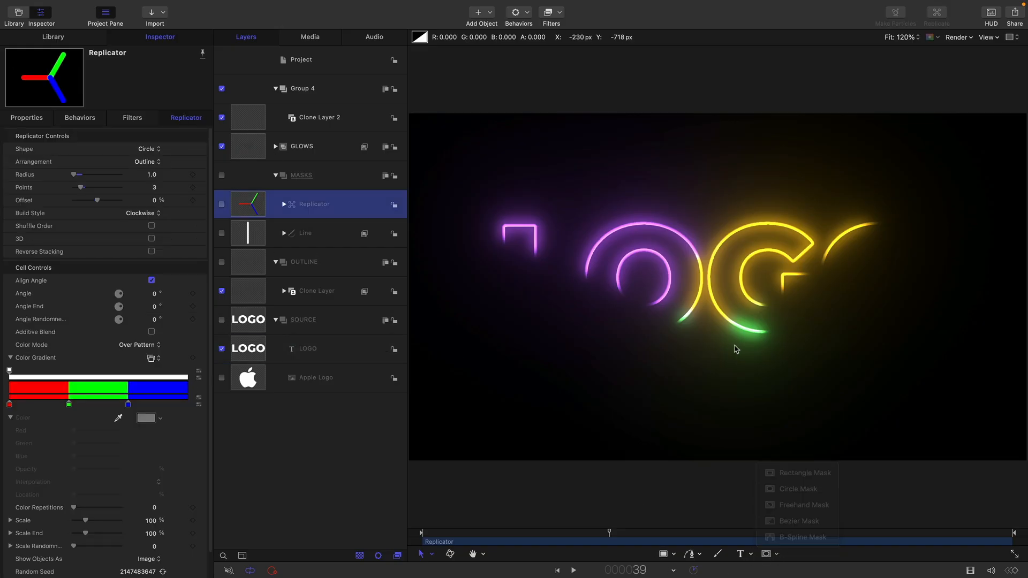
left_click_drag(706, 278, 732, 320)
Keyframe the Circle Mask's Radius at 150
left_click(557, 571)
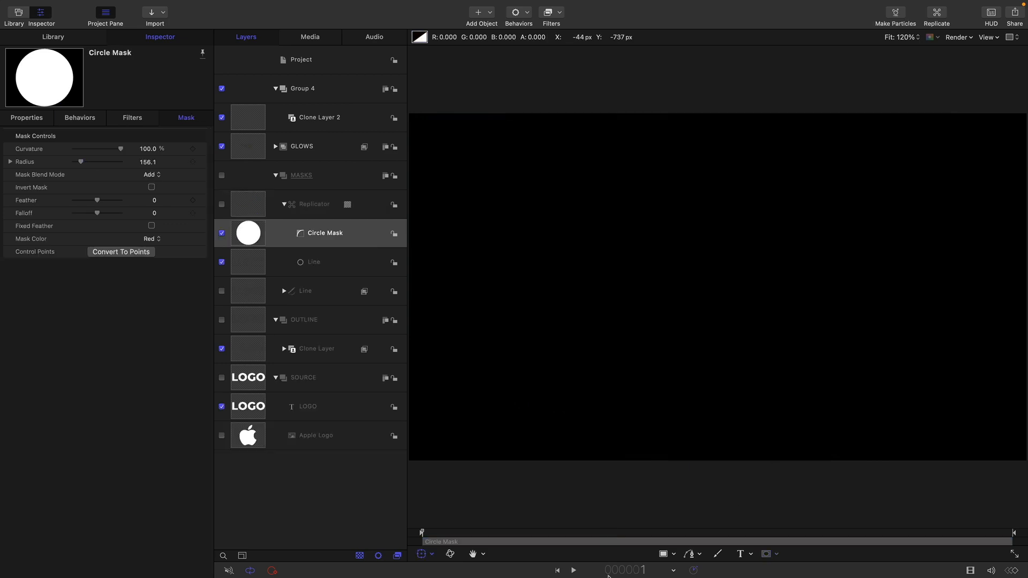
left_click(576, 570)
left_click(193, 162)
left_click(148, 162)
type("150")
Set the Circle Mask's Radius to 1440 at frame 50 and play the animation from the start
left_click_drag(623, 535, 664, 537)
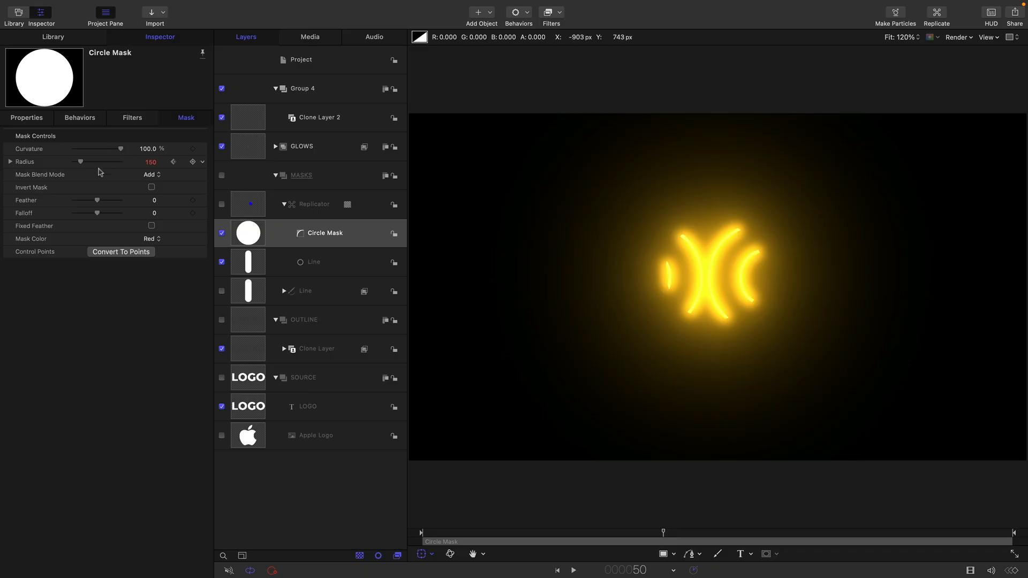
left_click(153, 163)
type("1440")
key("Return")
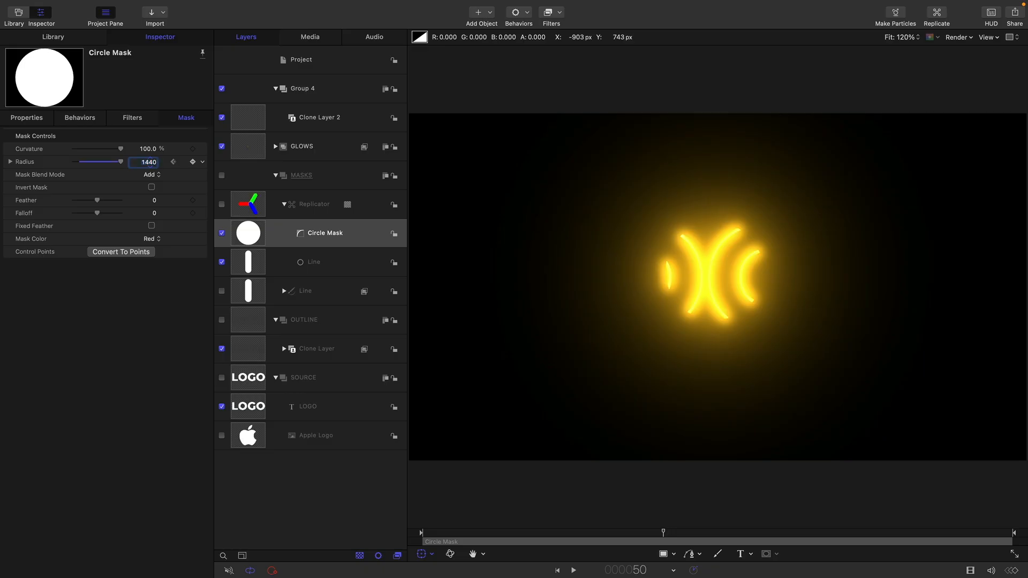
left_click(558, 571)
left_click(574, 570)
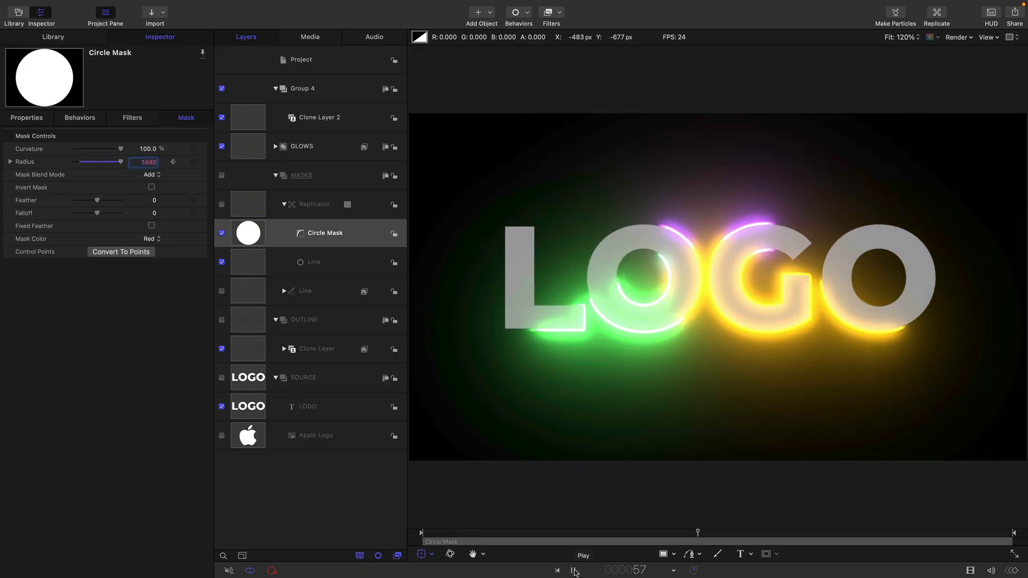
left_click(573, 571)
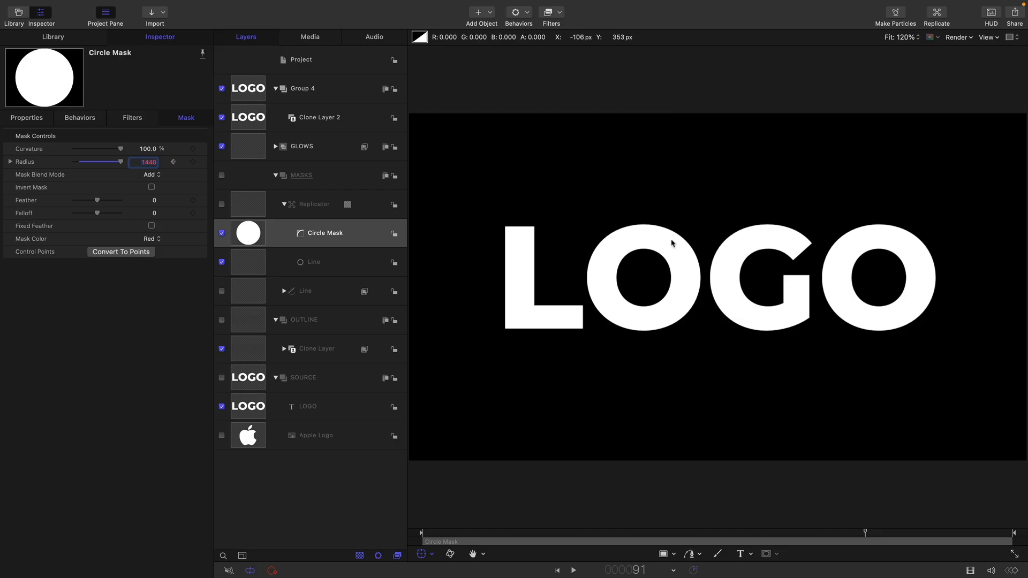
left_click(244, 234)
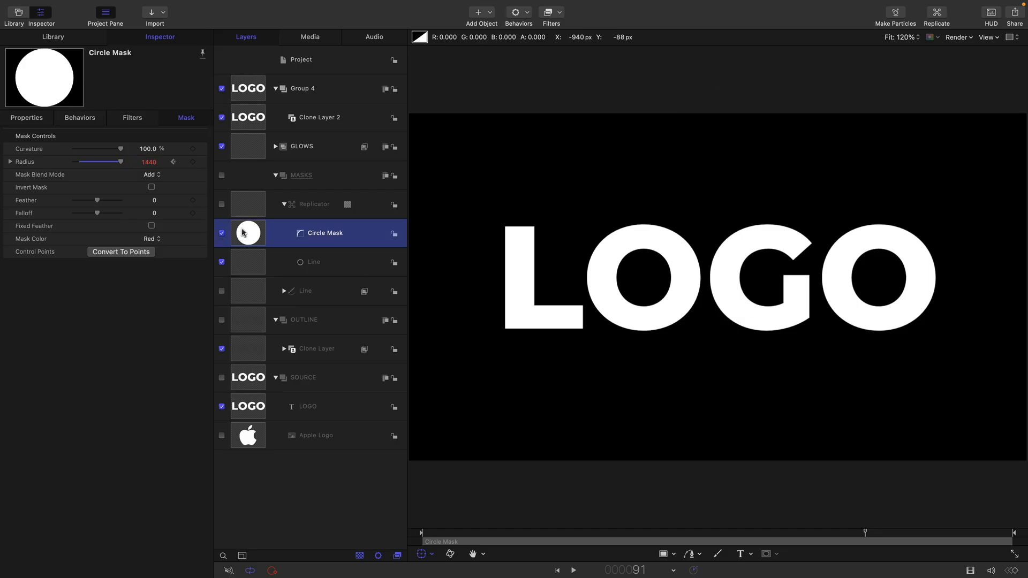